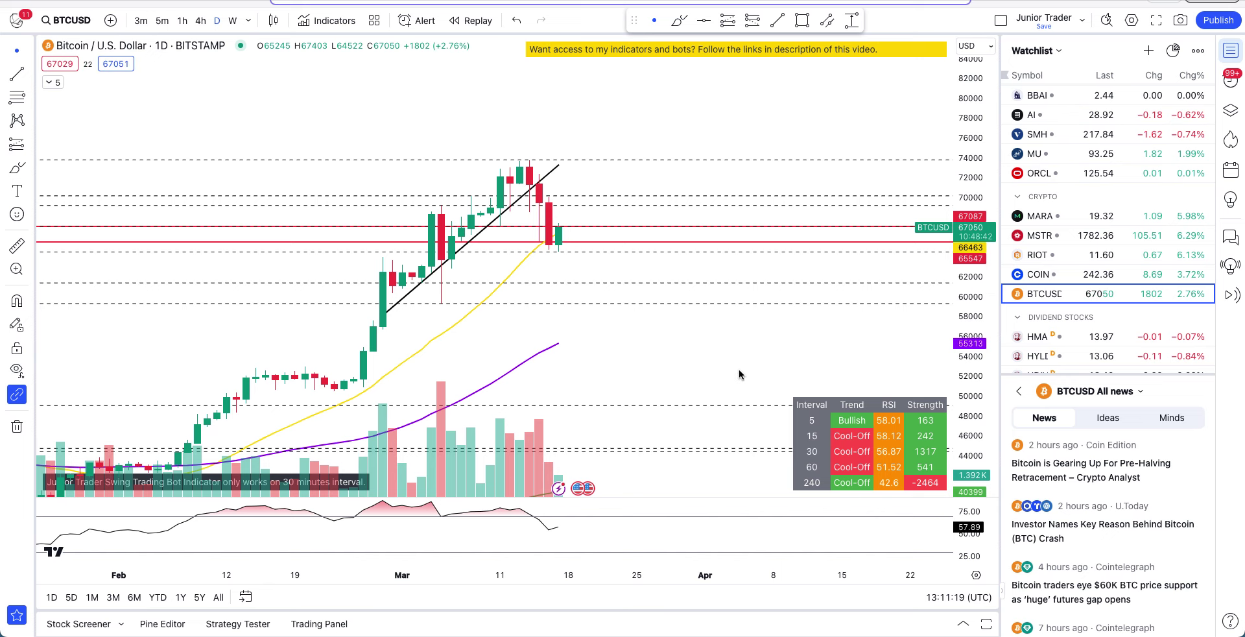
- View the COIN chart from the watchlist and return to the BTCUSD chart
click(1053, 275)
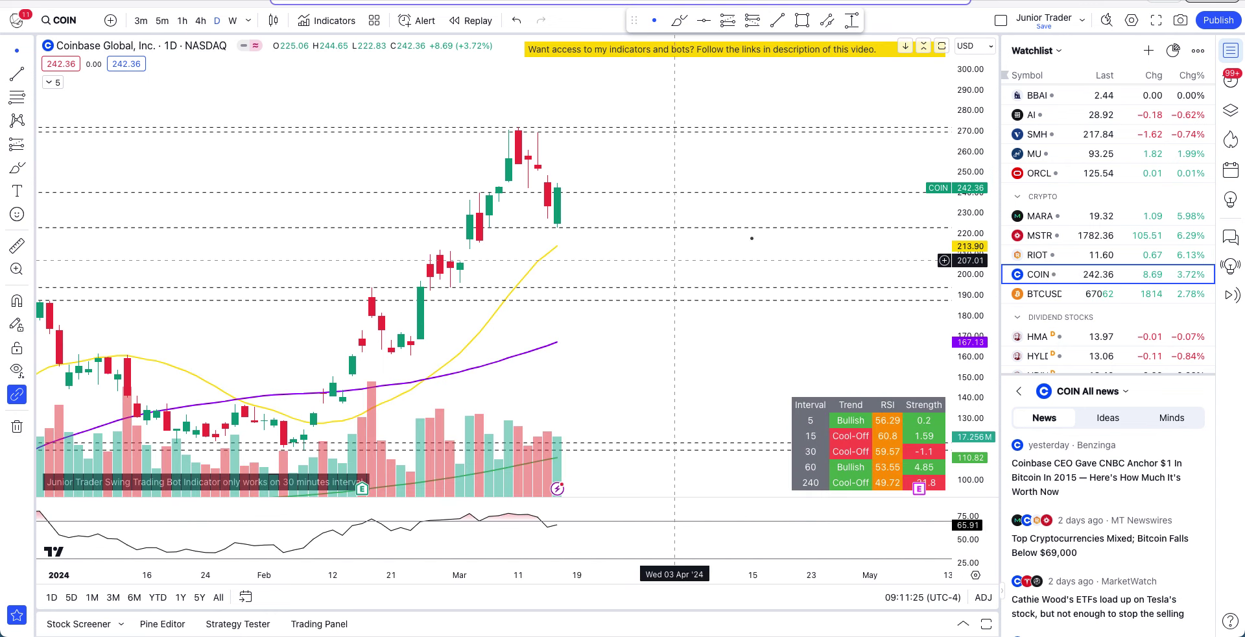
click(1061, 294)
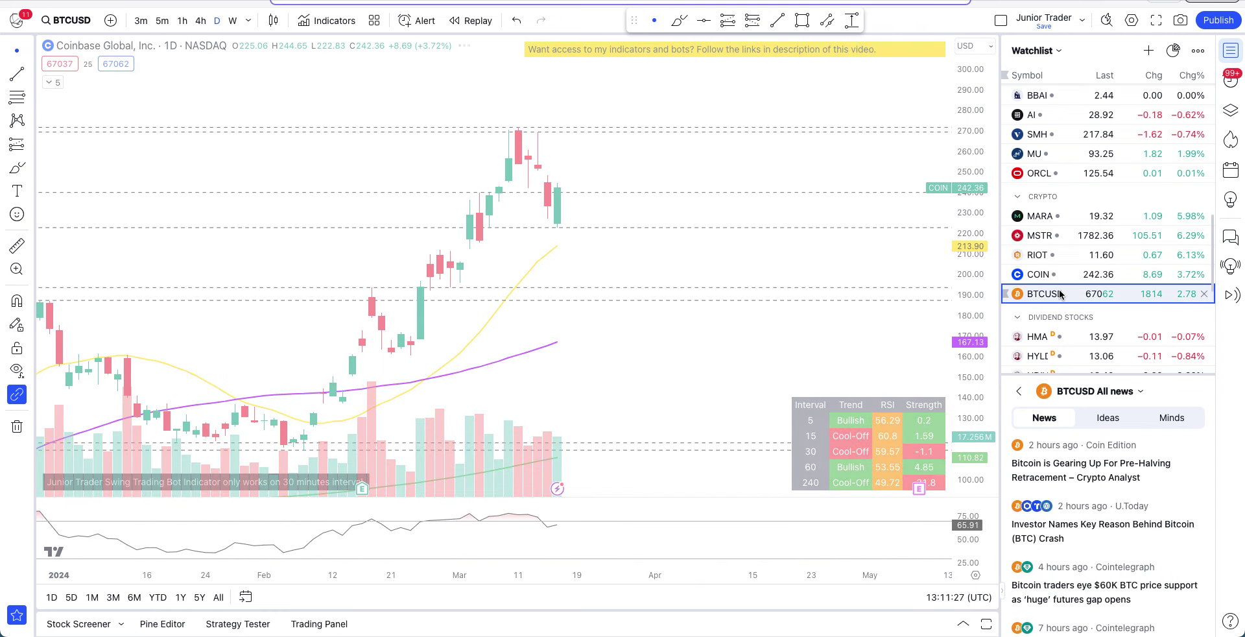
- Circle the rising trend line's stretch between 6 and 15 March with the Brush on the daily chart, and undo the mark
scroll(493, 307, down, 1)
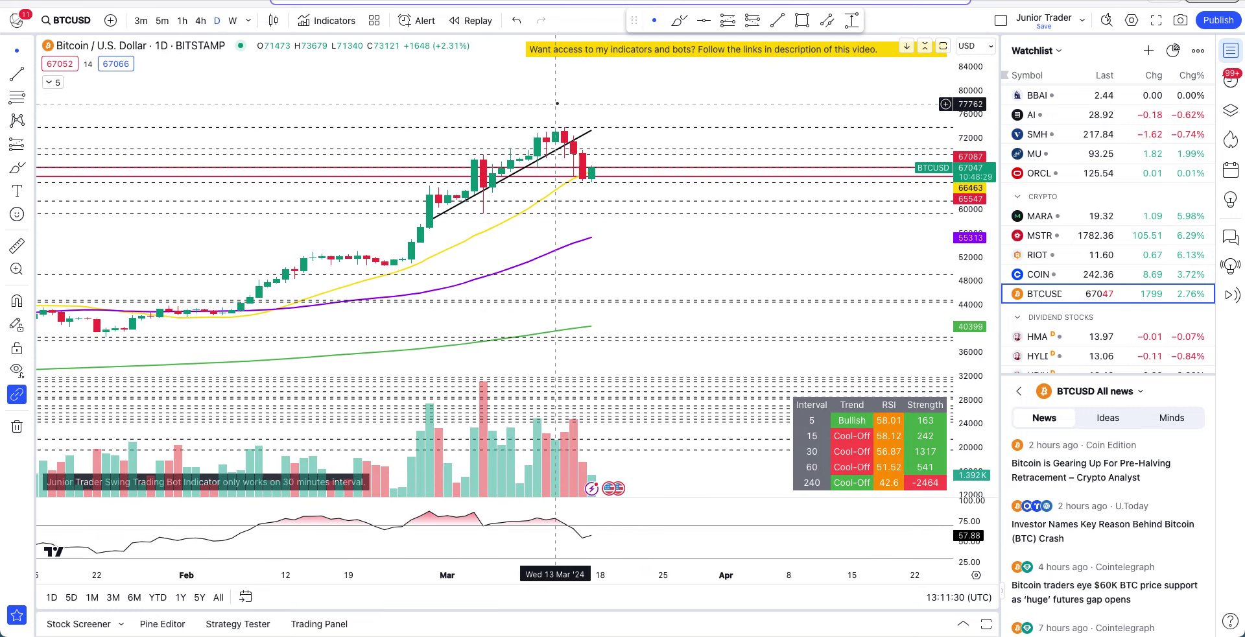
drag(569, 111, 651, 182)
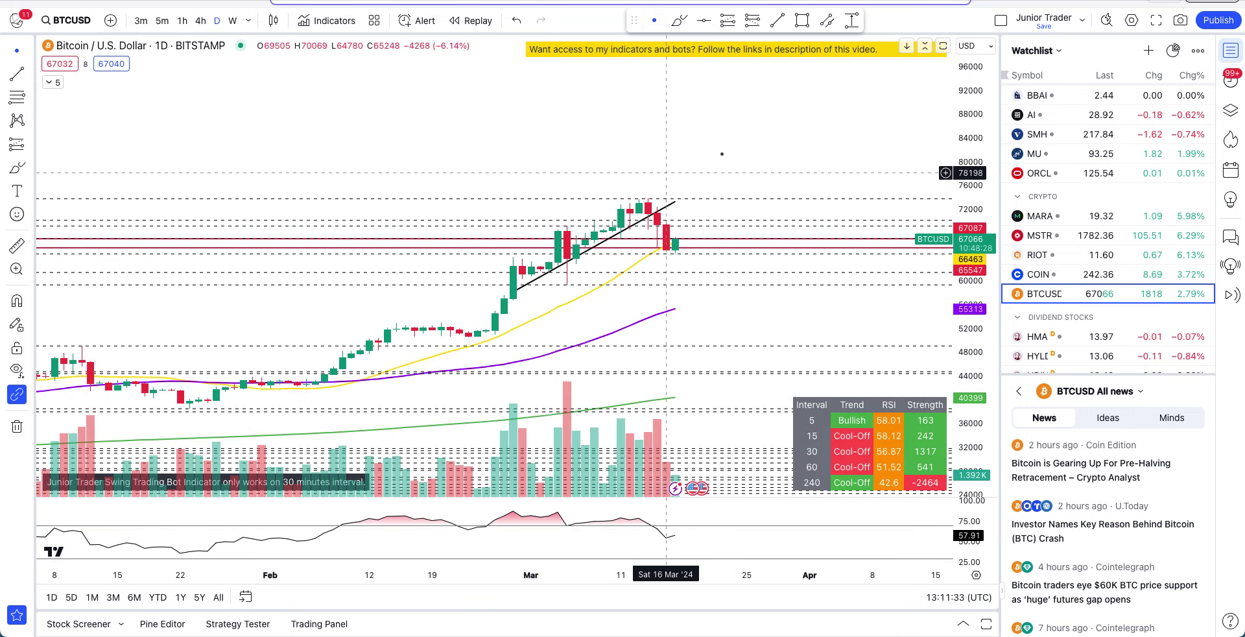
drag(974, 391, 974, 269)
scroll(697, 268, up, 2)
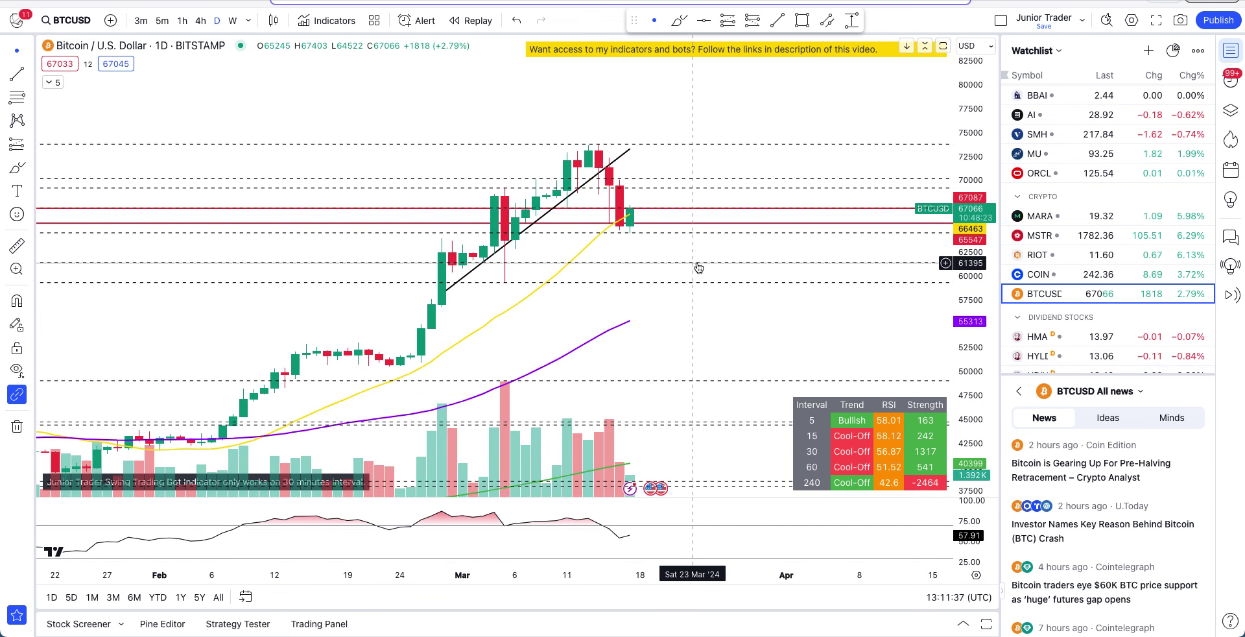
mouse_move(592, 103)
mouse_down()
mouse_move(607, 101)
mouse_move(590, 92)
mouse_up()
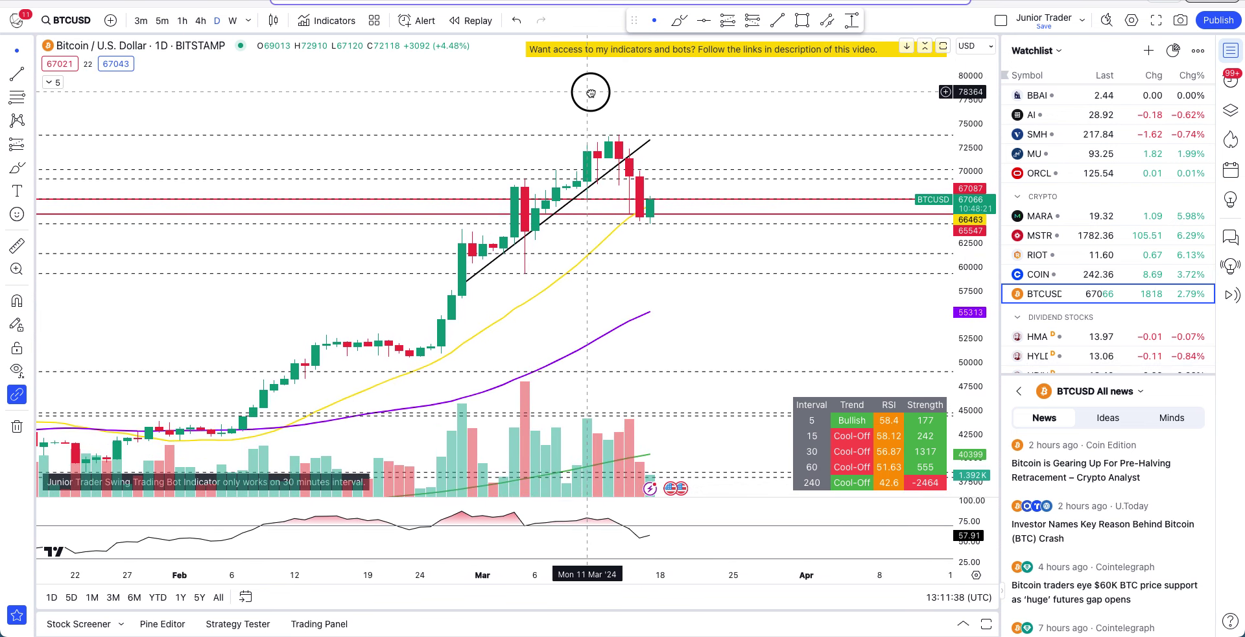
scroll(590, 92, up, 2)
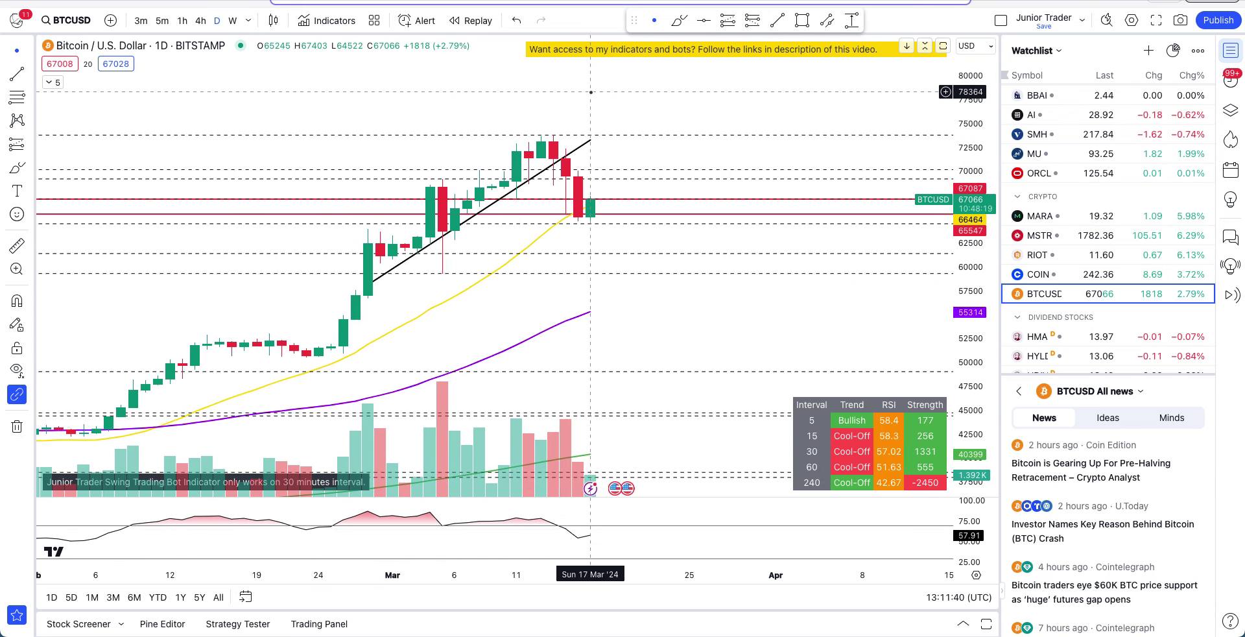
scroll(591, 92, left, 4)
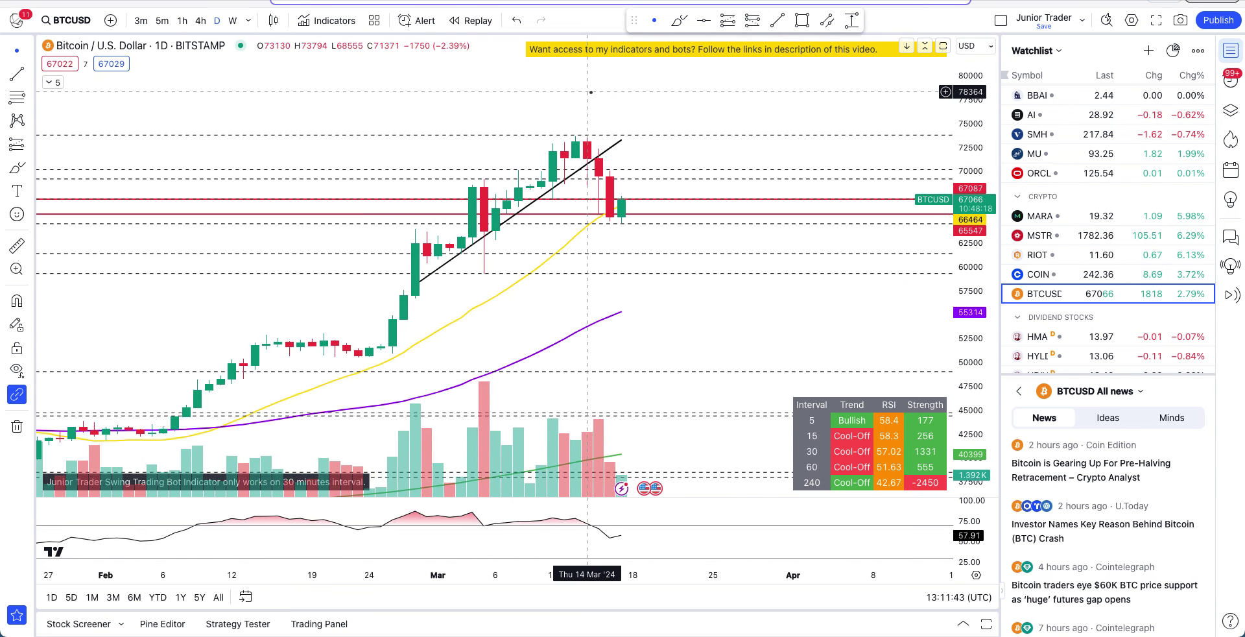
click(680, 17)
mouse_move(607, 153)
mouse_down()
mouse_move(542, 178)
mouse_move(496, 232)
mouse_move(601, 152)
mouse_up()
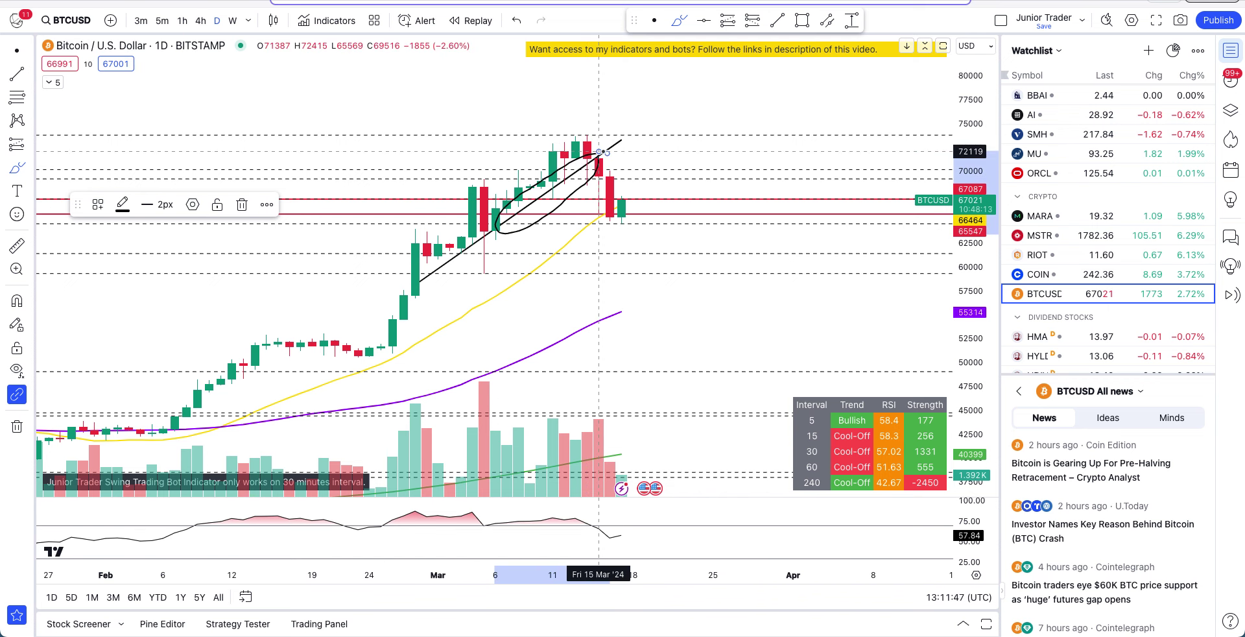
key(ctrl+z)
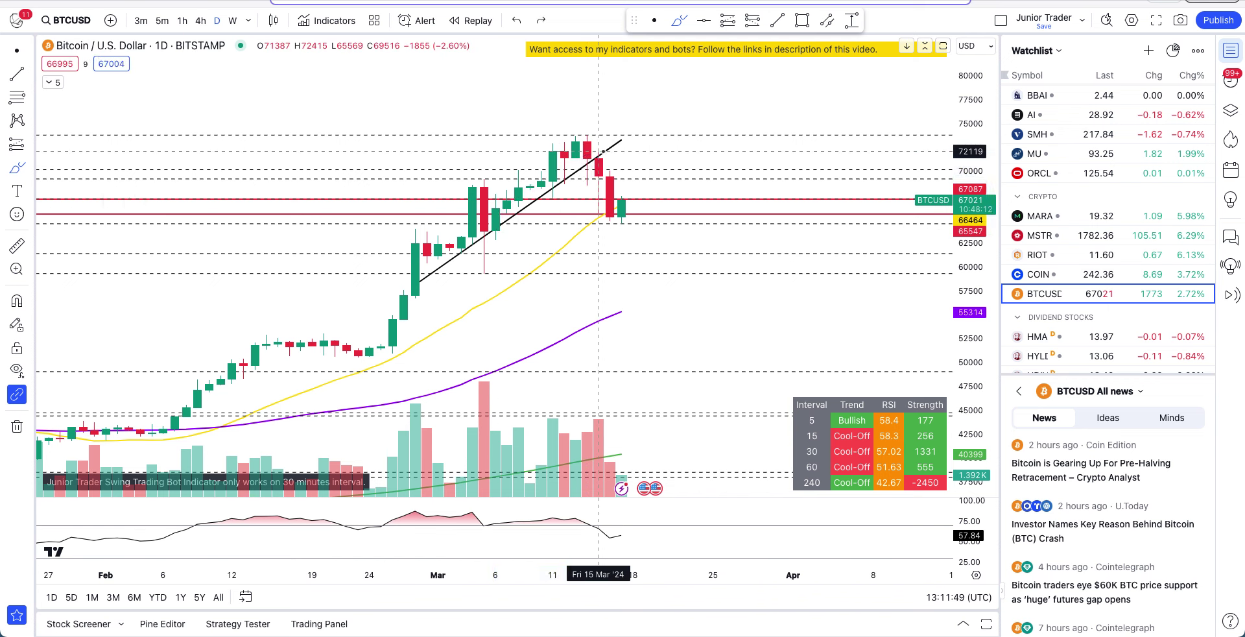
- Expand the indicator legend and review the input settings of the Junior Trader Universal Indicator
click(49, 83)
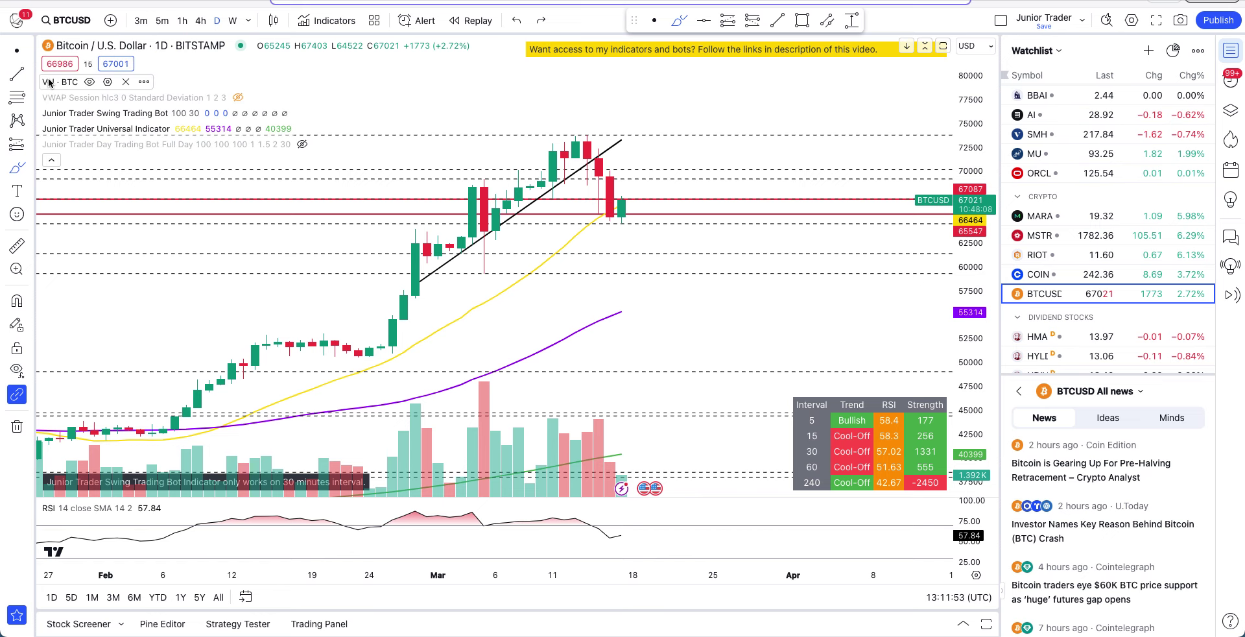
click(200, 129)
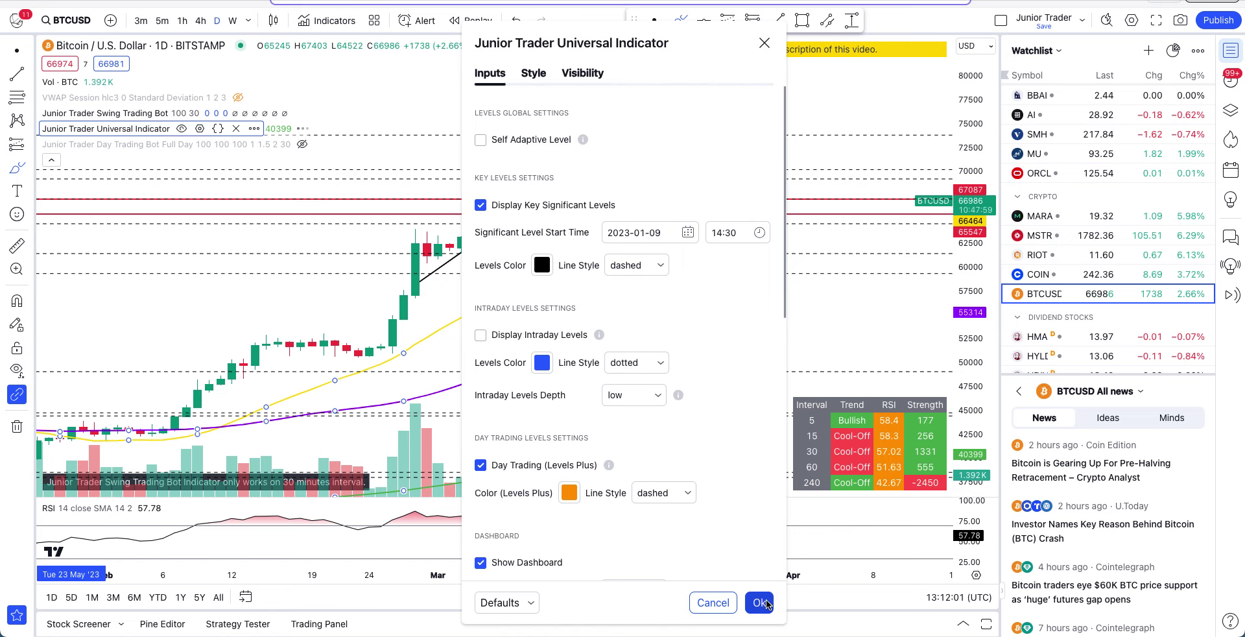
click(759, 603)
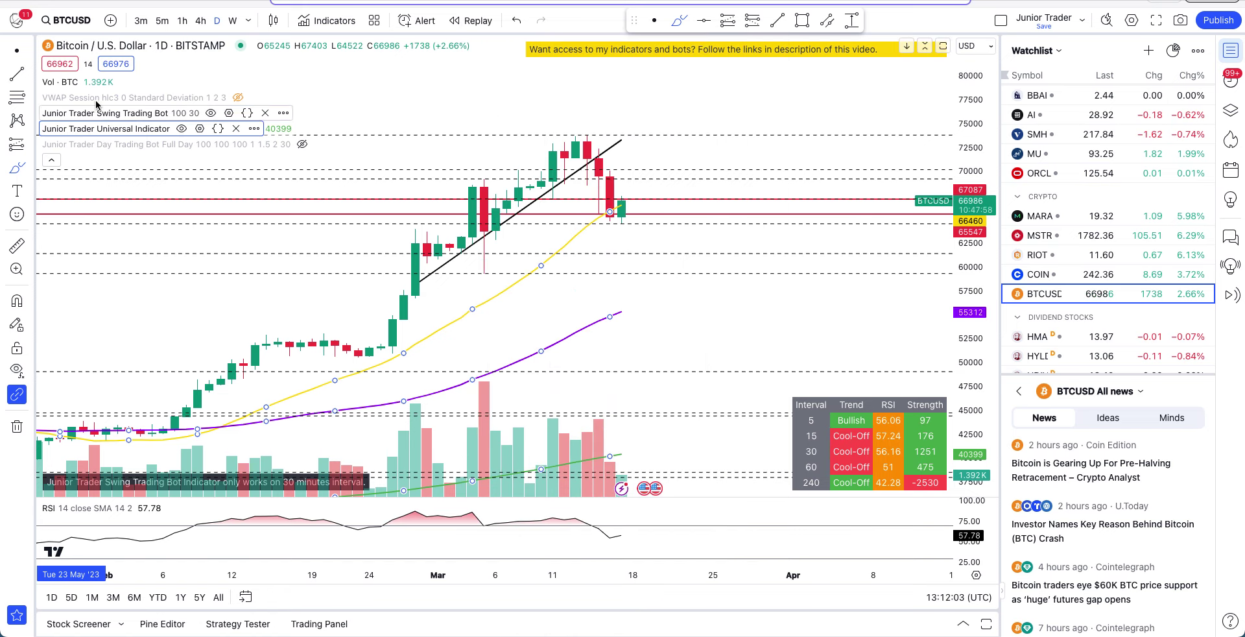
- Switch the BTCUSD chart to the 1-hour interval and collapse the indicator legend
click(183, 21)
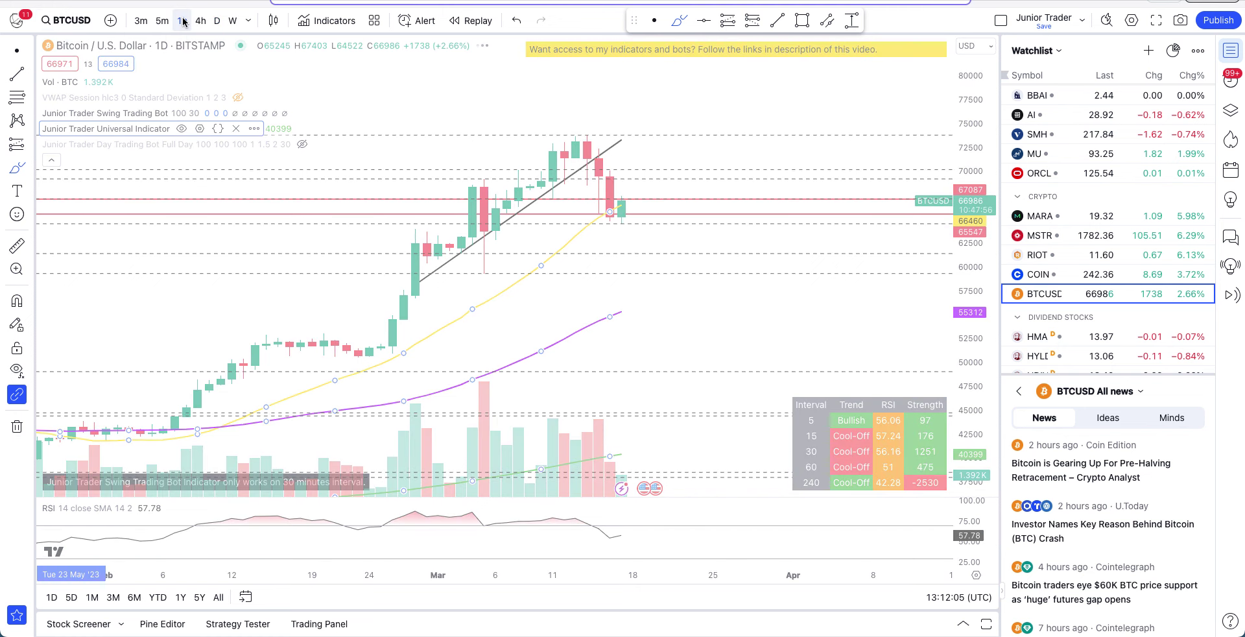
click(52, 162)
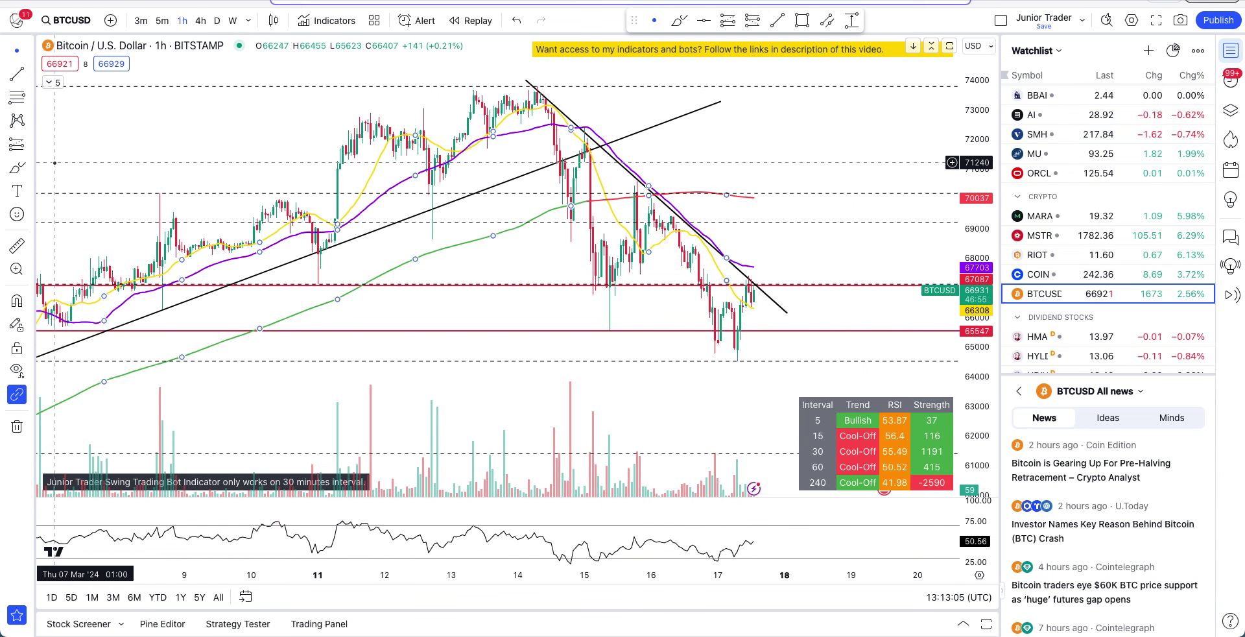
click(17, 57)
drag(823, 148, 764, 152)
scroll(764, 152, down, 2)
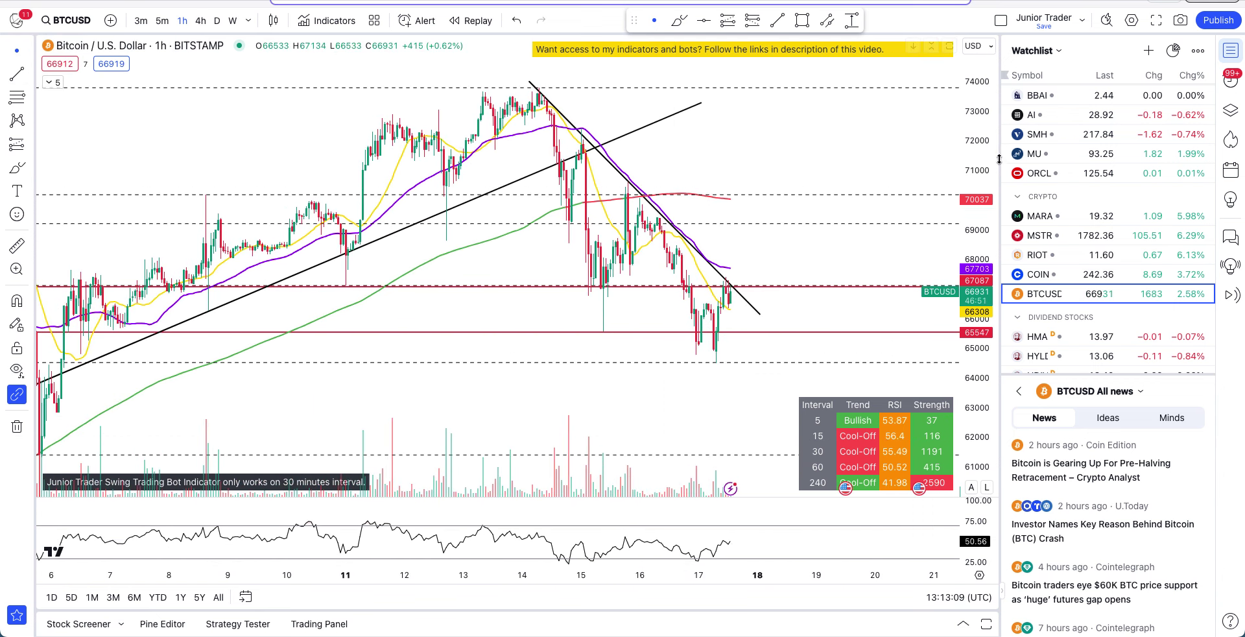
drag(990, 152, 978, 236)
scroll(450, 360, down, 1)
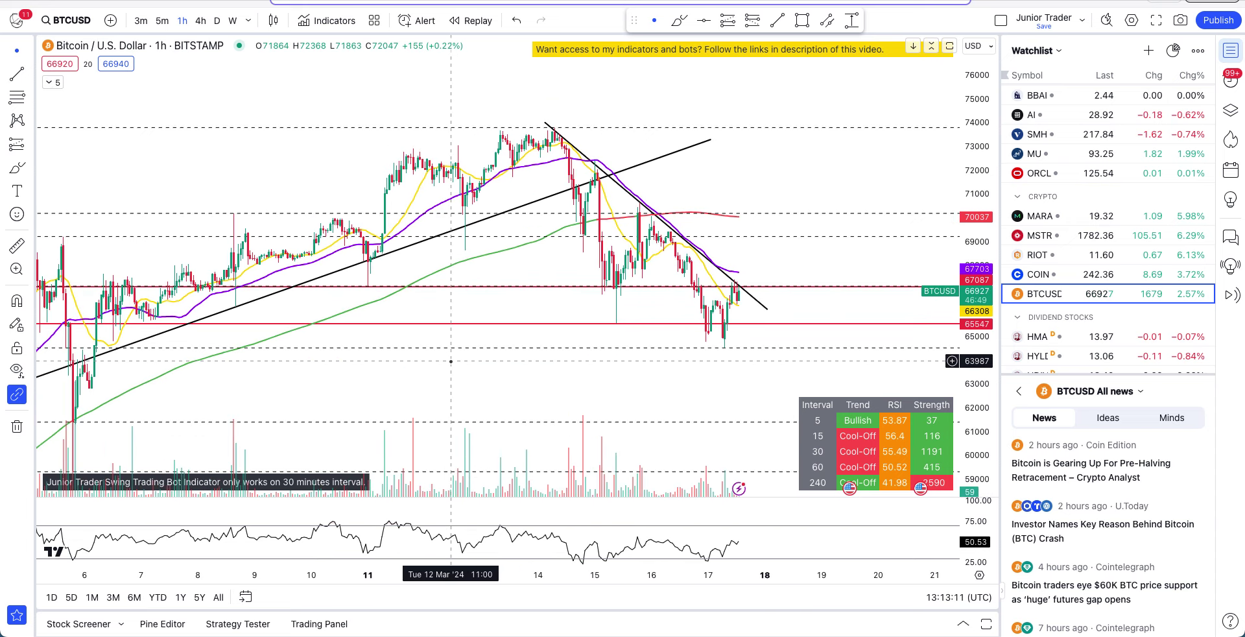
- Mark a brush loop along the rising trend line around 13–14 March and delete it
click(678, 21)
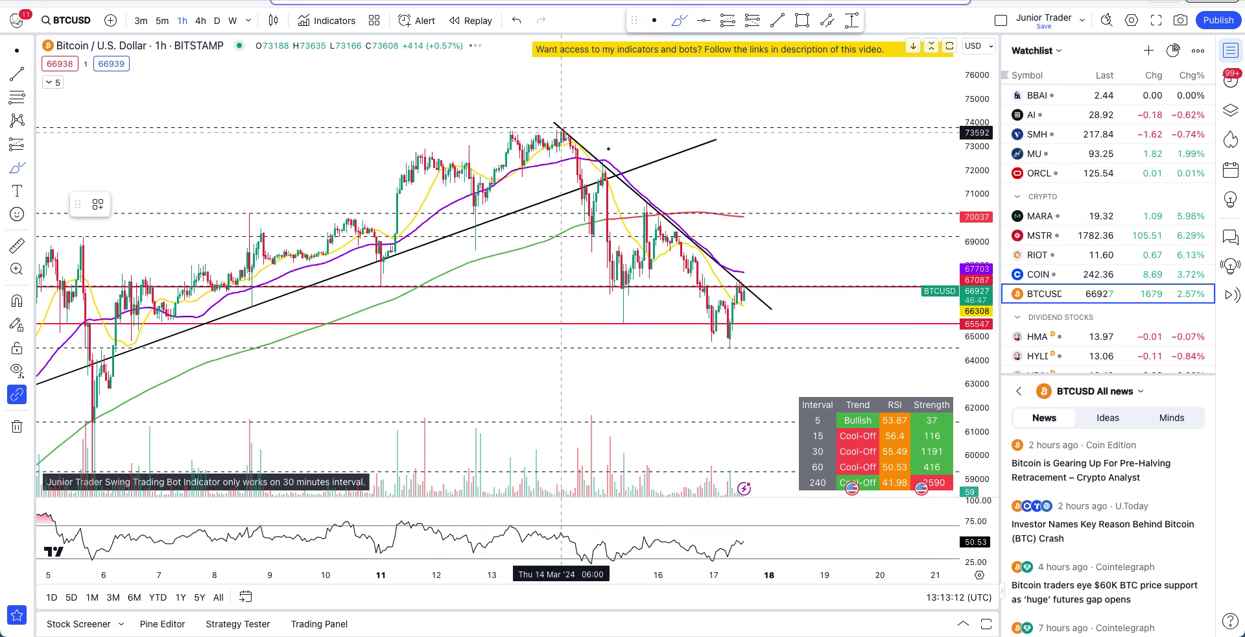
mouse_move(543, 206)
mouse_down()
mouse_move(514, 194)
mouse_move(558, 186)
mouse_move(499, 209)
mouse_up()
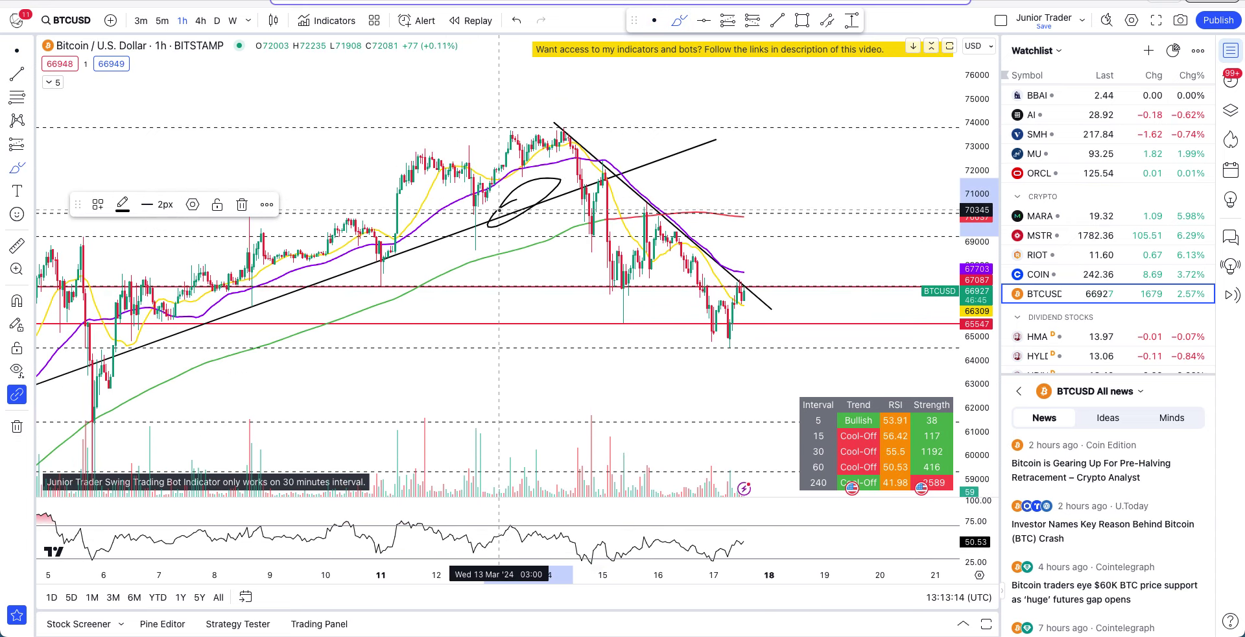
key(Delete)
- Circle the break below the rising trend line around 14 March with the Brush and undo the marks
mouse_move(579, 173)
mouse_down()
mouse_move(589, 193)
mouse_move(580, 172)
mouse_up()
scroll(575, 195, up, 3)
mouse_move(498, 210)
mouse_down()
mouse_move(509, 240)
mouse_move(530, 183)
mouse_move(526, 150)
mouse_move(522, 224)
mouse_up()
key(ctrl+z)
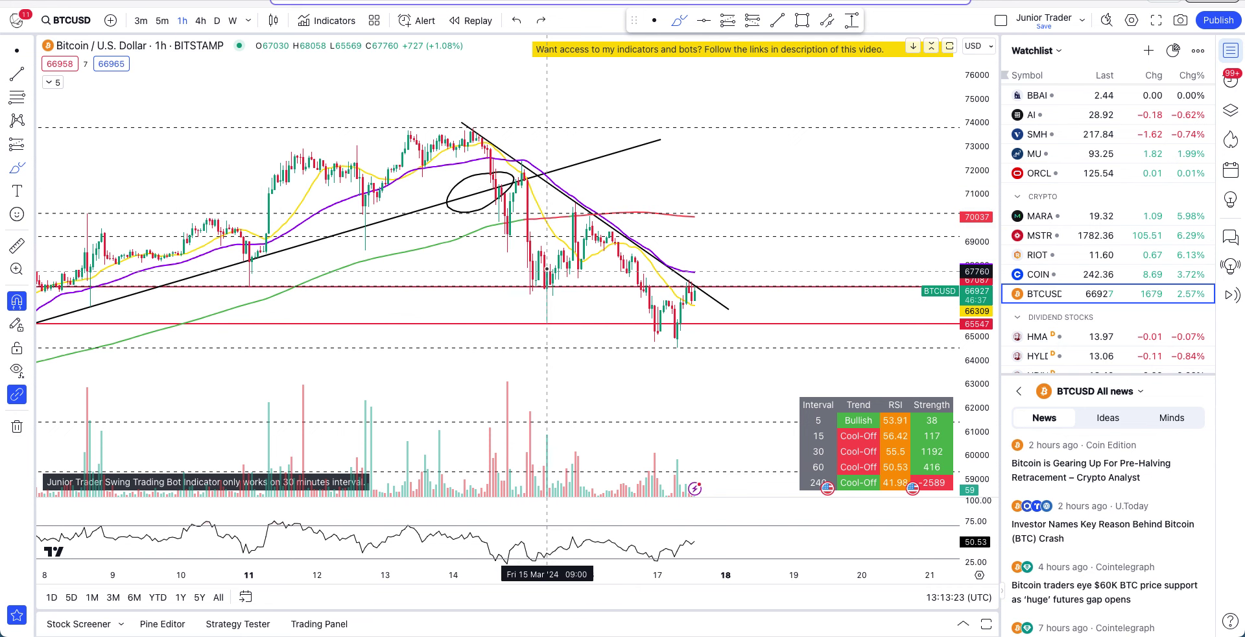
key(ctrl+z)
- Circle the upper part of the falling trend line around 14–15 March with the Brush and undo the mark
drag(984, 361, 990, 302)
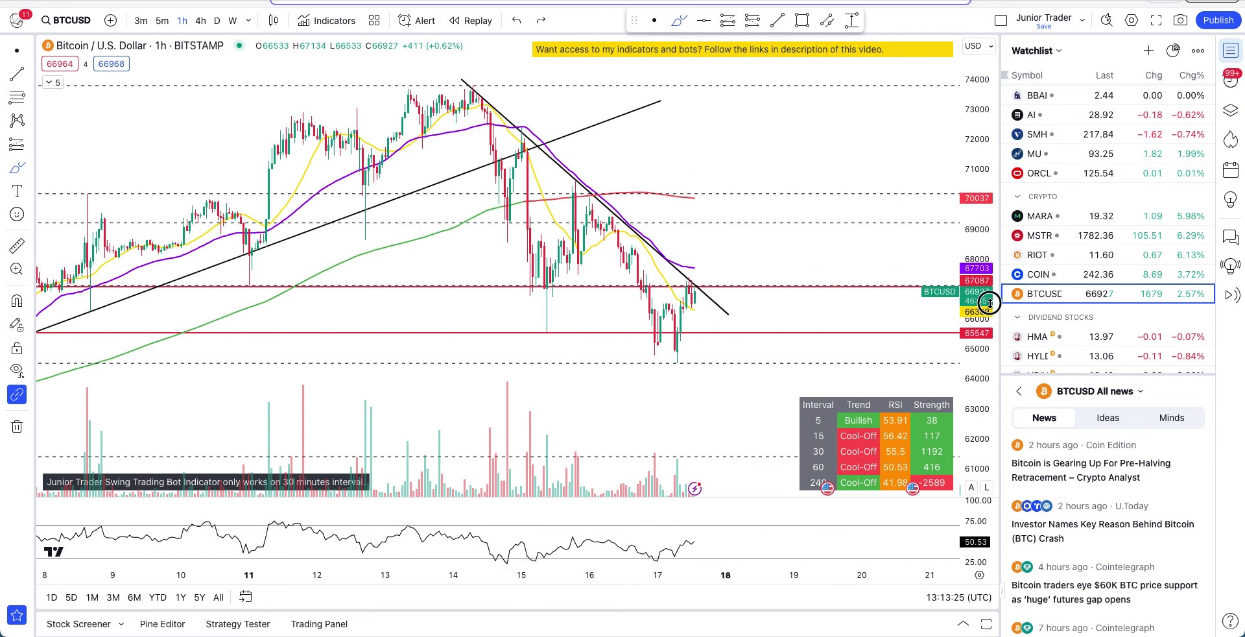
scroll(694, 279, up, 5)
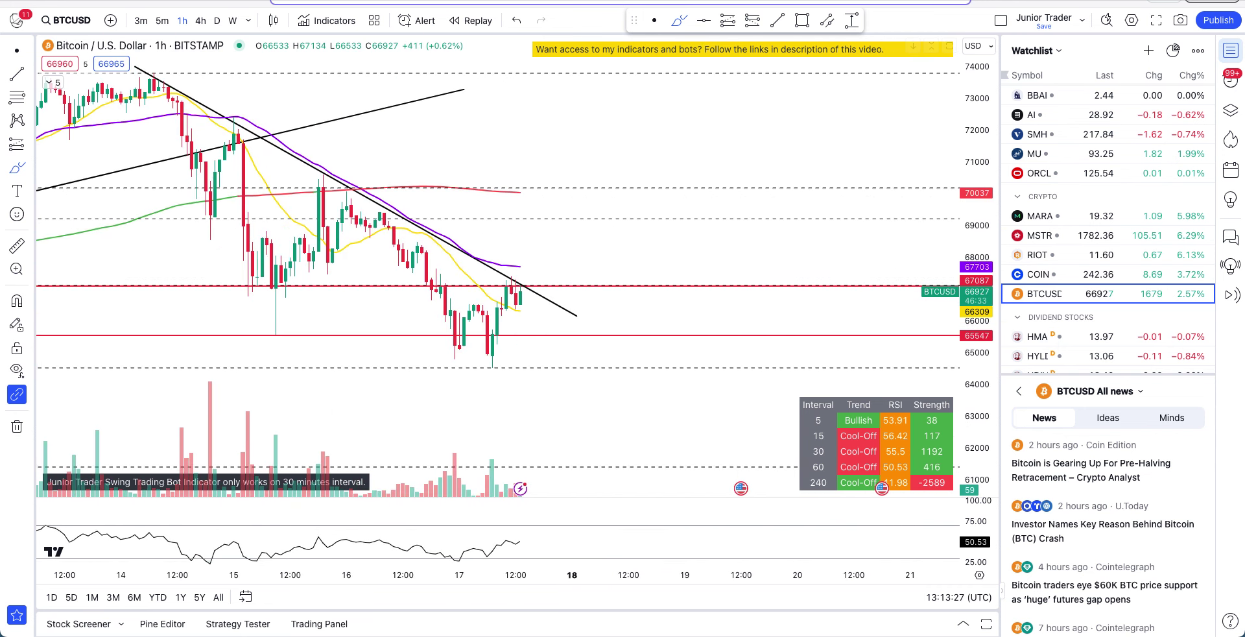
drag(506, 127, 739, 161)
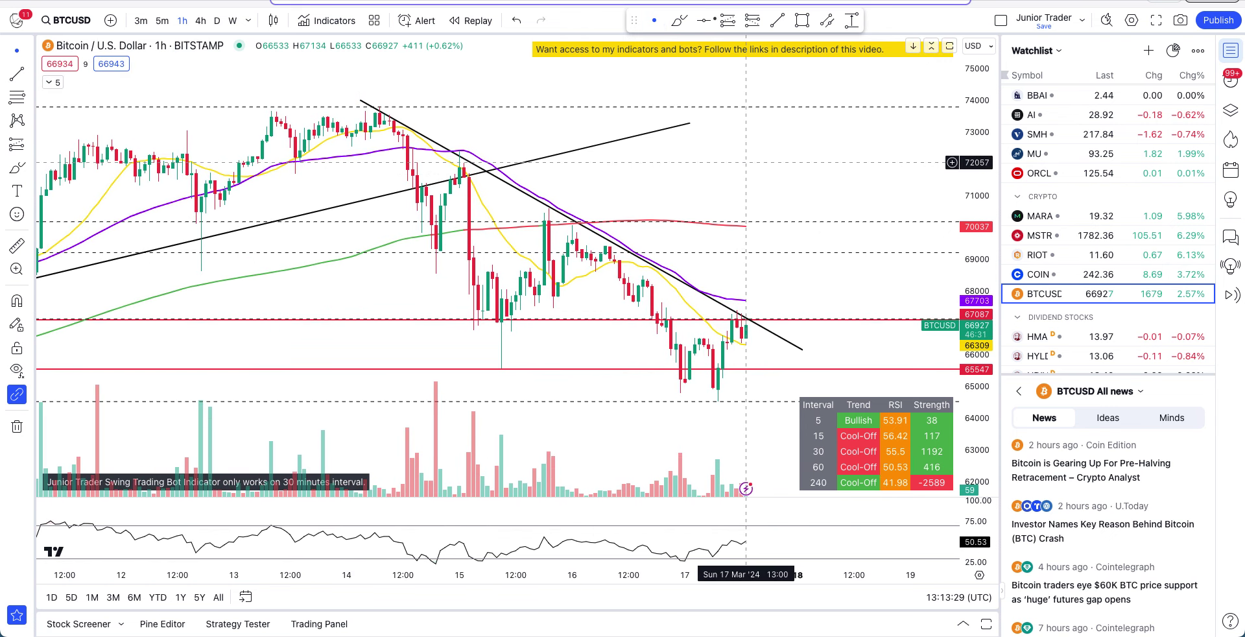
click(679, 20)
mouse_move(360, 99)
mouse_down()
mouse_move(403, 100)
mouse_move(497, 153)
mouse_up()
mouse_move(537, 192)
mouse_down()
mouse_move(405, 148)
mouse_move(375, 105)
mouse_up()
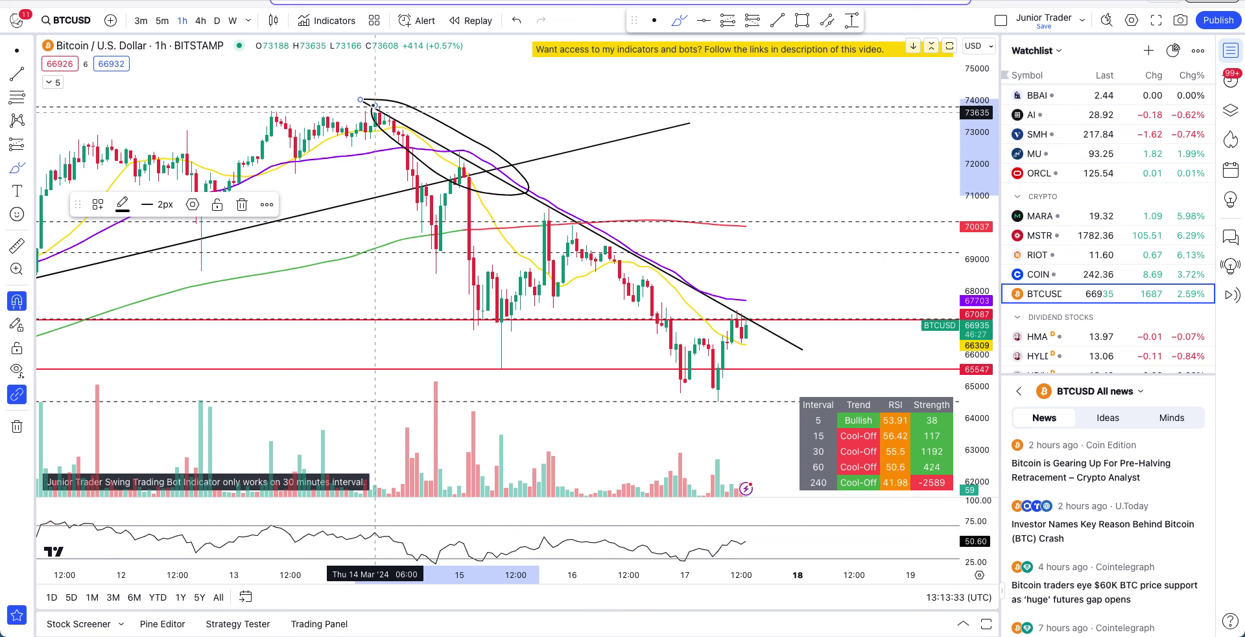
key(ctrl+z)
- Circle the falling trend line's touch near 16 March, trace the decline from it with the Brush, and undo both marks
drag(582, 221, 574, 217)
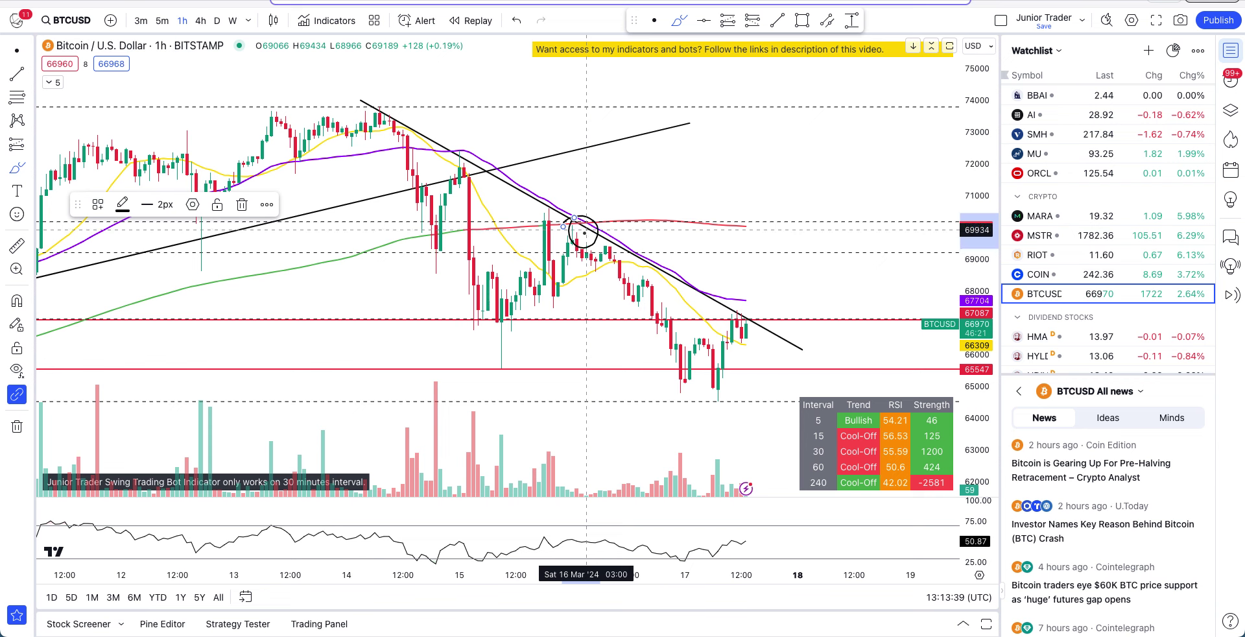
key(ctrl+z)
mouse_move(577, 242)
mouse_down()
mouse_move(581, 259)
mouse_move(620, 260)
mouse_move(680, 325)
mouse_up()
key(ctrl+z)
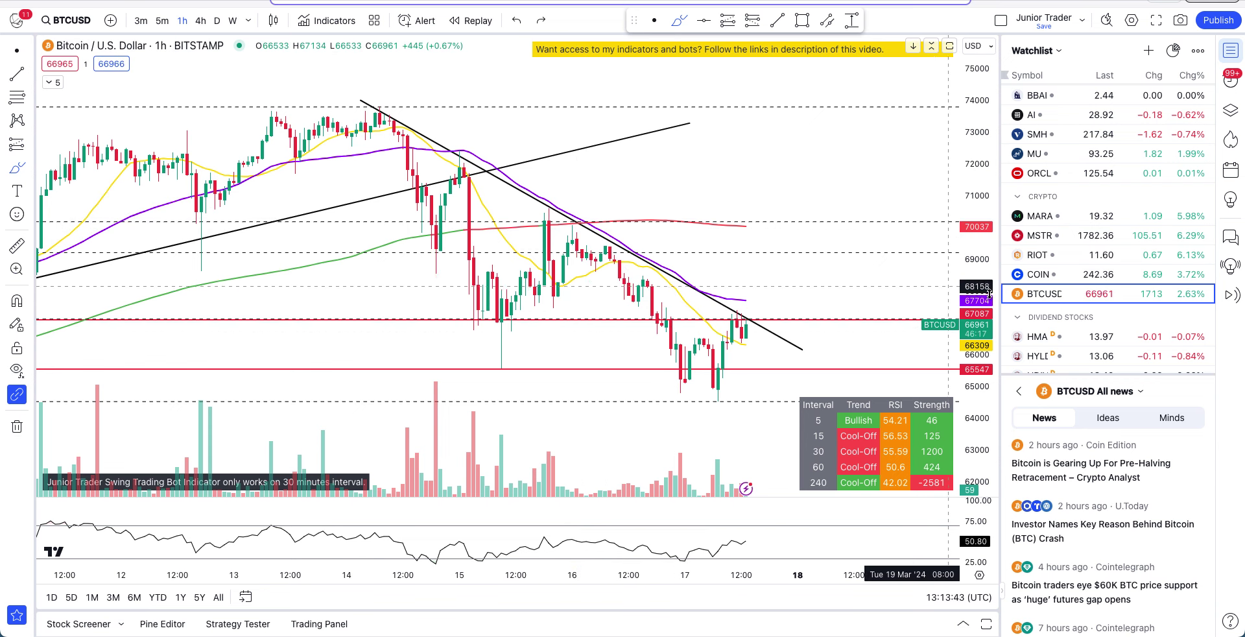
- Draw a brush mark near the falling trend line around 16 March and undo it
drag(979, 350, 978, 336)
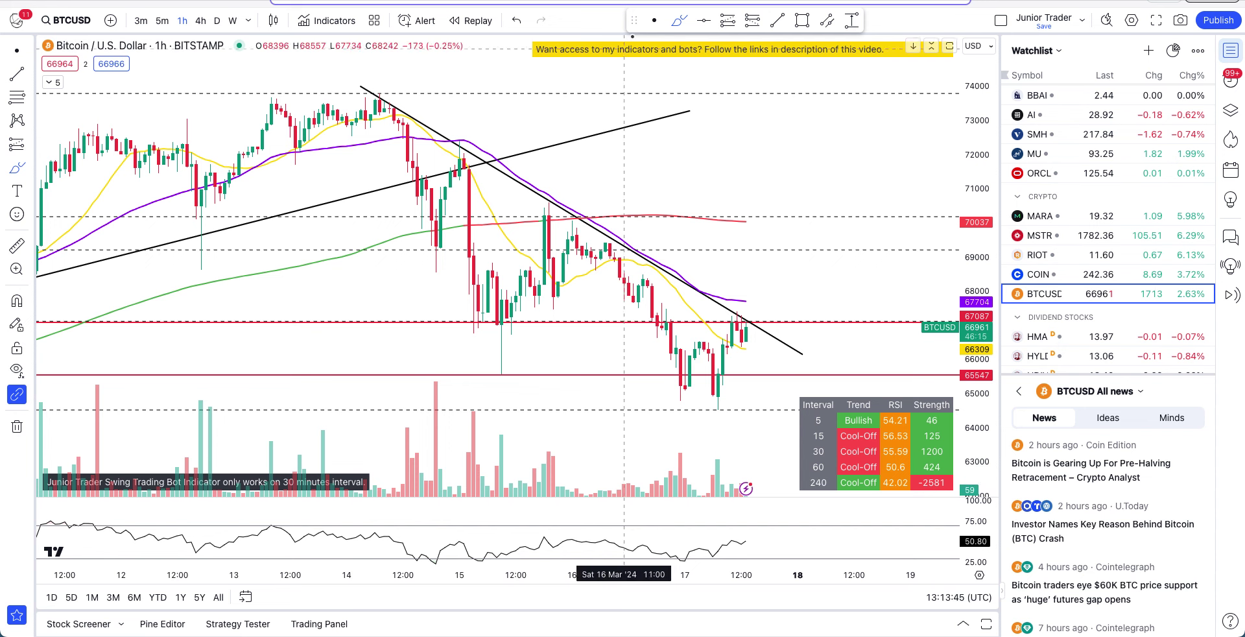
drag(667, 134, 551, 79)
click(678, 20)
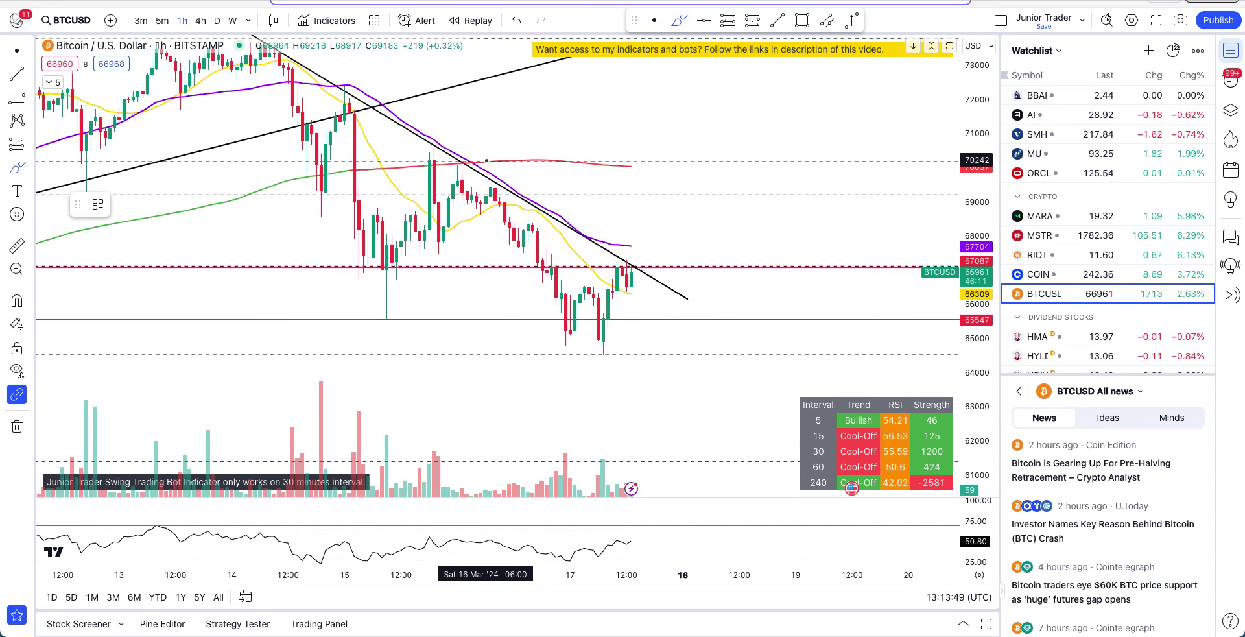
mouse_move(505, 174)
mouse_down()
mouse_move(473, 200)
mouse_move(547, 172)
mouse_up()
key(ctrl+z)
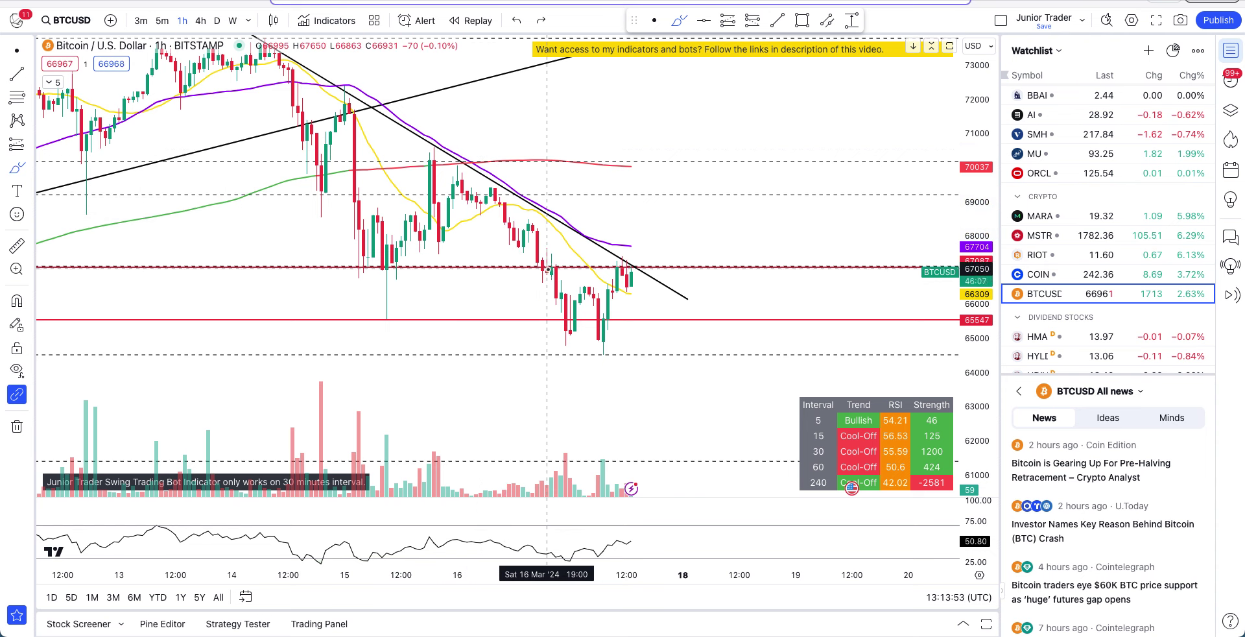
- Draw a horizontal brush stroke along the 67087 level, circle the lower wick near the 65547 level, and undo the circle
drag(524, 267, 623, 266)
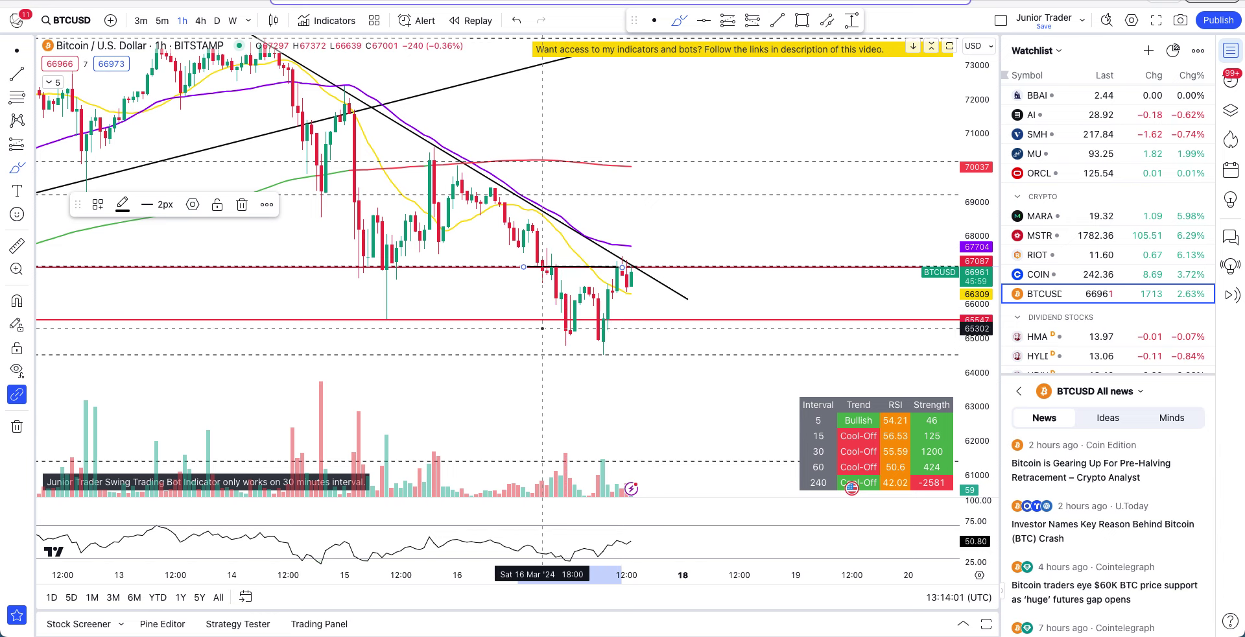
scroll(537, 353, down, 5)
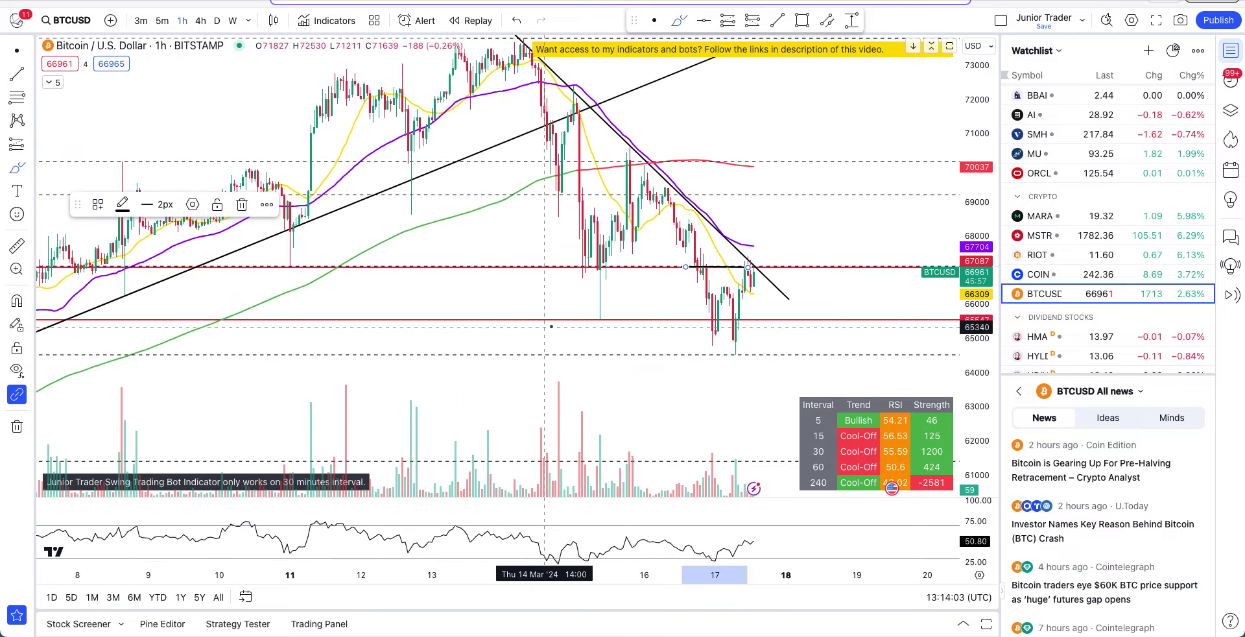
mouse_move(600, 292)
mouse_down()
mouse_move(624, 330)
mouse_move(600, 293)
mouse_up()
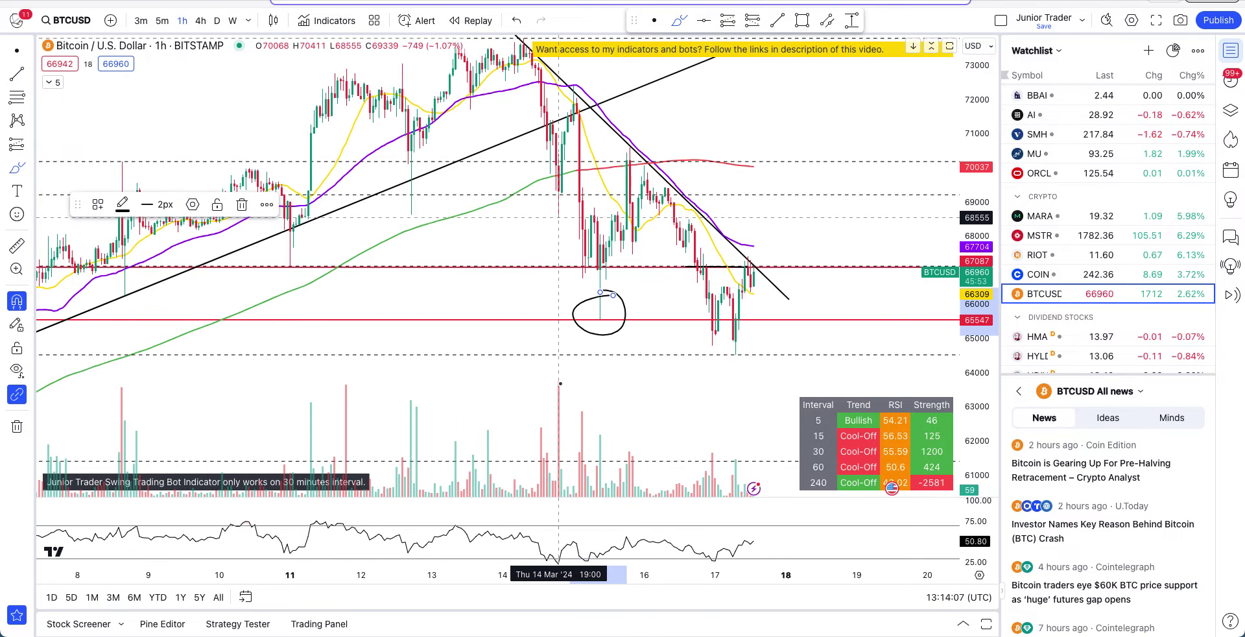
key(ctrl+z)
- Delete the horizontal brush stroke lying on the 67087 level
click(655, 20)
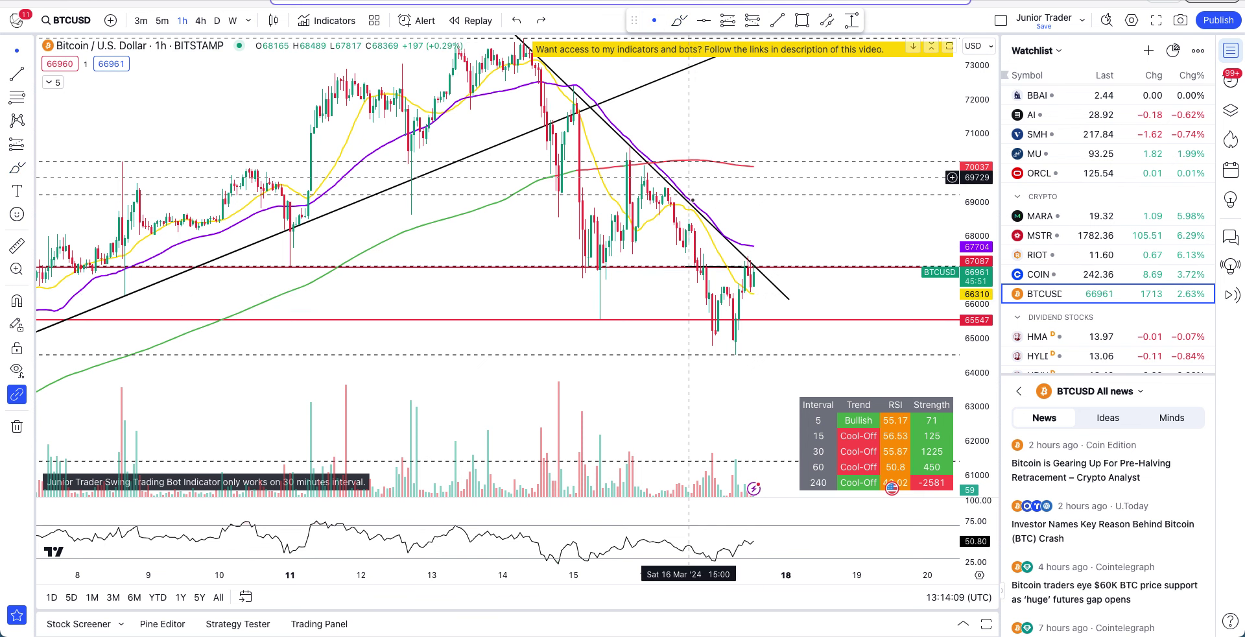
click(717, 271)
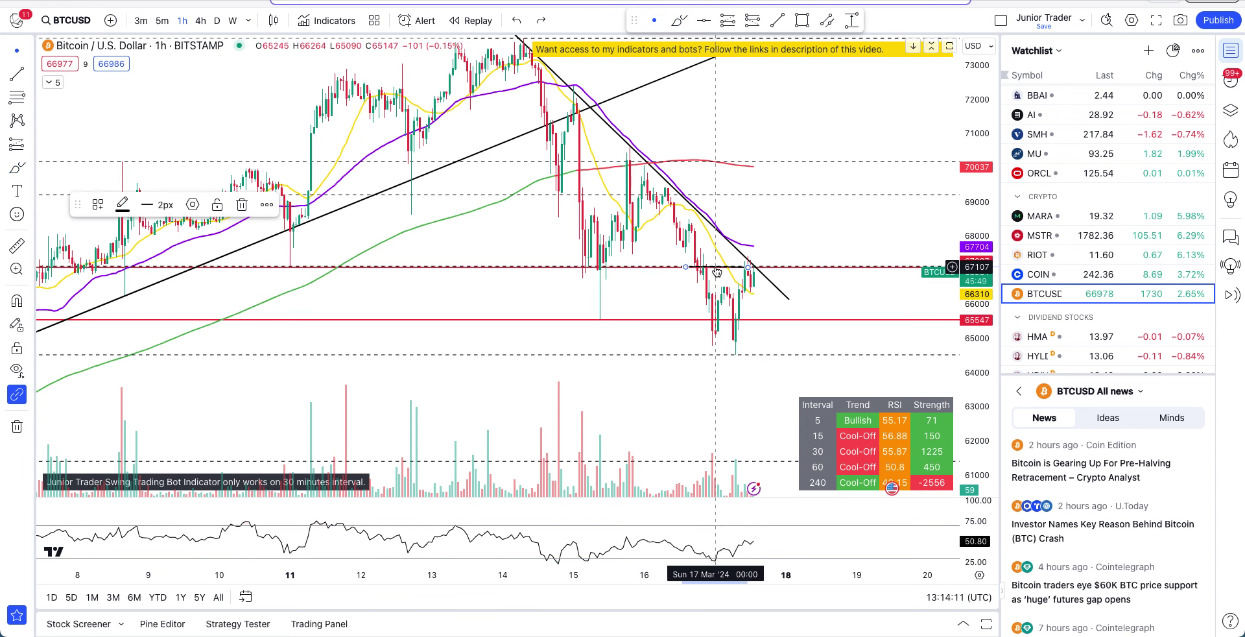
key(Delete)
scroll(567, 268, down, 5)
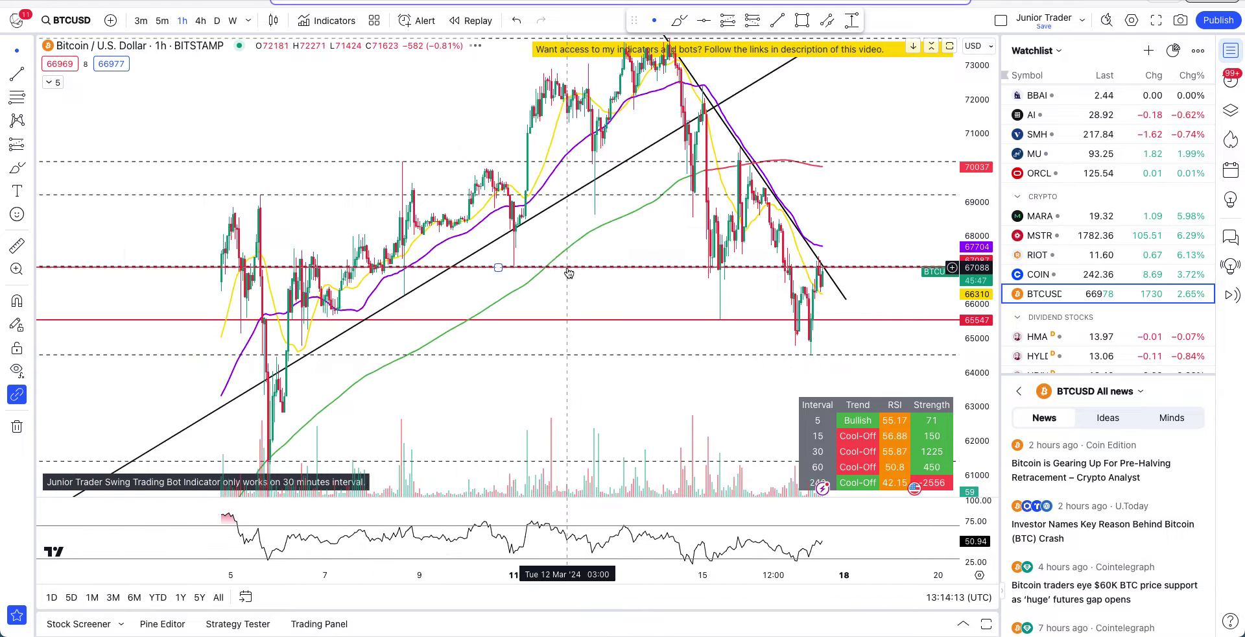
- Draw a brush mark near the 61456 level between 17 and 15 March, and undo it
scroll(815, 306, up, 3)
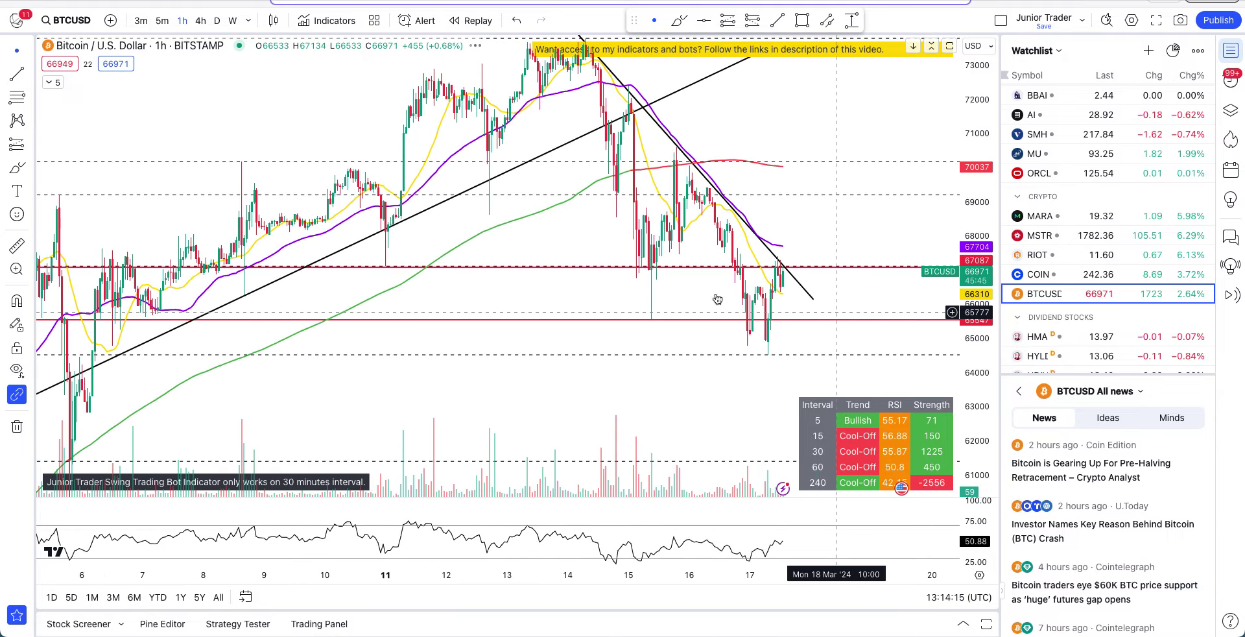
scroll(696, 285, up, 3)
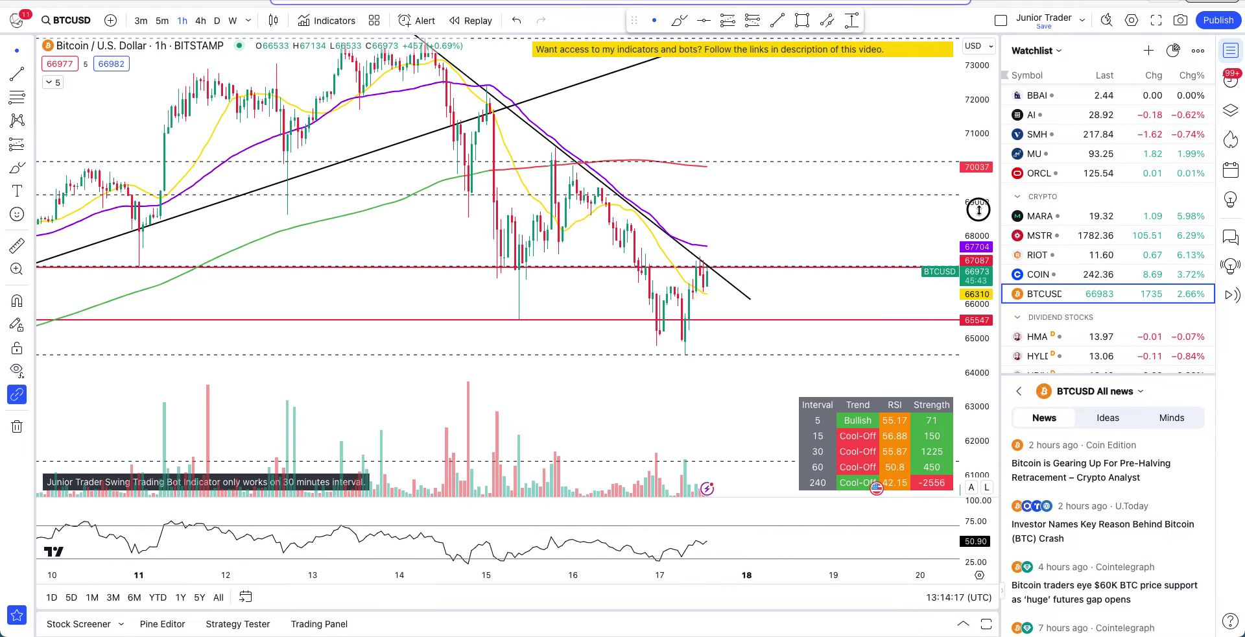
drag(978, 209, 977, 246)
scroll(459, 230, down, 3)
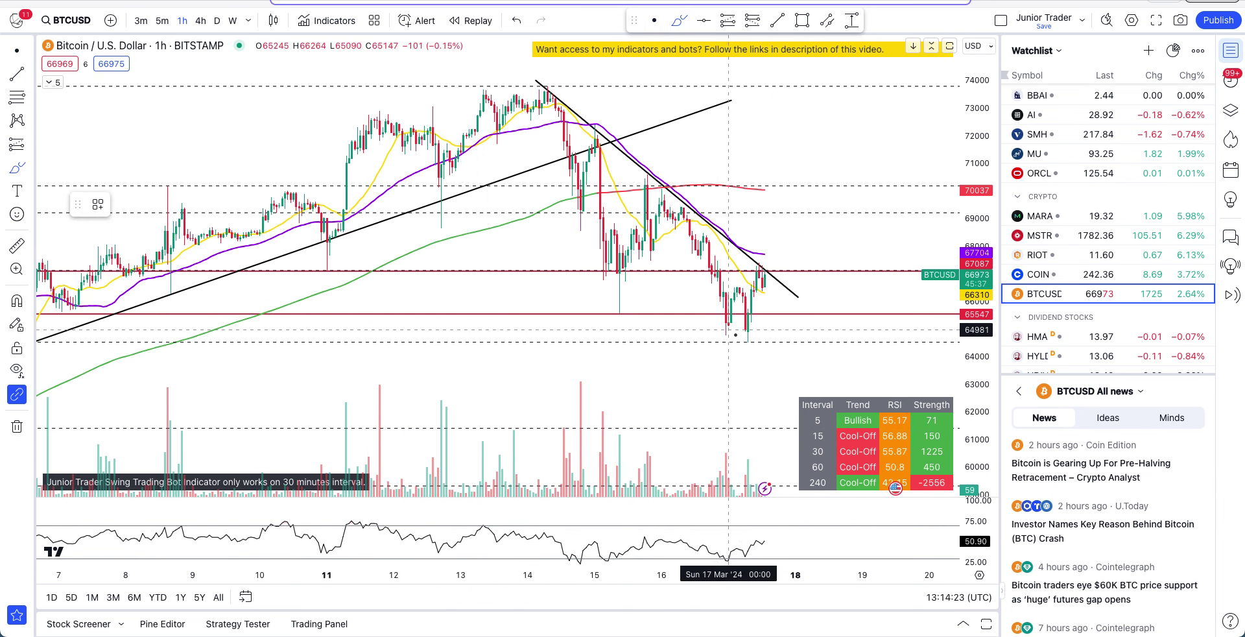
drag(739, 426, 674, 426)
key(super+z)
- Circle the 17 March candles meeting the falling trend line with the Brush, and undo the circle
scroll(674, 427, down, 1)
scroll(673, 427, down, 2)
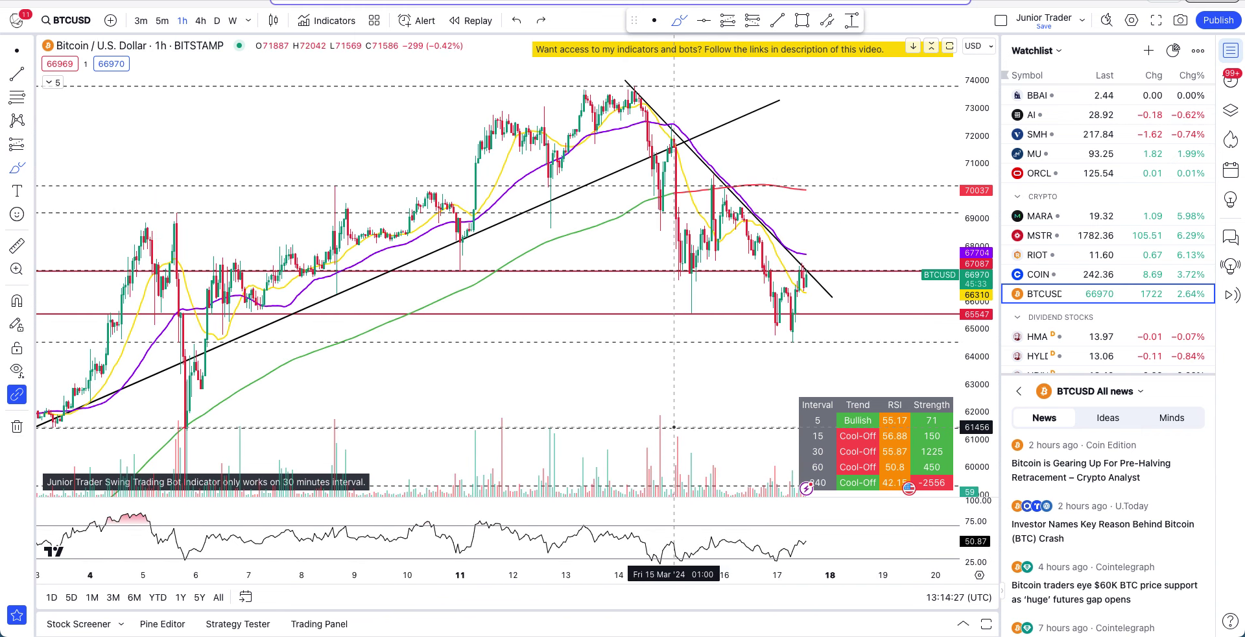
scroll(674, 427, down, 1)
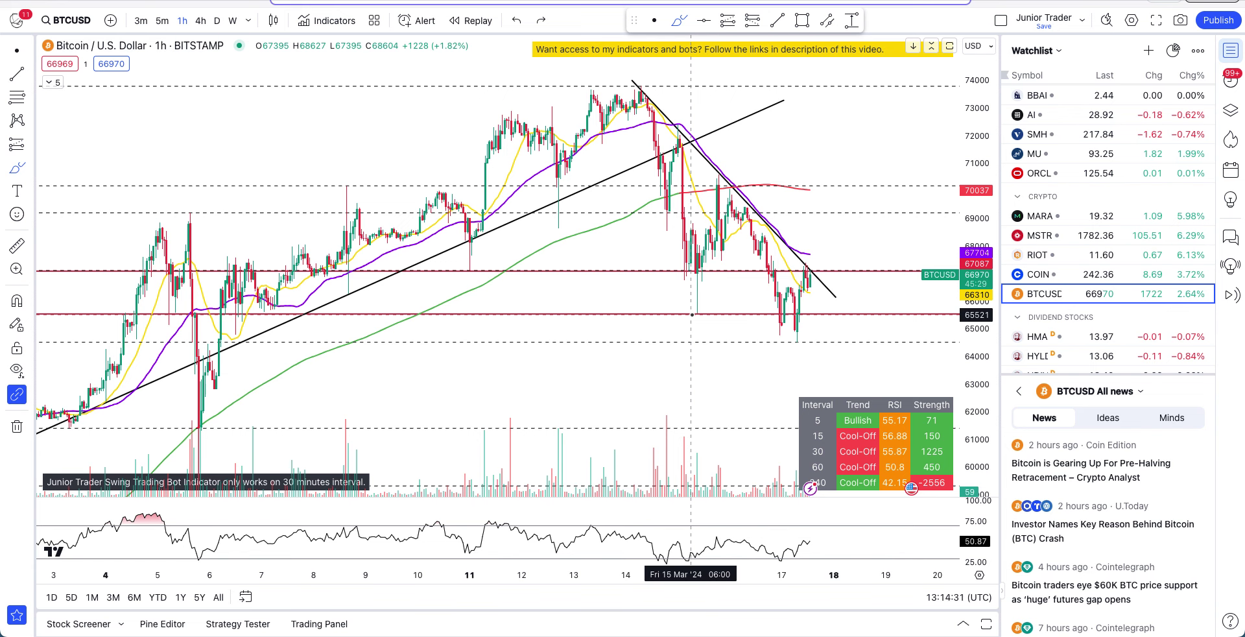
scroll(691, 315, up, 4)
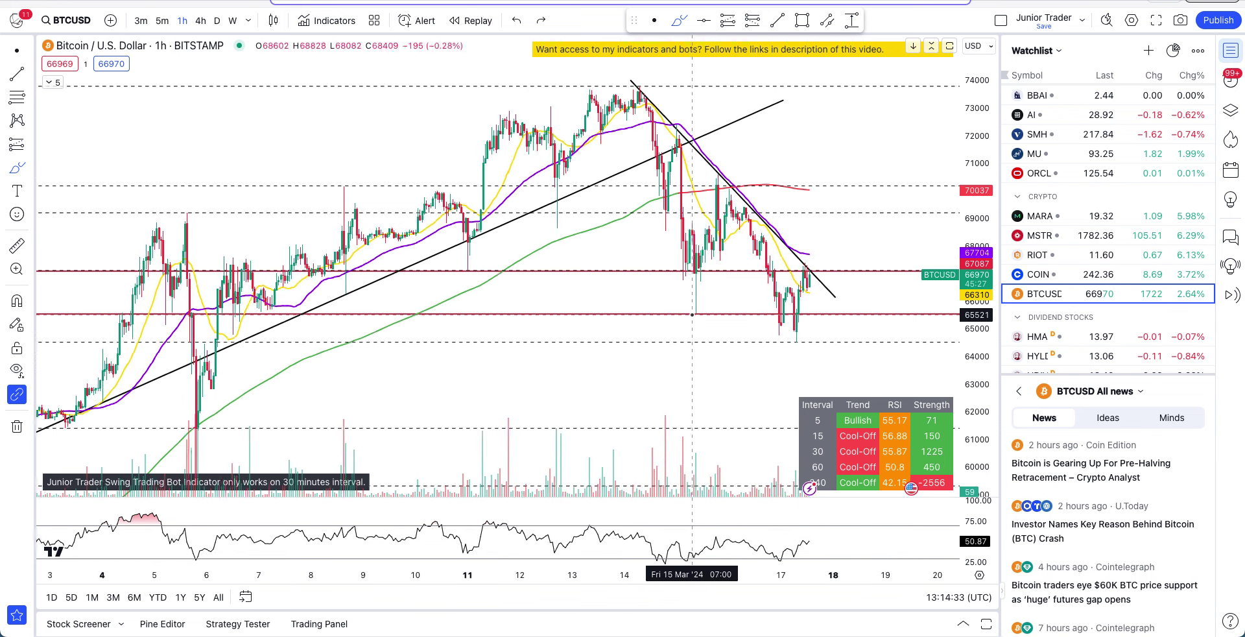
scroll(741, 232, up, 2)
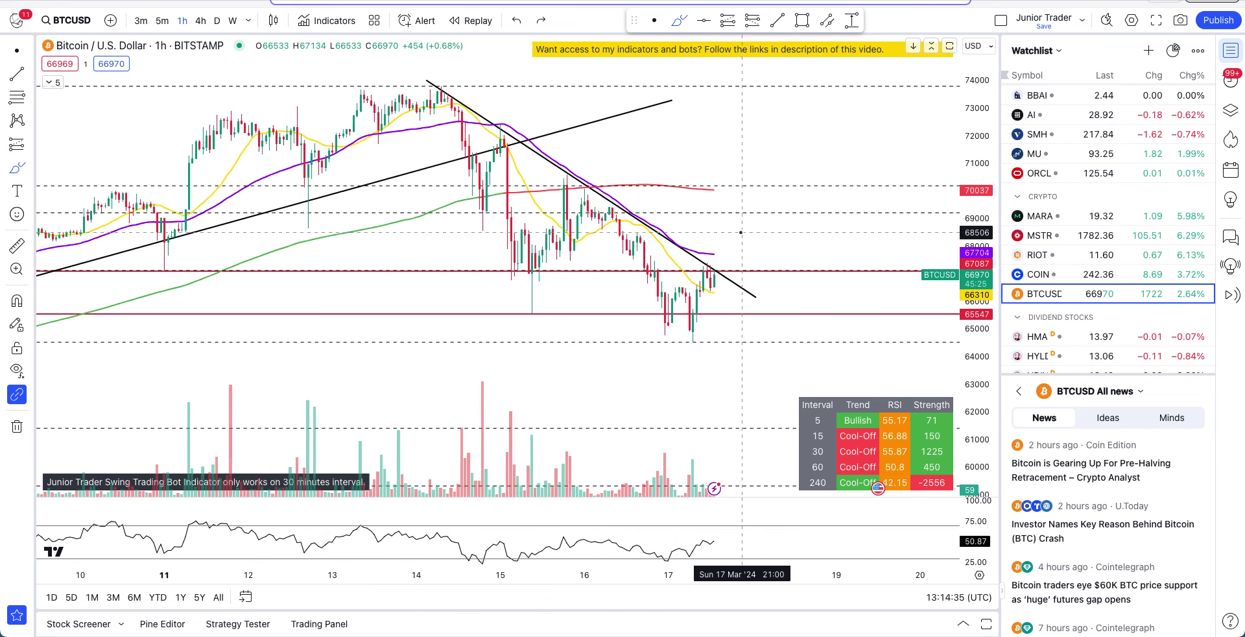
mouse_move(720, 235)
mouse_down()
mouse_move(703, 247)
mouse_move(714, 313)
mouse_move(718, 233)
mouse_up()
scroll(714, 235, up, 3)
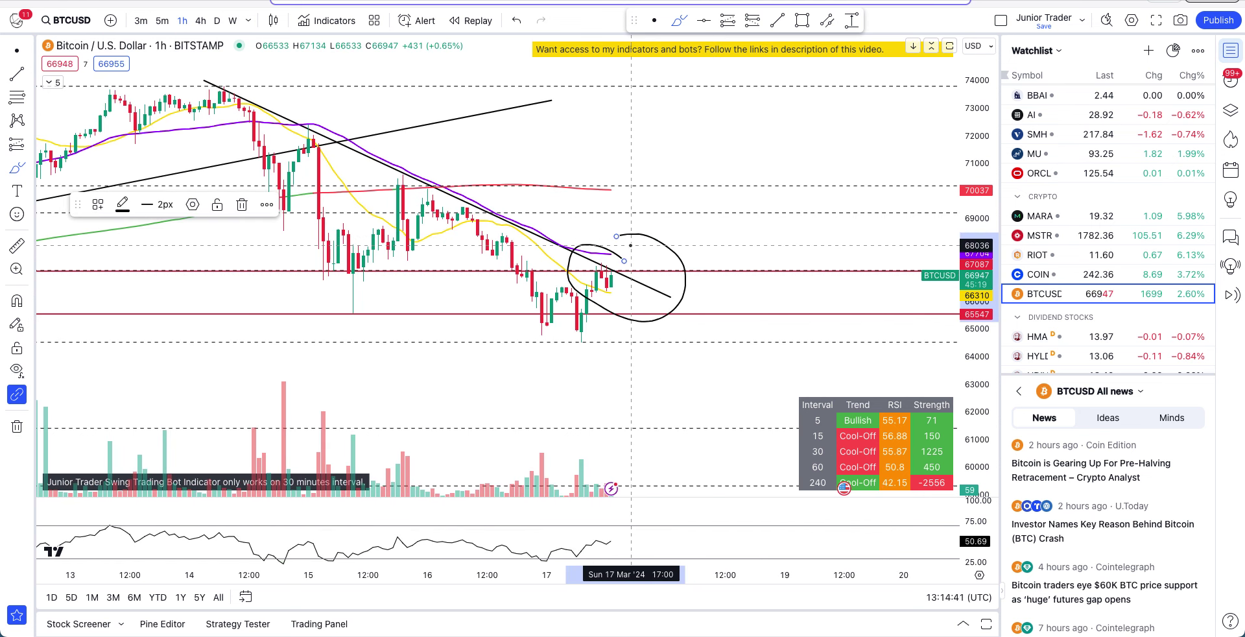
key(ctrl+z)
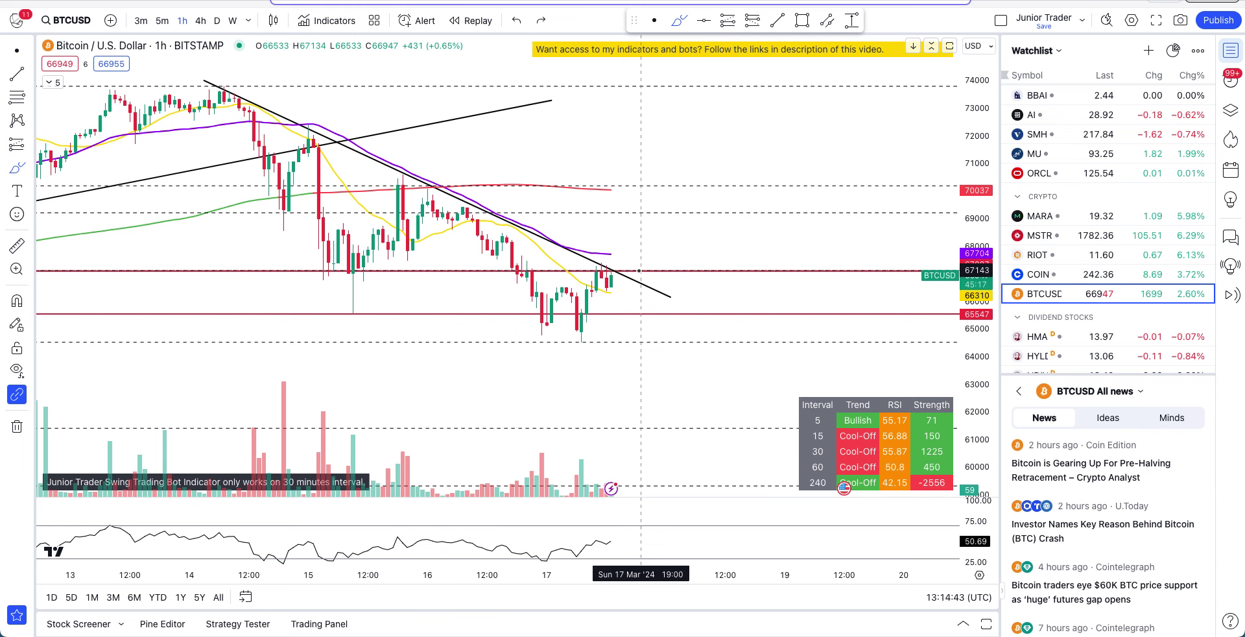
- Move the red horizontal line at 67087 up to about 68036, and delete it
key(Escape)
drag(653, 270, 657, 245)
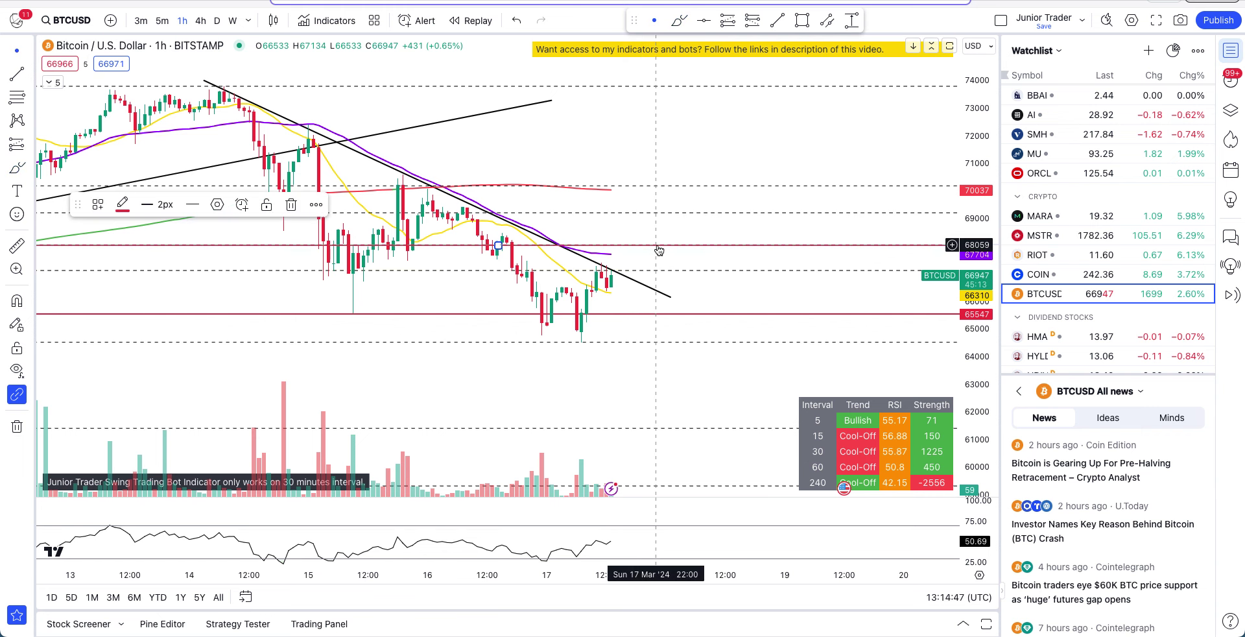
text(\)
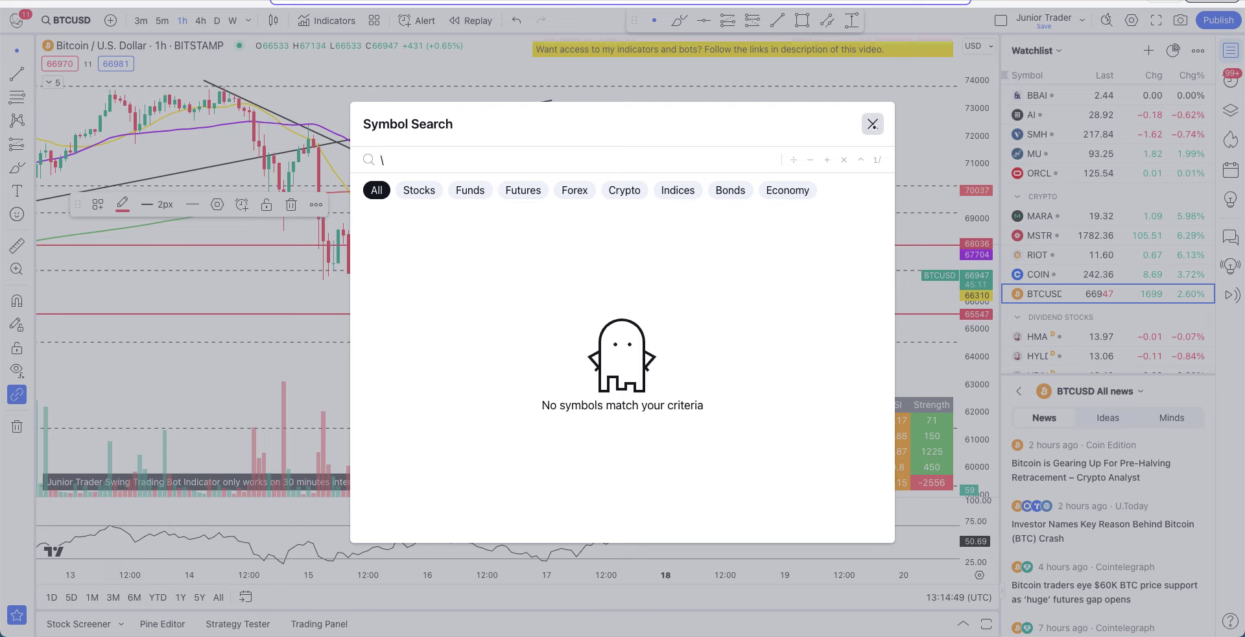
key(Escape)
key(Delete)
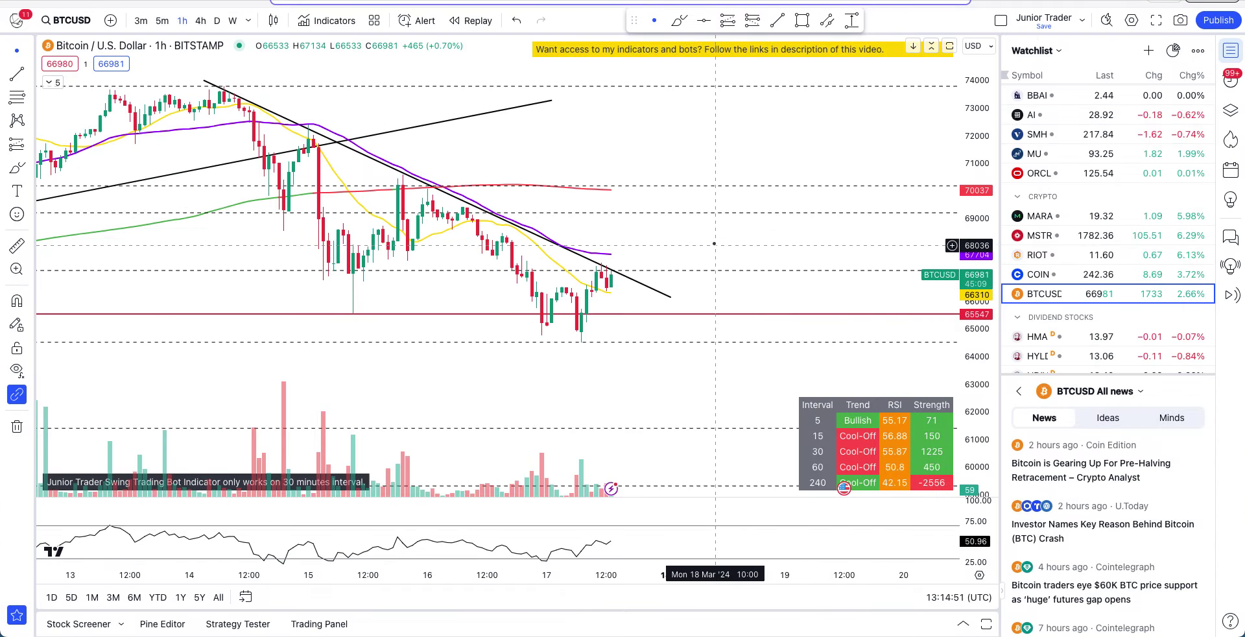
- Draw a brush circle around the latest candles and the lower end of the falling trend line, and undo it
scroll(713, 246, down, 5)
click(678, 20)
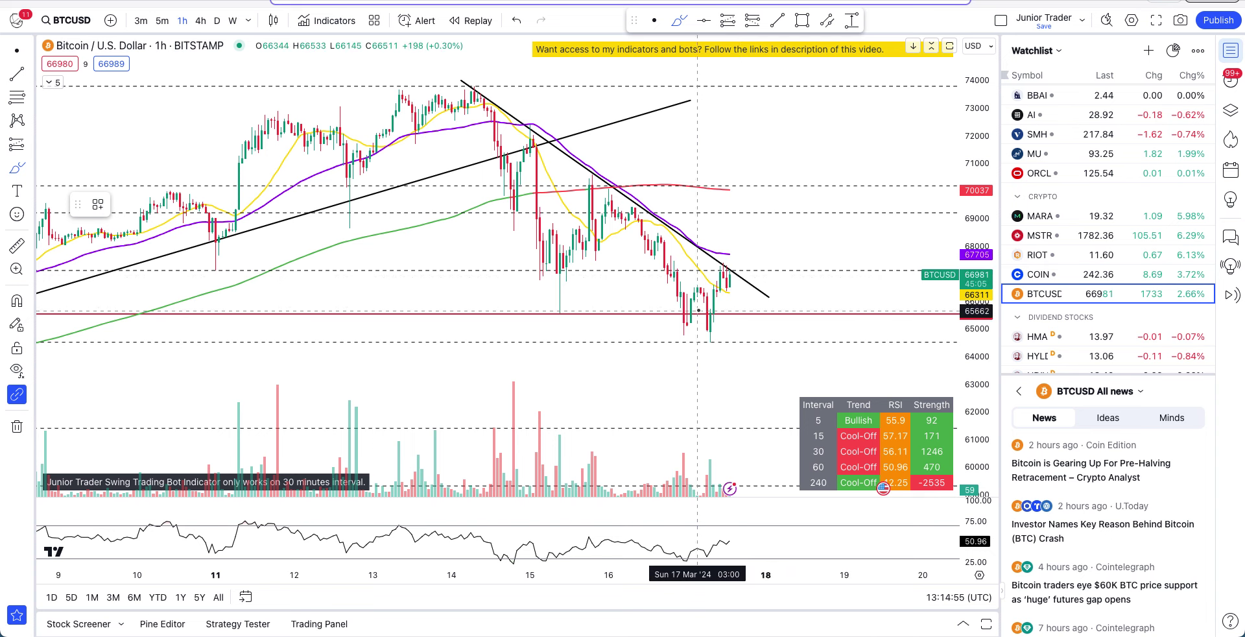
mouse_move(729, 248)
mouse_down()
mouse_move(709, 275)
mouse_move(759, 292)
mouse_move(733, 258)
mouse_up()
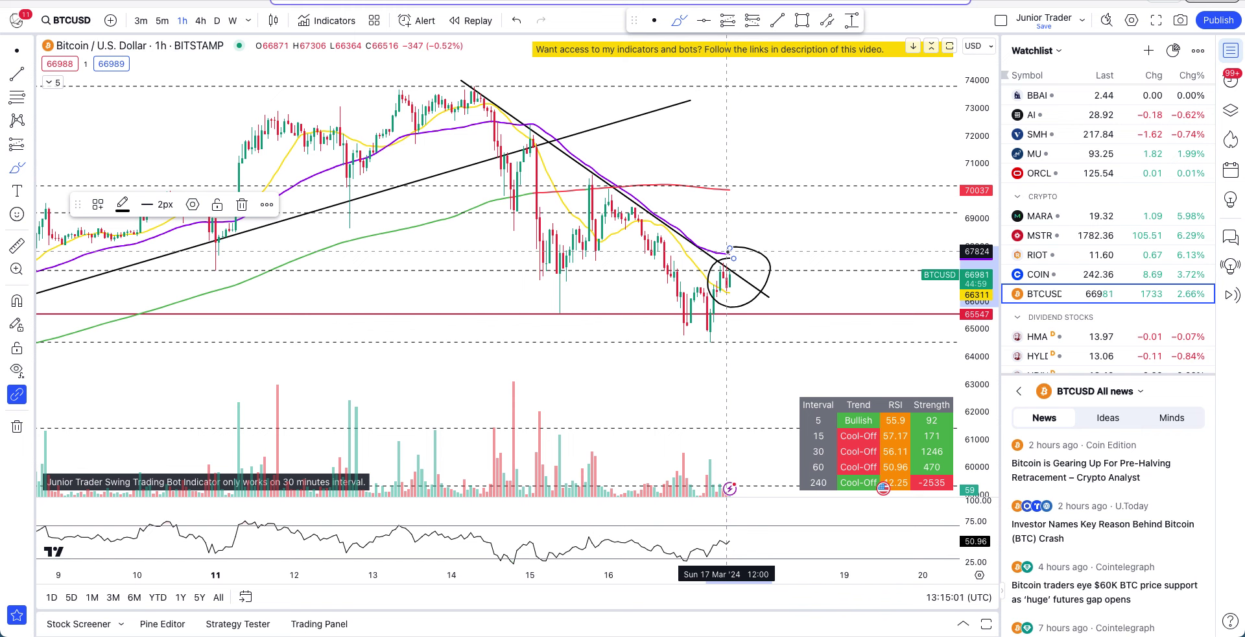
key(ctrl+z)
- Draw a brush mark around the 15 March low above the 65547 level, and undo it
scroll(616, 279, up, 3)
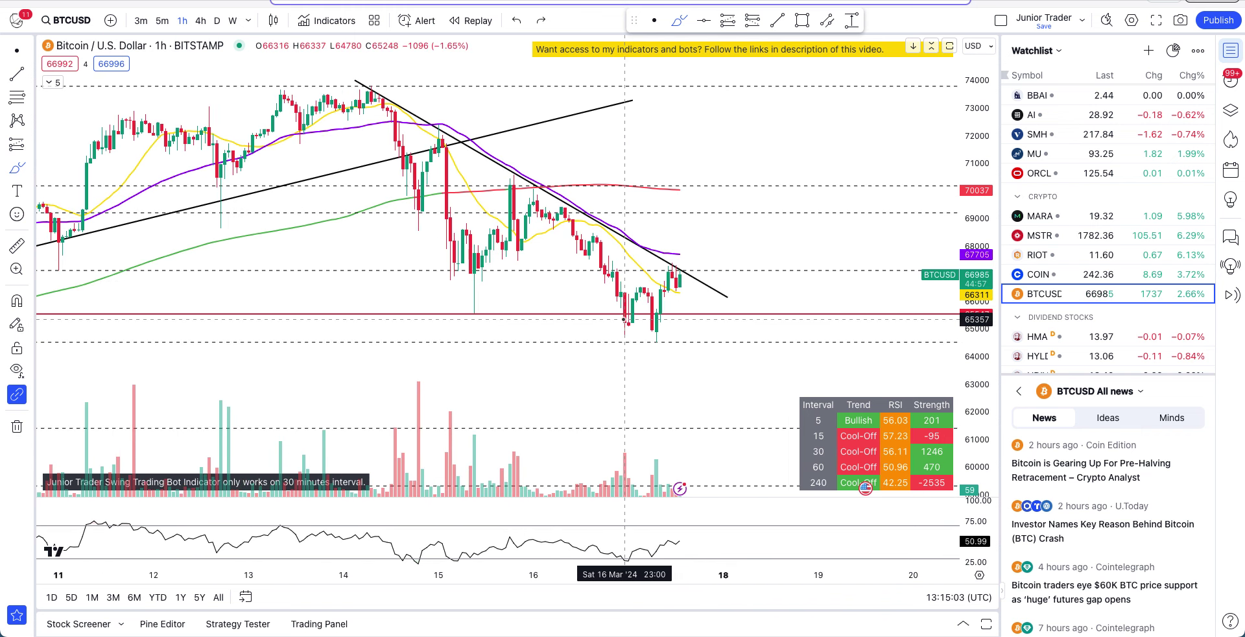
mouse_move(467, 303)
mouse_down()
mouse_move(463, 336)
mouse_move(472, 297)
mouse_move(457, 308)
mouse_move(509, 270)
mouse_move(514, 326)
mouse_move(442, 333)
mouse_move(448, 278)
mouse_move(472, 273)
mouse_up()
key(ctrl+z)
key(ctrl+z)
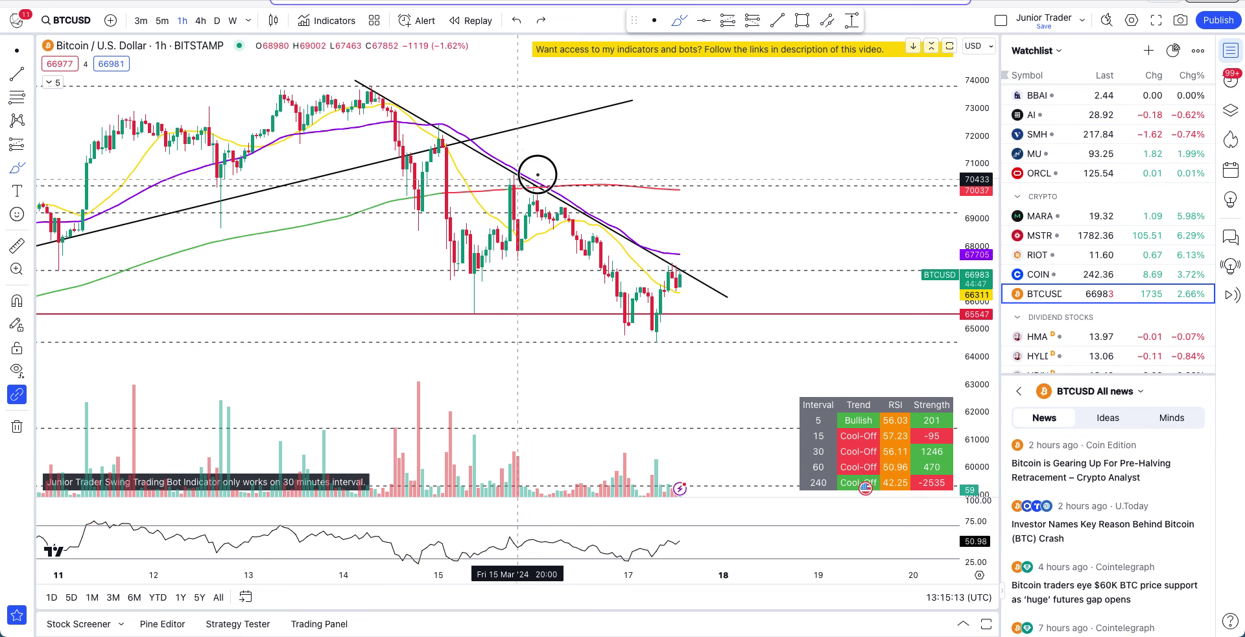
- Circle the 15–16 March rebound below the trend line, continue the stroke down to the 17 March low, and undo it
mouse_move(538, 156)
mouse_down()
mouse_move(458, 195)
mouse_move(587, 227)
mouse_move(592, 279)
mouse_move(627, 317)
mouse_up()
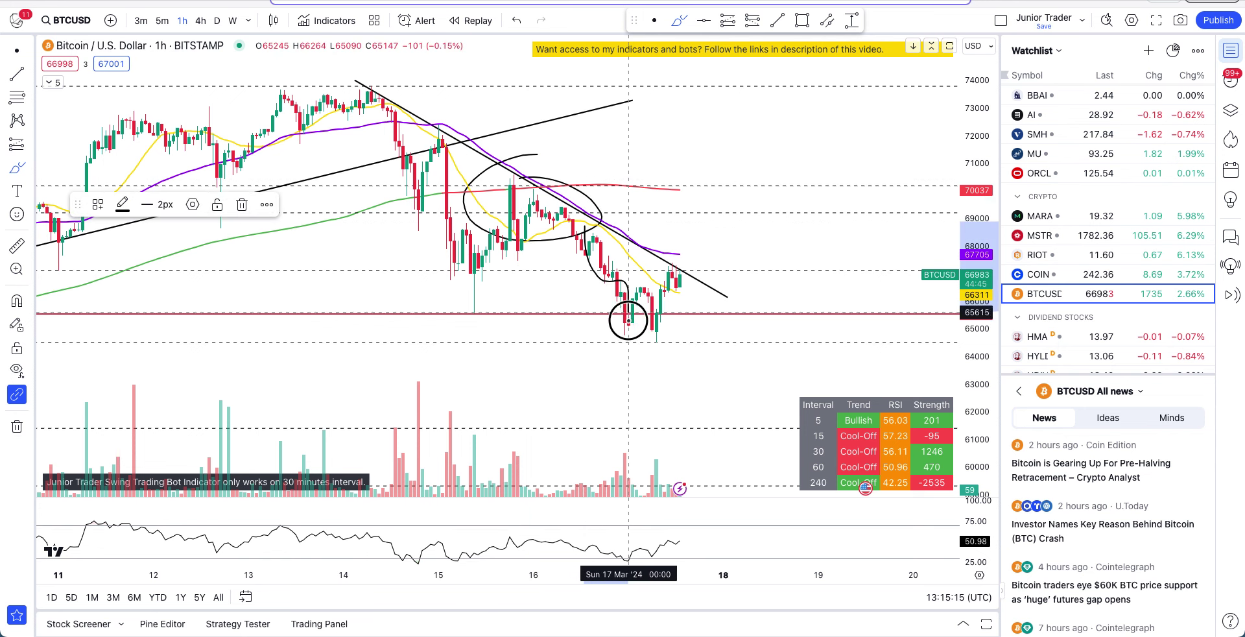
key(ctrl+z)
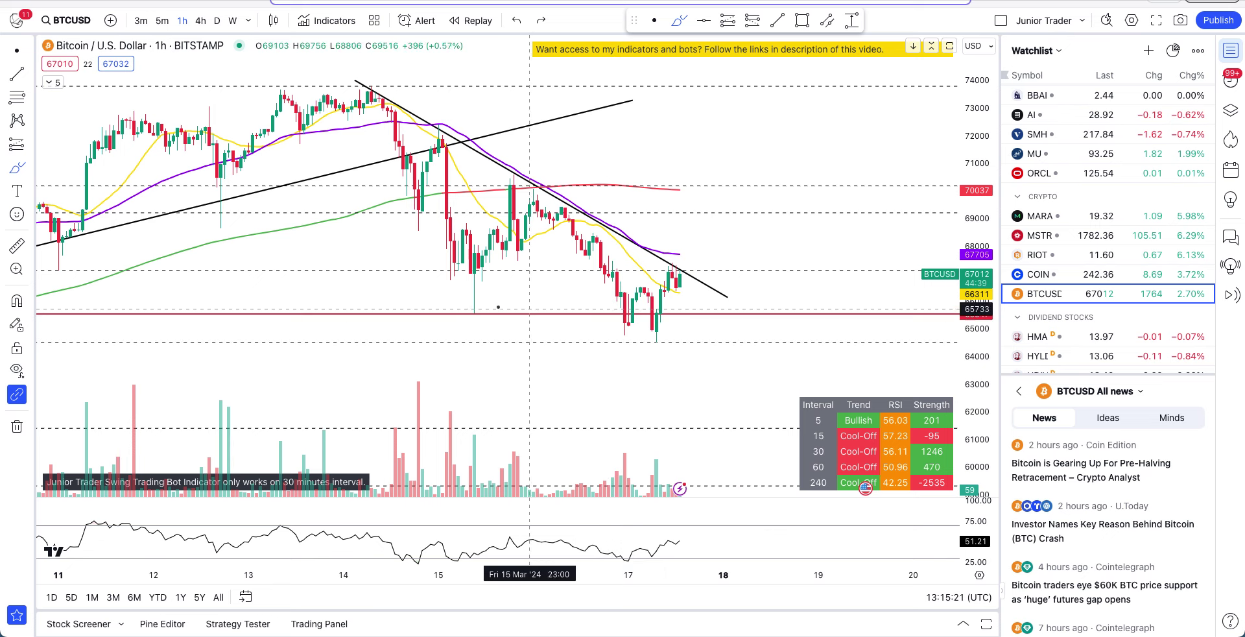
- Draw brush arcs under the three lows on 15 and 17 March around the 65547 level, and undo them
drag(463, 312, 498, 303)
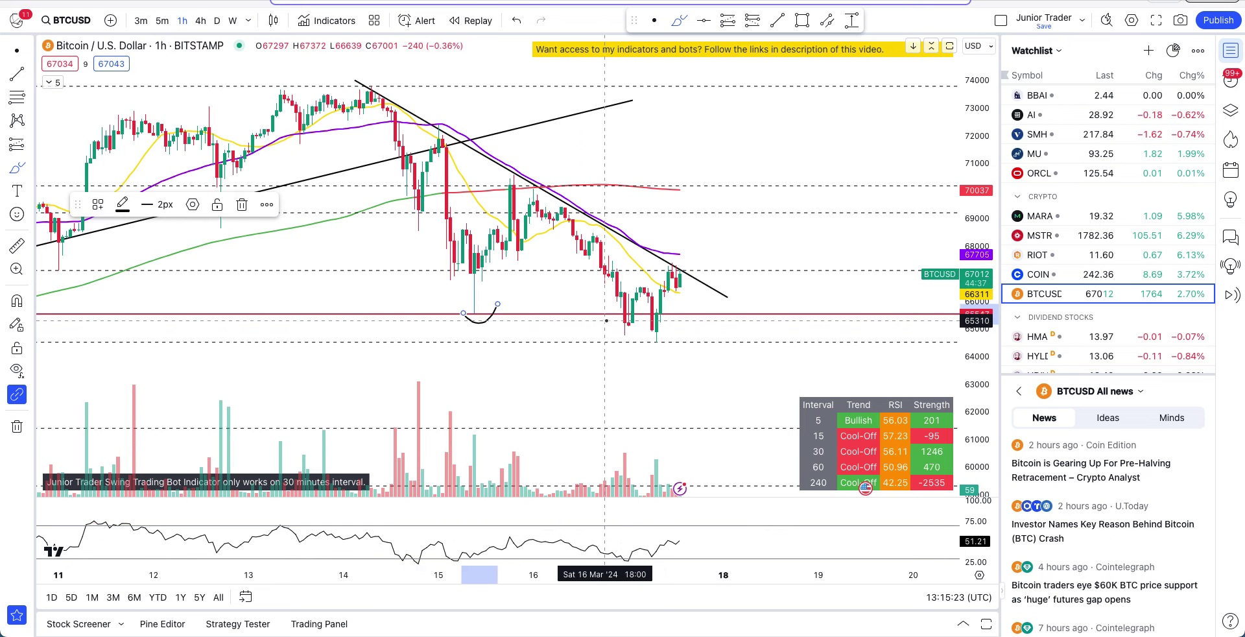
mouse_move(605, 322)
mouse_down()
mouse_move(632, 322)
mouse_move(661, 353)
mouse_move(684, 318)
mouse_up()
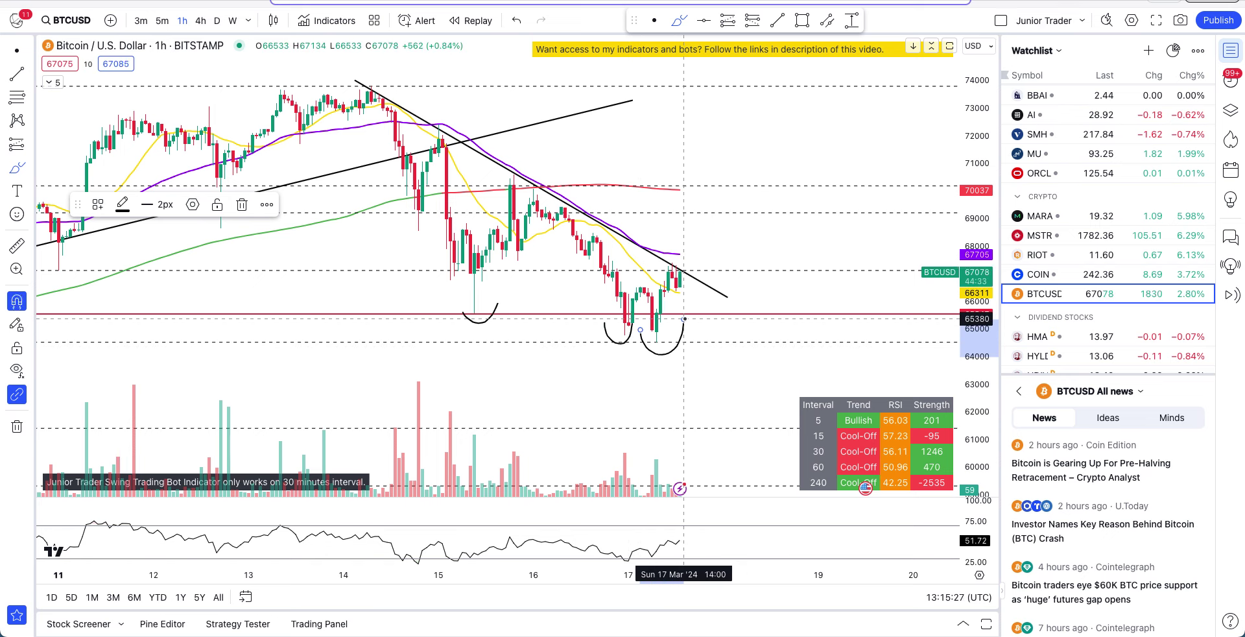
key(ctrl+z)
key(ctrl+z)
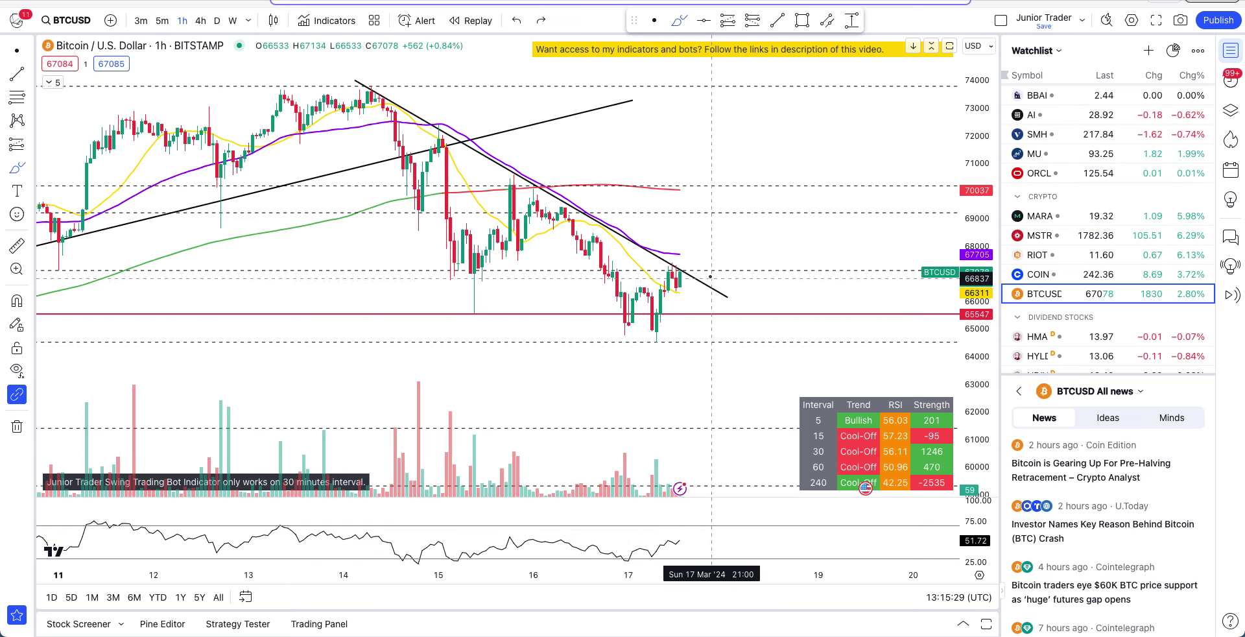
- Circle the newest candles pressing against the falling trend line near the 67119 level, and undo the circle
scroll(685, 270, up, 2)
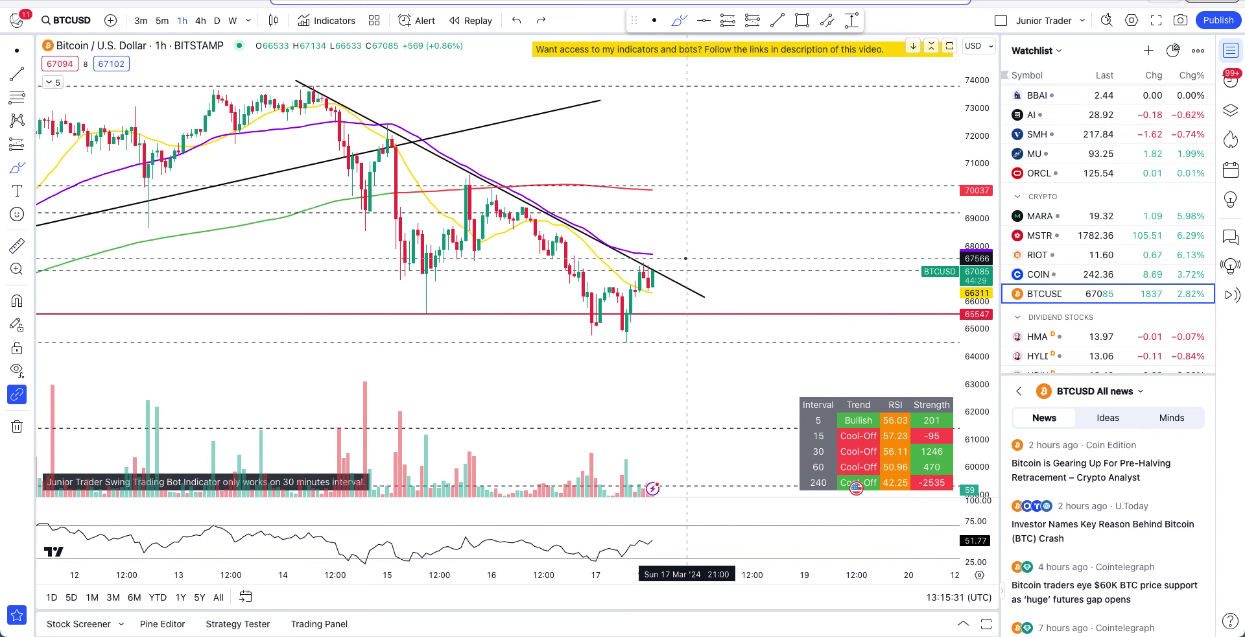
click(652, 261)
mouse_move(652, 261)
mouse_down()
mouse_move(686, 269)
mouse_move(636, 286)
mouse_move(654, 261)
mouse_up()
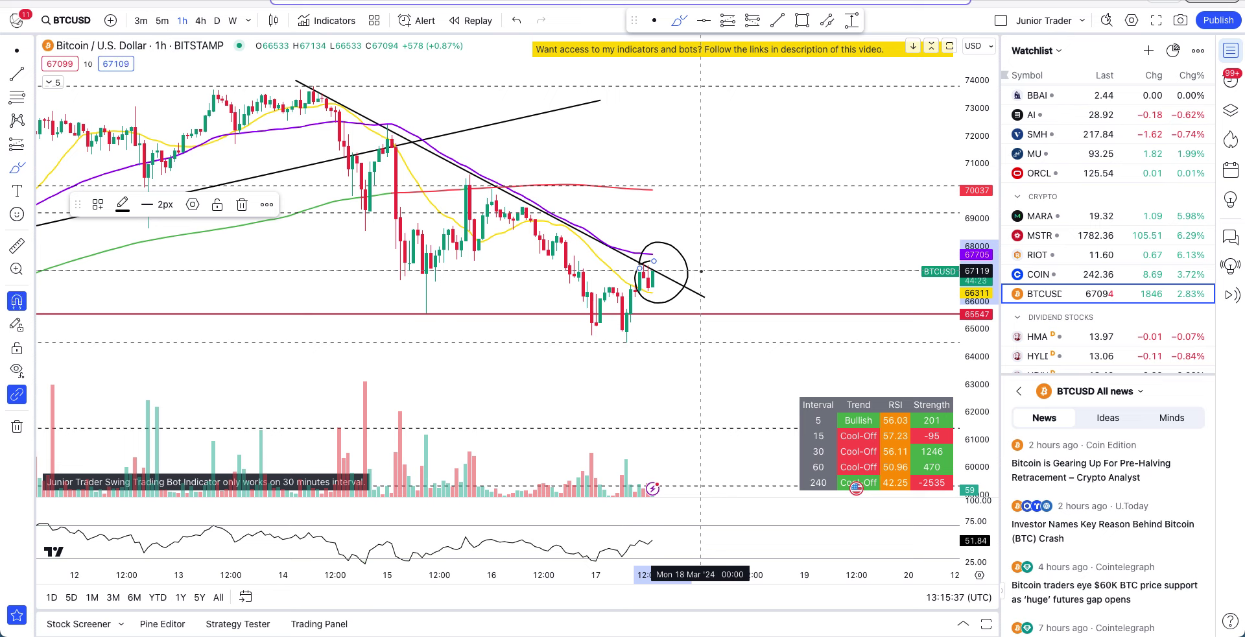
key(ctrl+z)
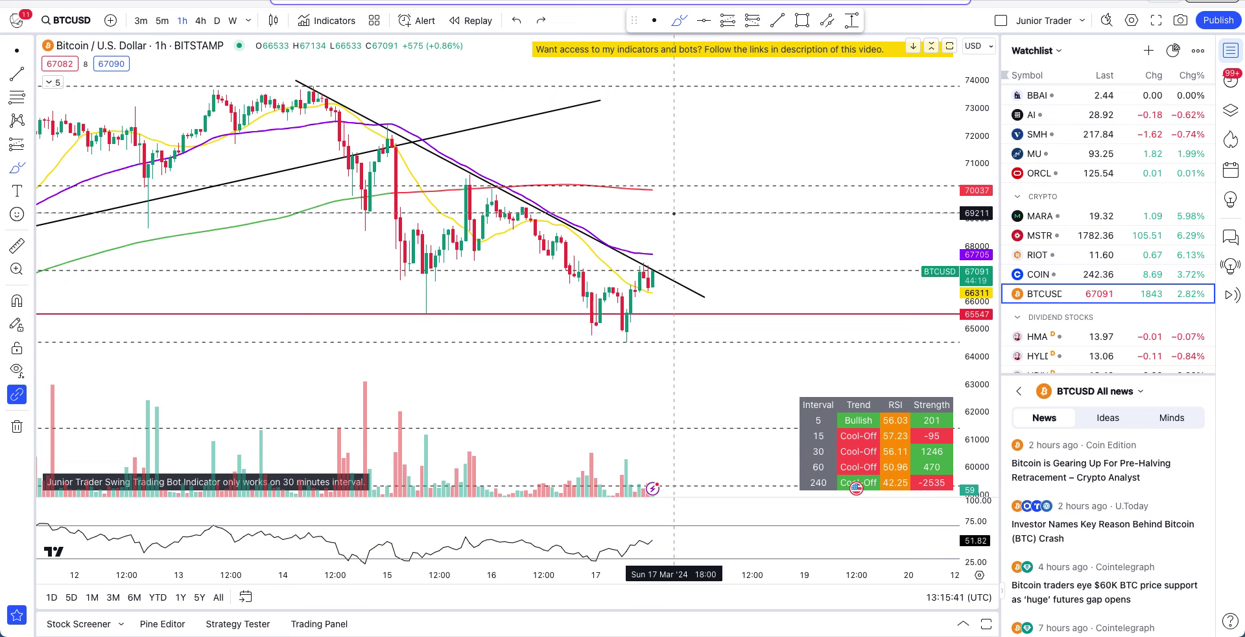
- Draw a short horizontal brush stroke near the 69211 level and a rising stroke from the latest candle to it, and undo both
drag(674, 213, 604, 212)
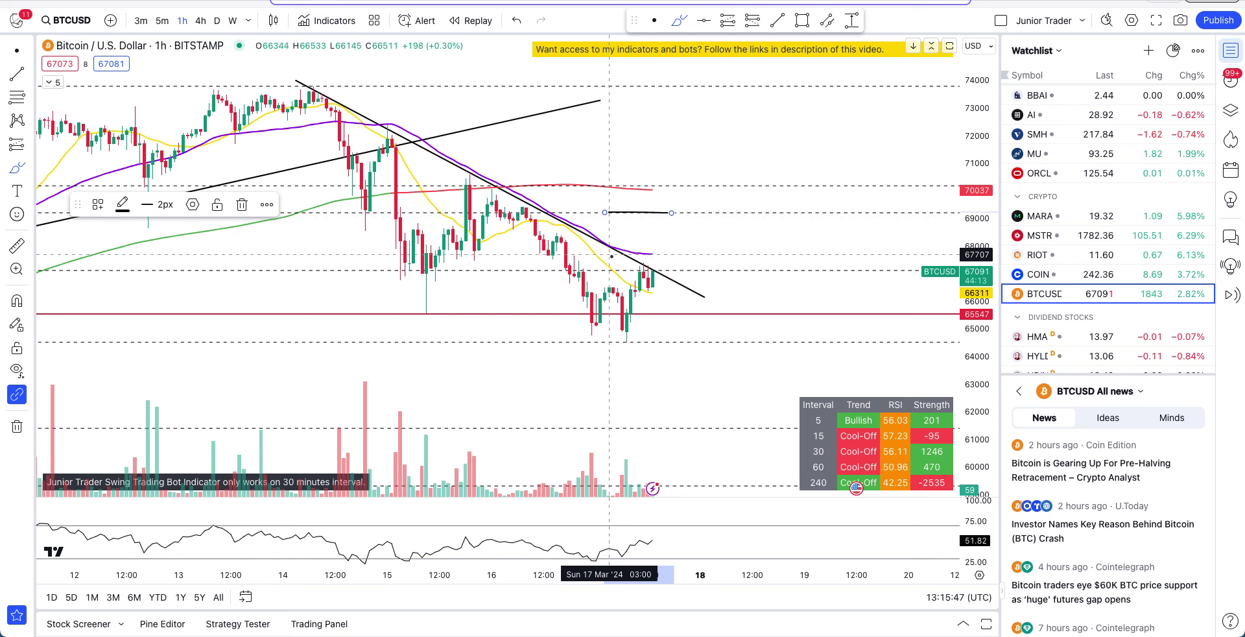
drag(657, 271, 657, 249)
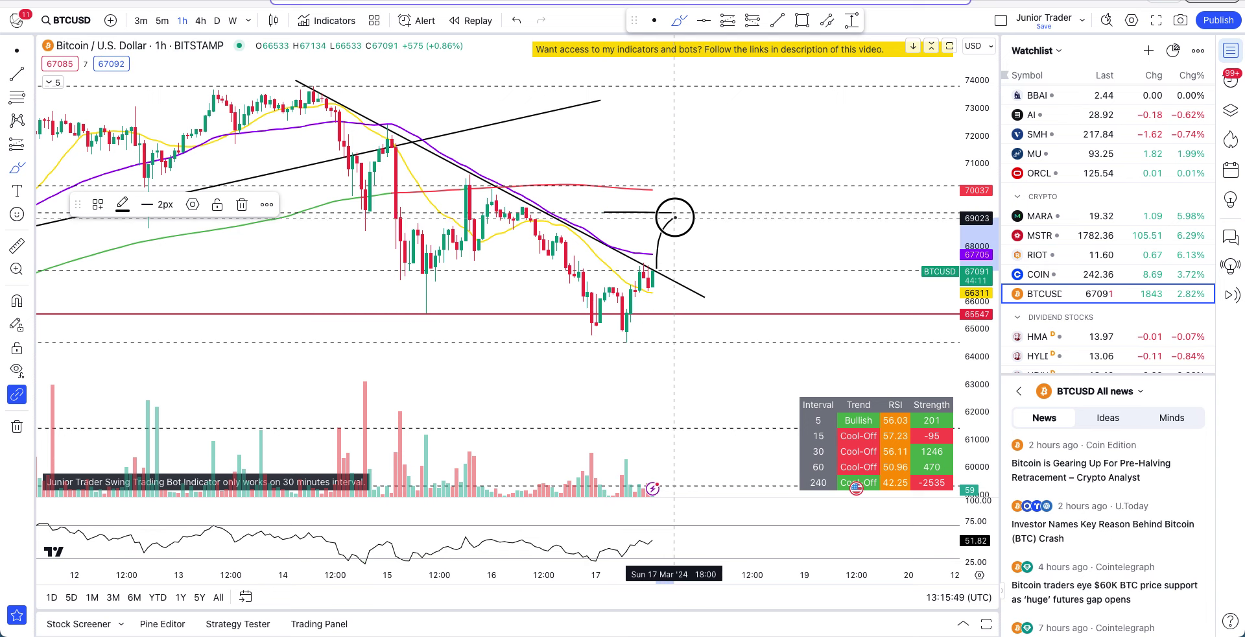
key(ctrl+z)
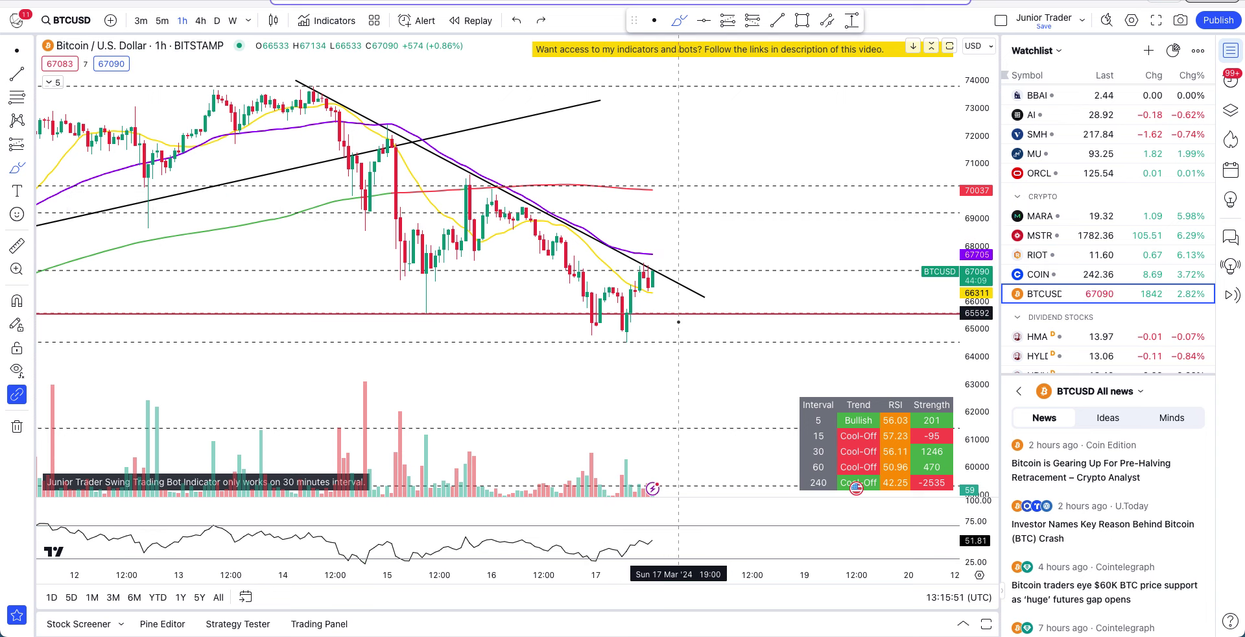
- Draw sideways brush strokes extending from the latest candles toward 18 March, and undo them
drag(650, 294, 770, 307)
drag(661, 284, 741, 283)
key(ctrl+z)
- Trace the descending price swings from 14 March to the latest rebound with one wavy brush stroke, and undo it
scroll(740, 283, down, 5)
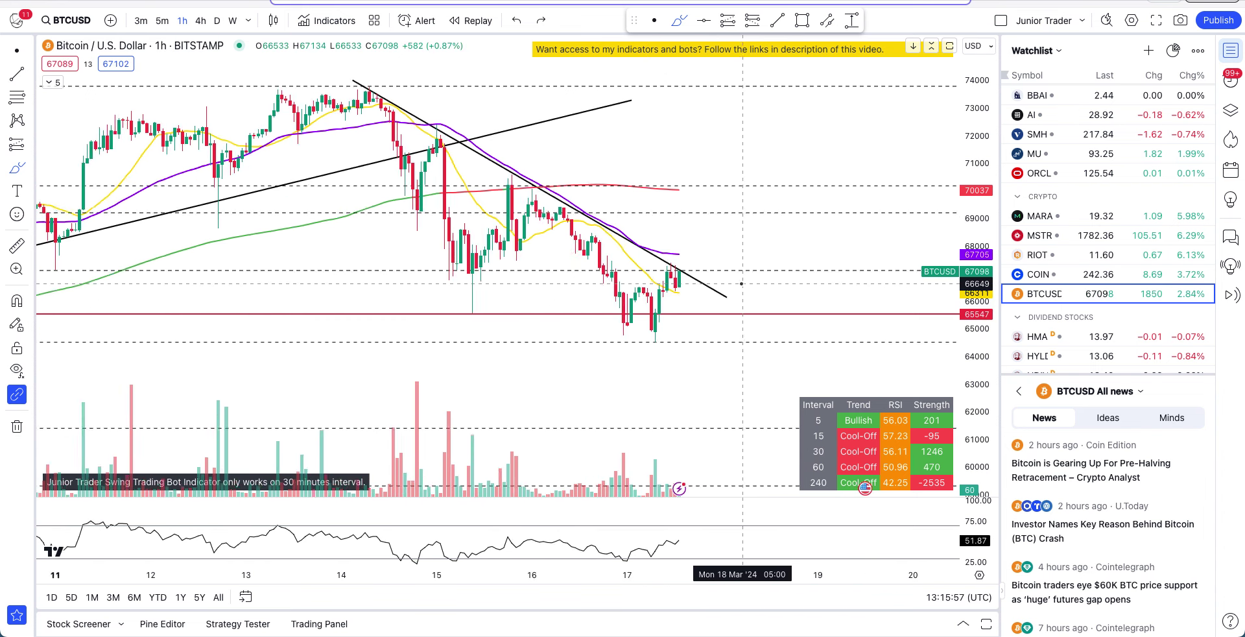
mouse_move(543, 104)
mouse_down()
mouse_move(600, 139)
mouse_move(616, 267)
mouse_move(776, 291)
mouse_move(794, 254)
mouse_move(803, 261)
mouse_up()
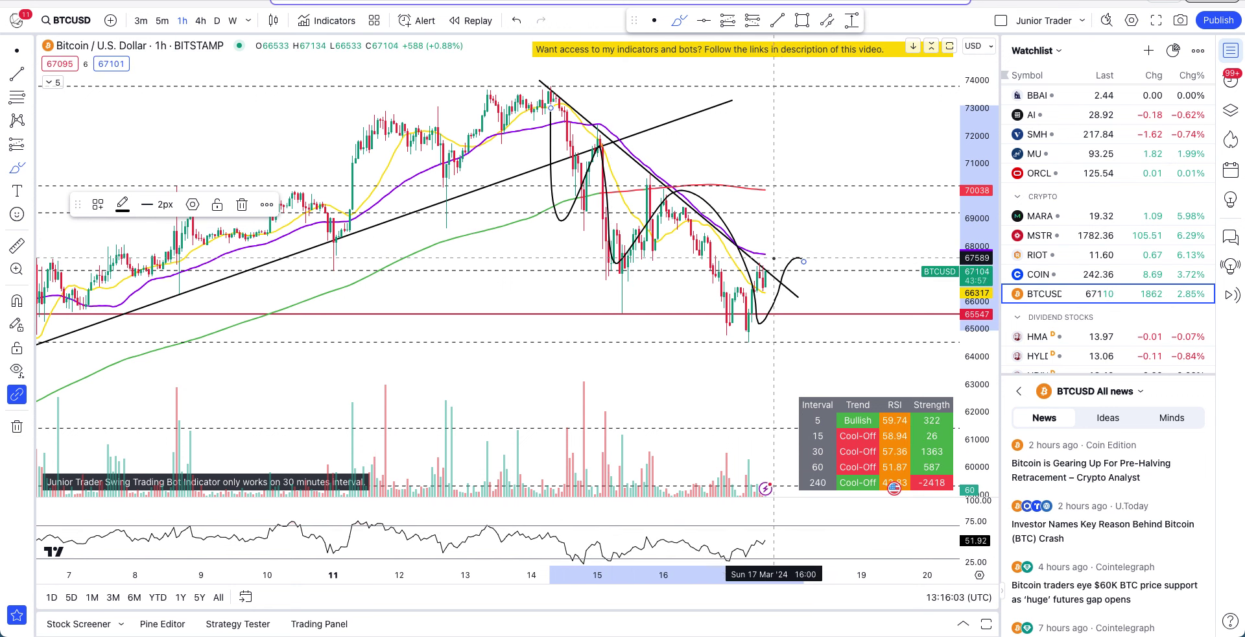
key(ctrl+z)
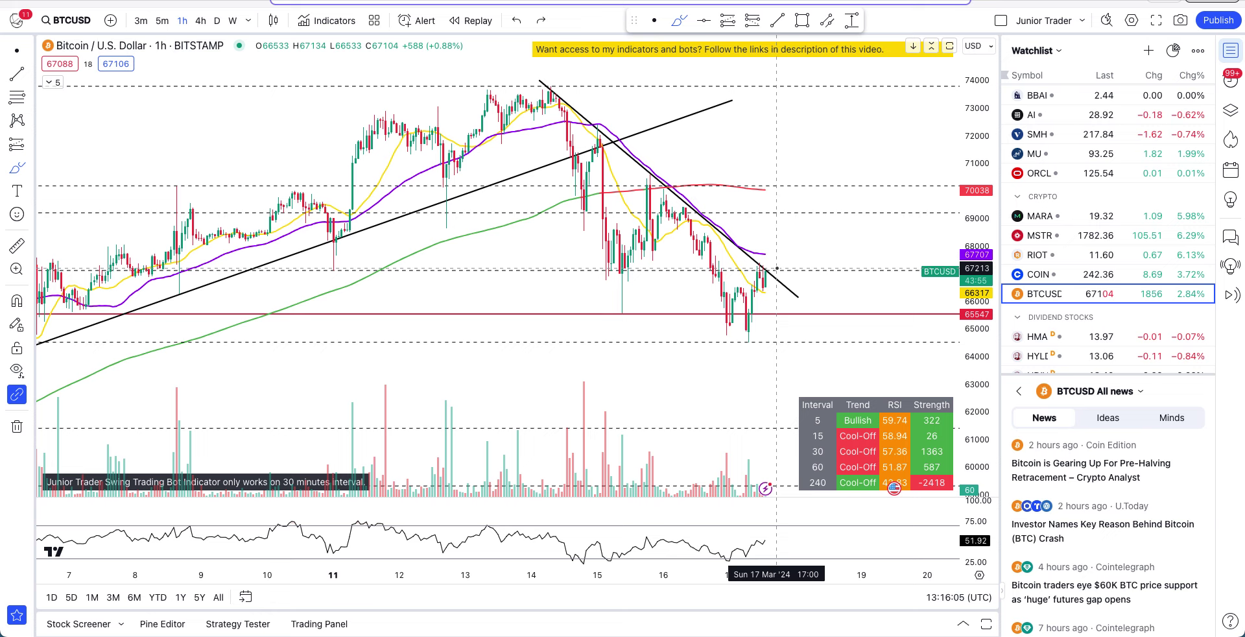
- Draw a projected path from the latest candle, dipping slightly and rising to about 69399, and undo it
scroll(777, 268, up, 4)
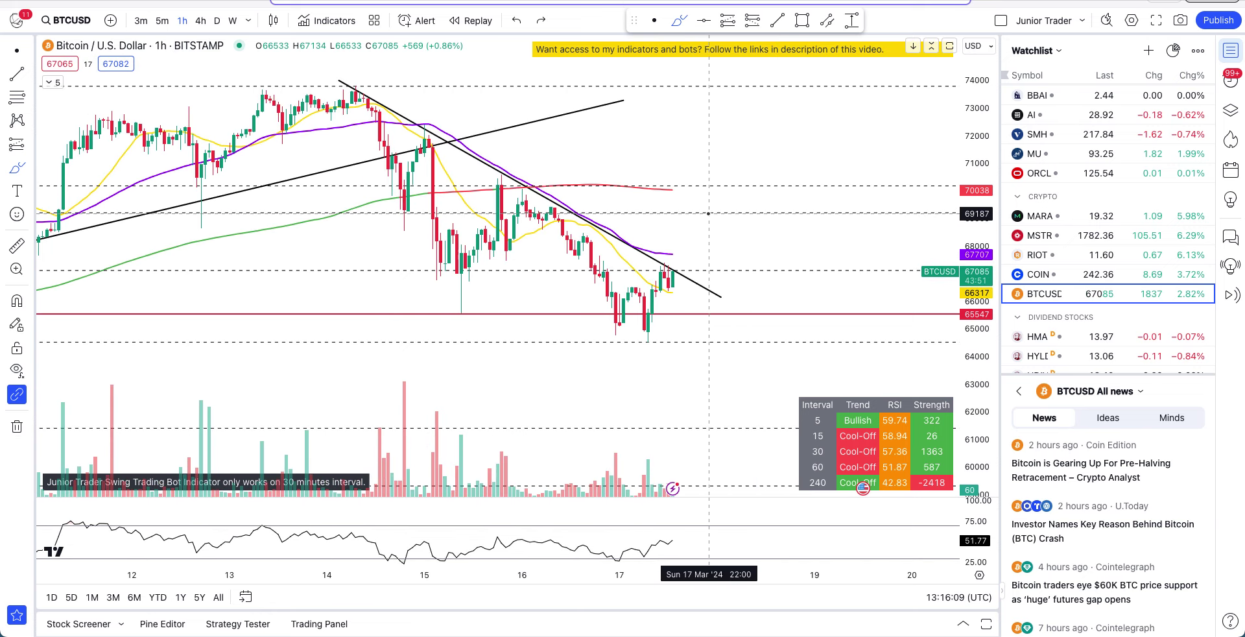
scroll(709, 213, down, 4)
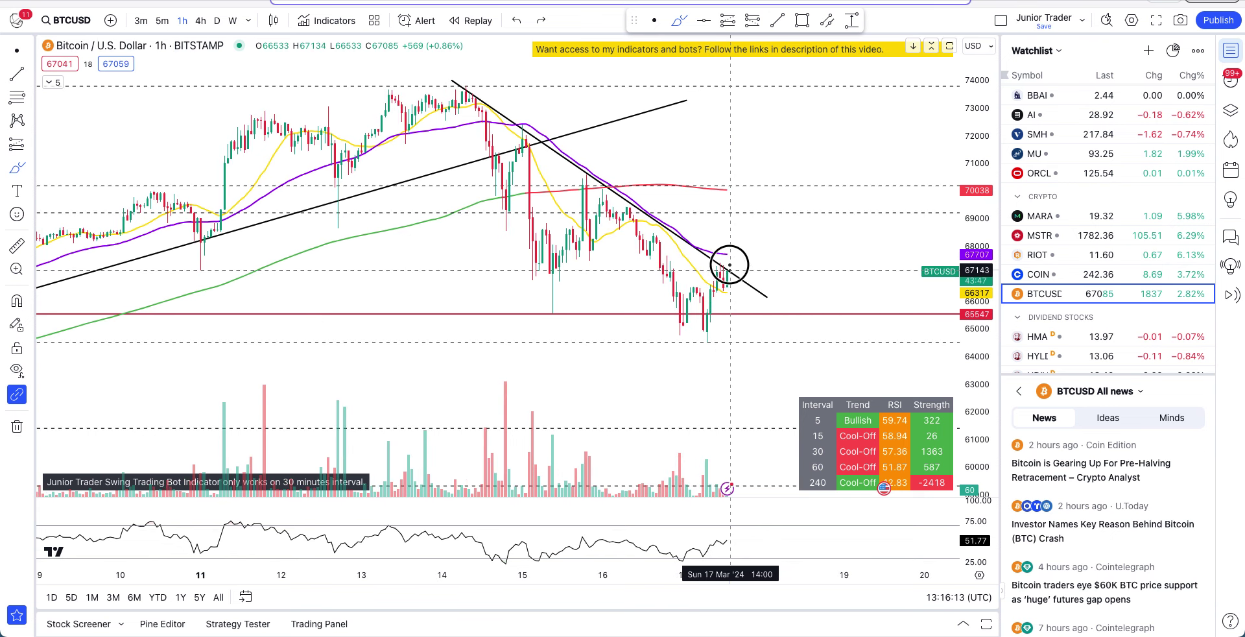
mouse_move(729, 265)
mouse_down()
mouse_move(746, 268)
mouse_move(778, 207)
mouse_up()
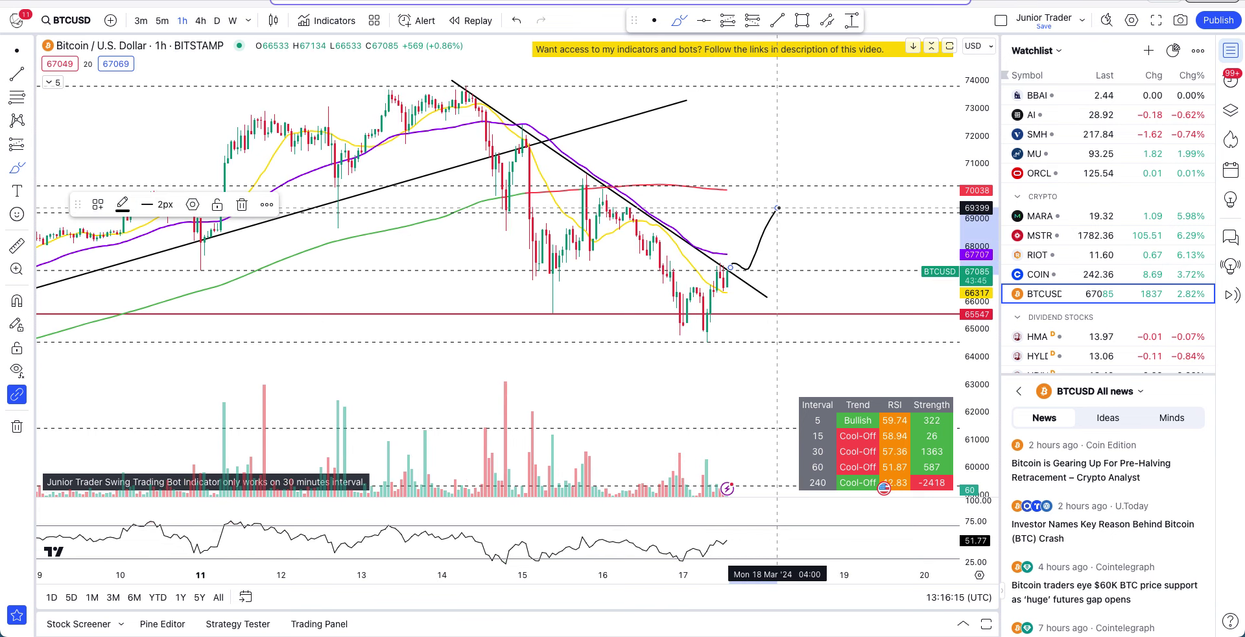
key(ctrl+z)
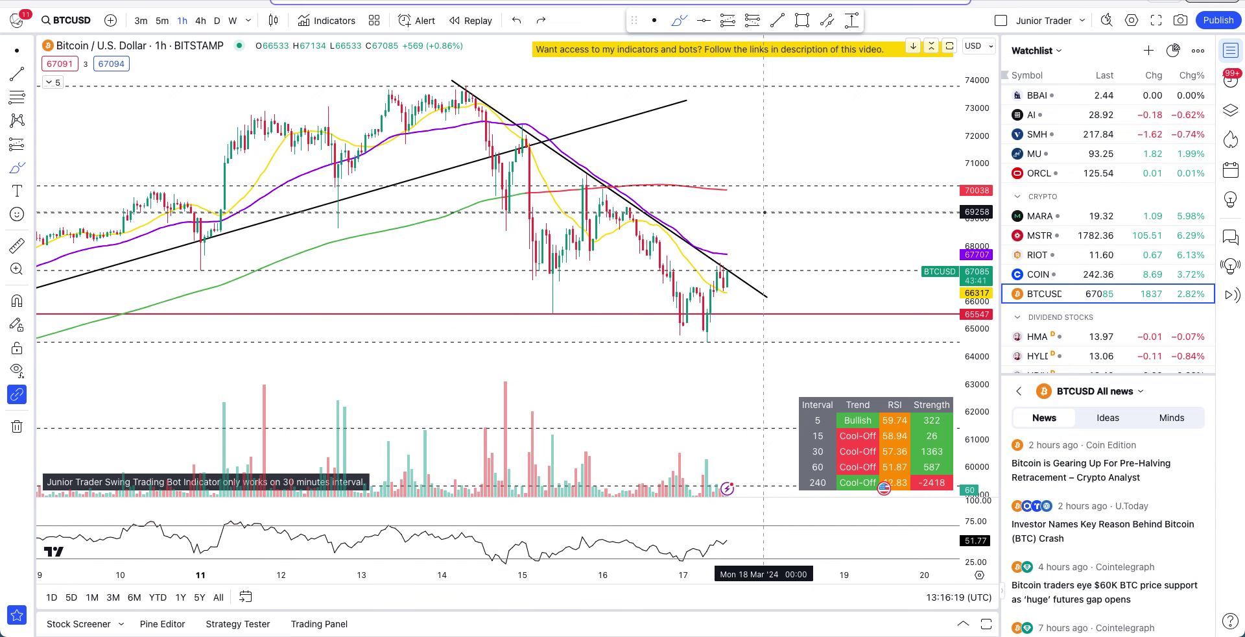
scroll(745, 234, up, 3)
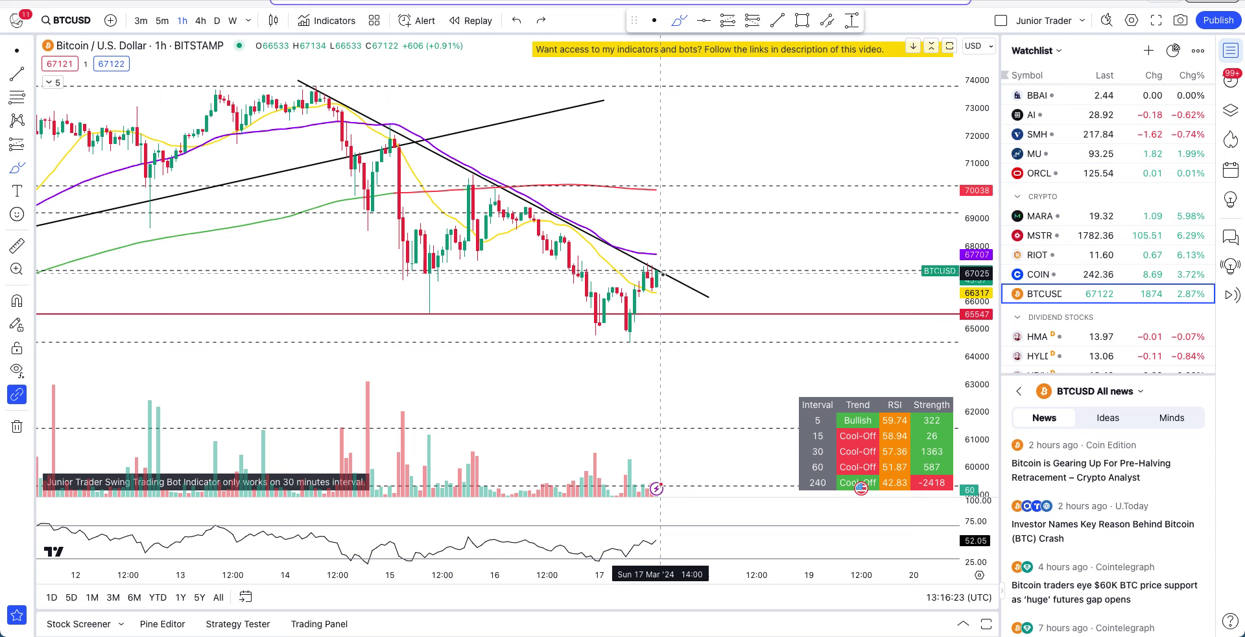
- Draw a short falling brush stroke beside the latest candle and a circle around the latest candles at the descending trend line, and undo both
drag(666, 278, 694, 310)
key(ctrl+z)
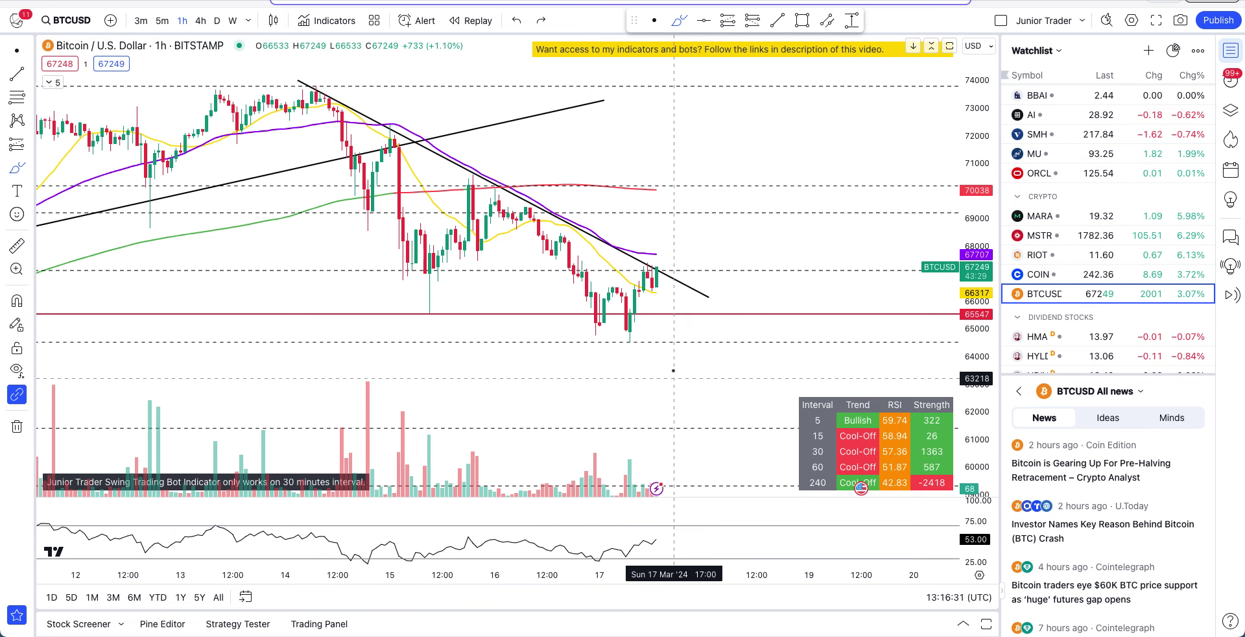
scroll(540, 262, up, 3)
mouse_move(540, 262)
mouse_down()
mouse_move(544, 275)
mouse_move(540, 254)
mouse_up()
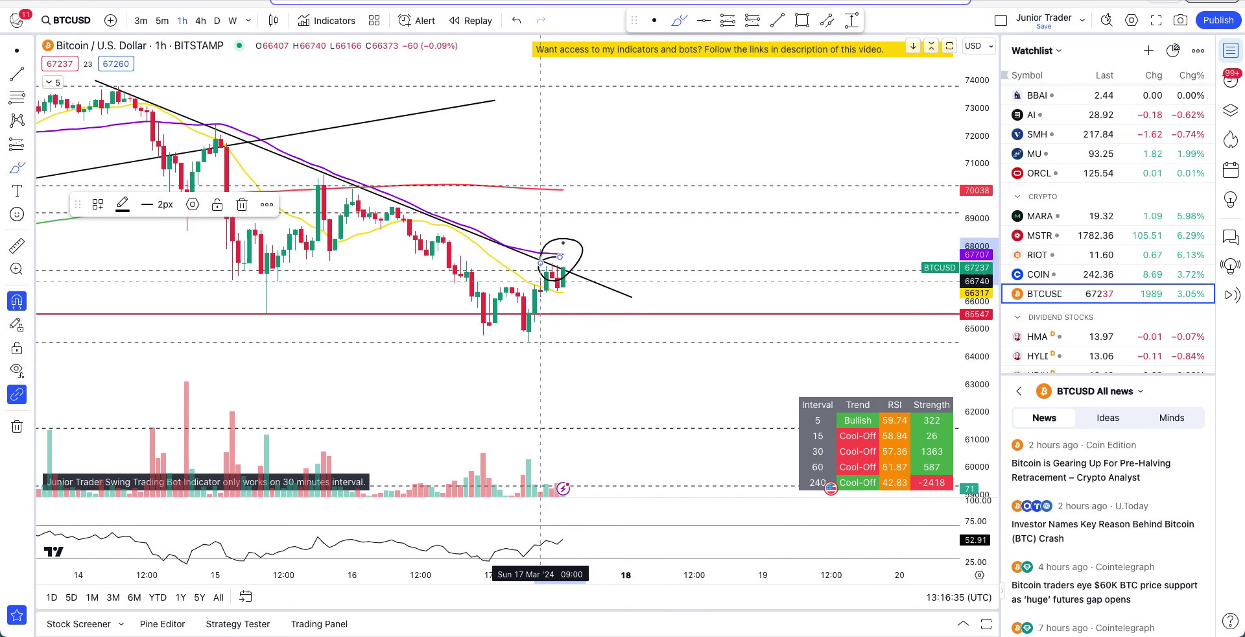
key(super+z)
- Draw a short horizontal brush stroke ahead of the latest candle along the dashed level near 67123, and undo it
drag(986, 312, 986, 274)
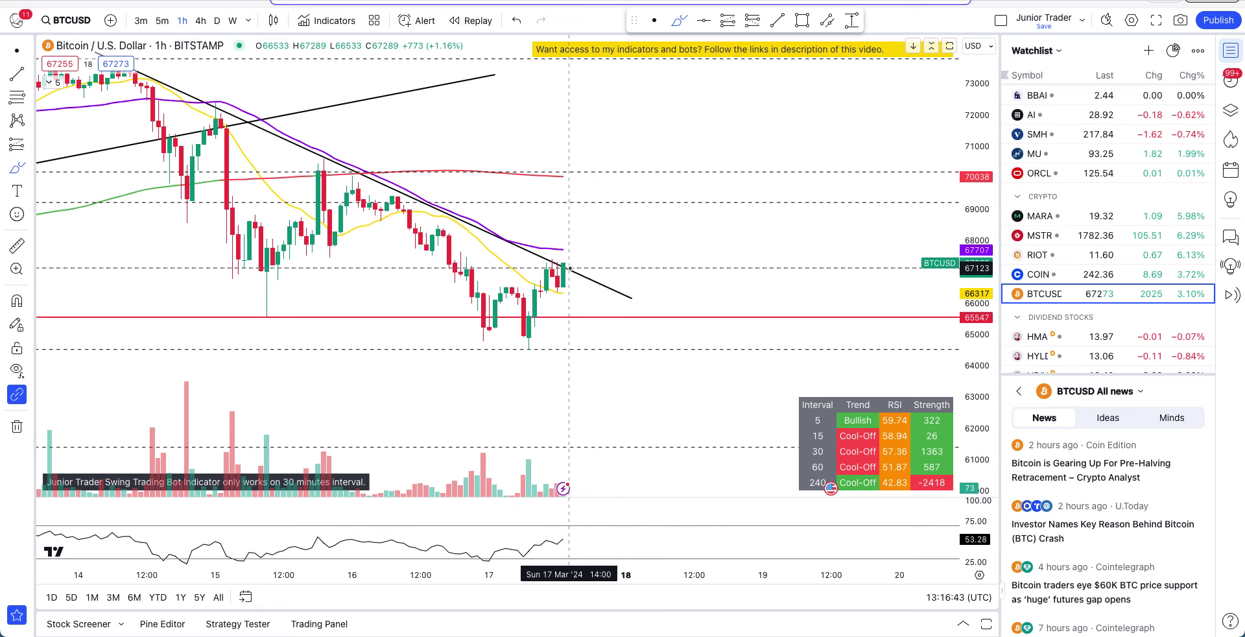
drag(599, 268, 640, 267)
key(ctrl+z)
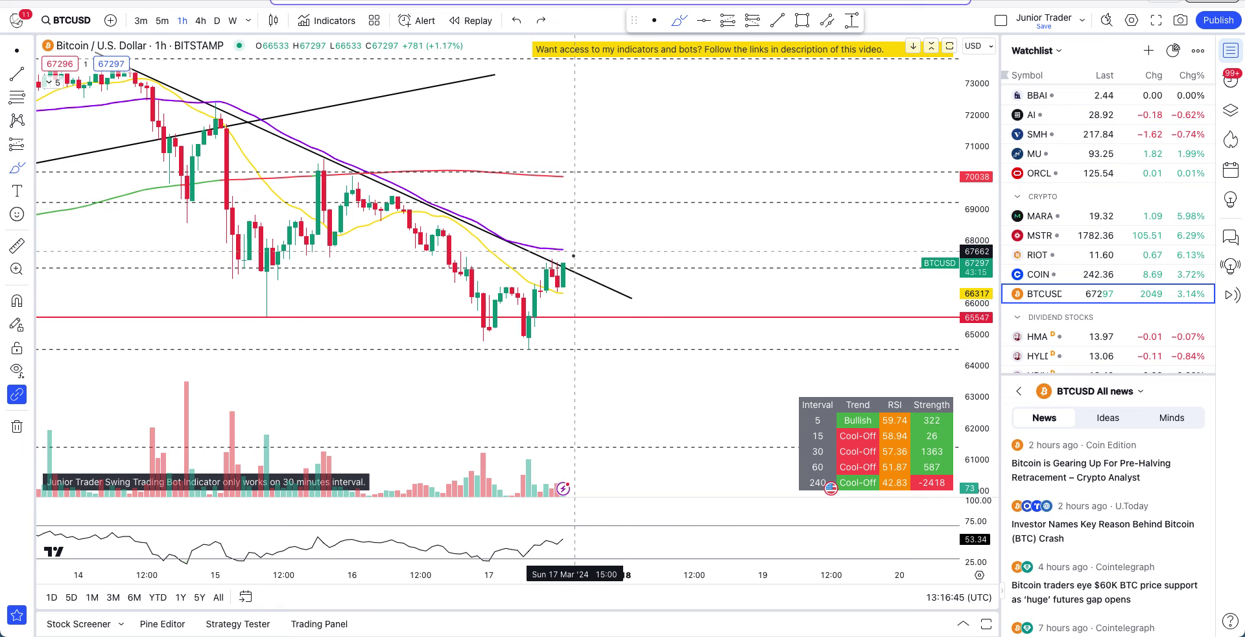
- Draw a wavy projected path beyond the latest candle that rises into 18 March and falls to about 64702, and undo it
scroll(681, 253, down, 5)
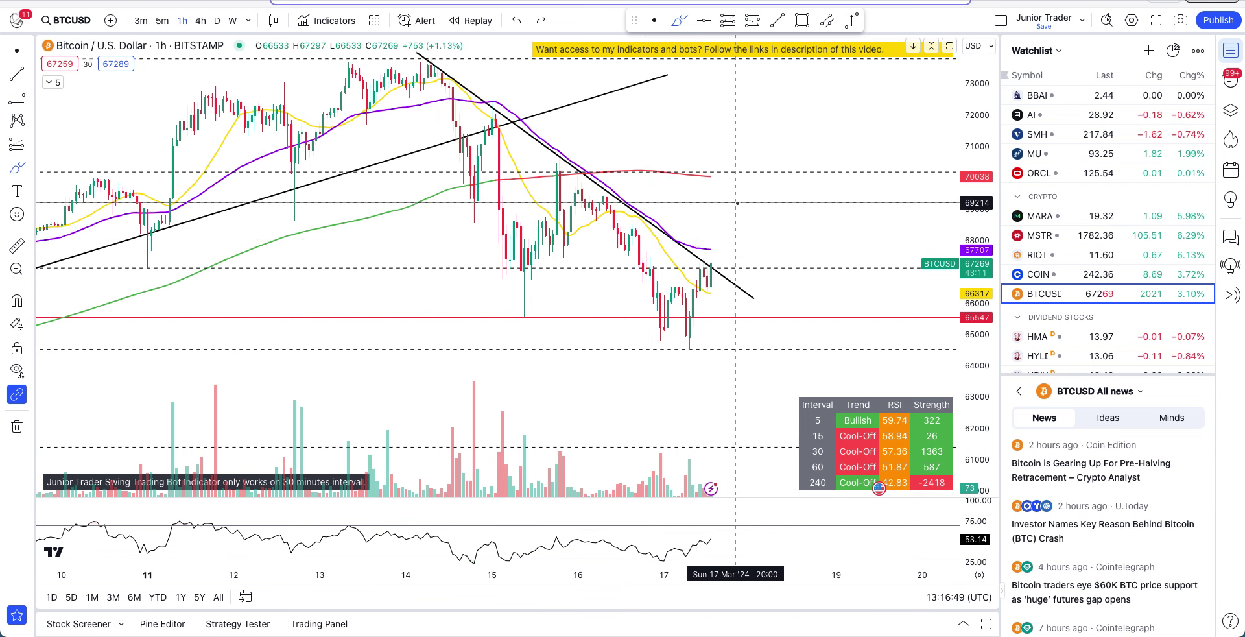
scroll(735, 203, up, 3)
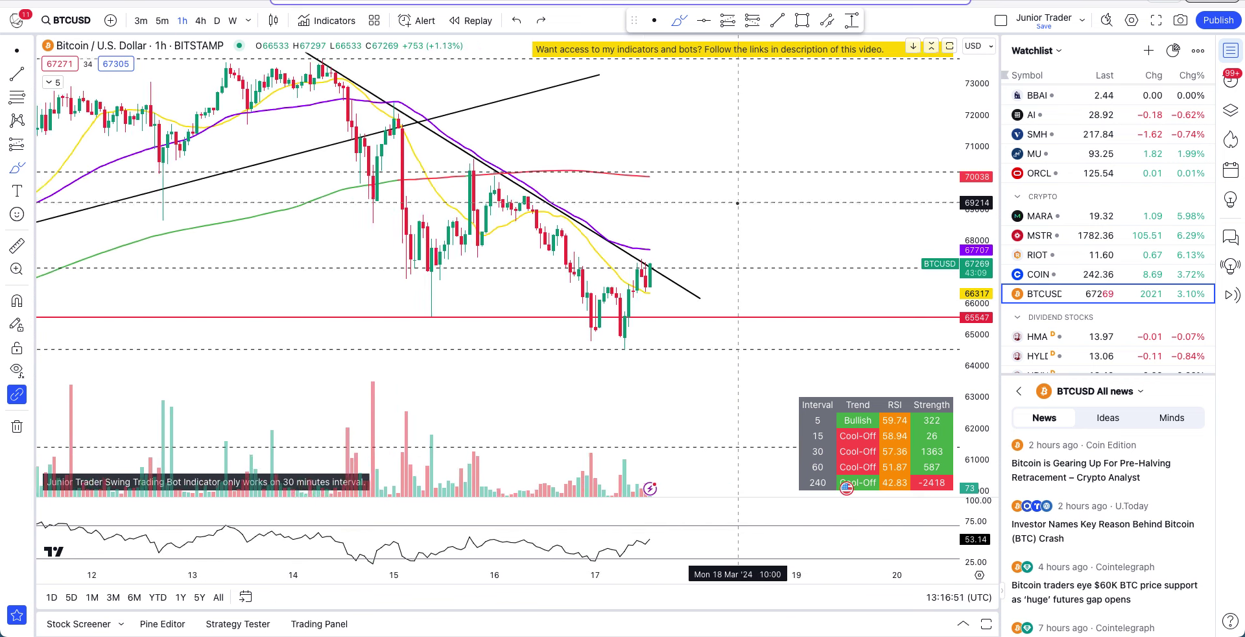
mouse_move(655, 245)
mouse_down()
mouse_move(667, 276)
mouse_move(717, 227)
mouse_move(741, 344)
mouse_up()
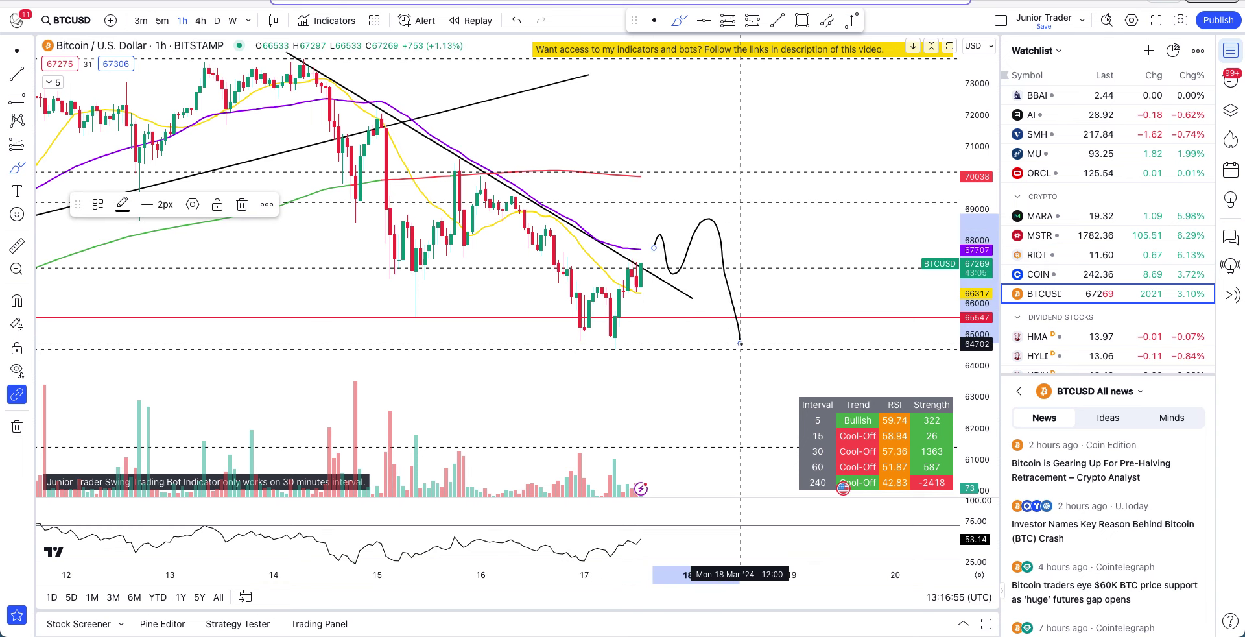
key(ctrl+z)
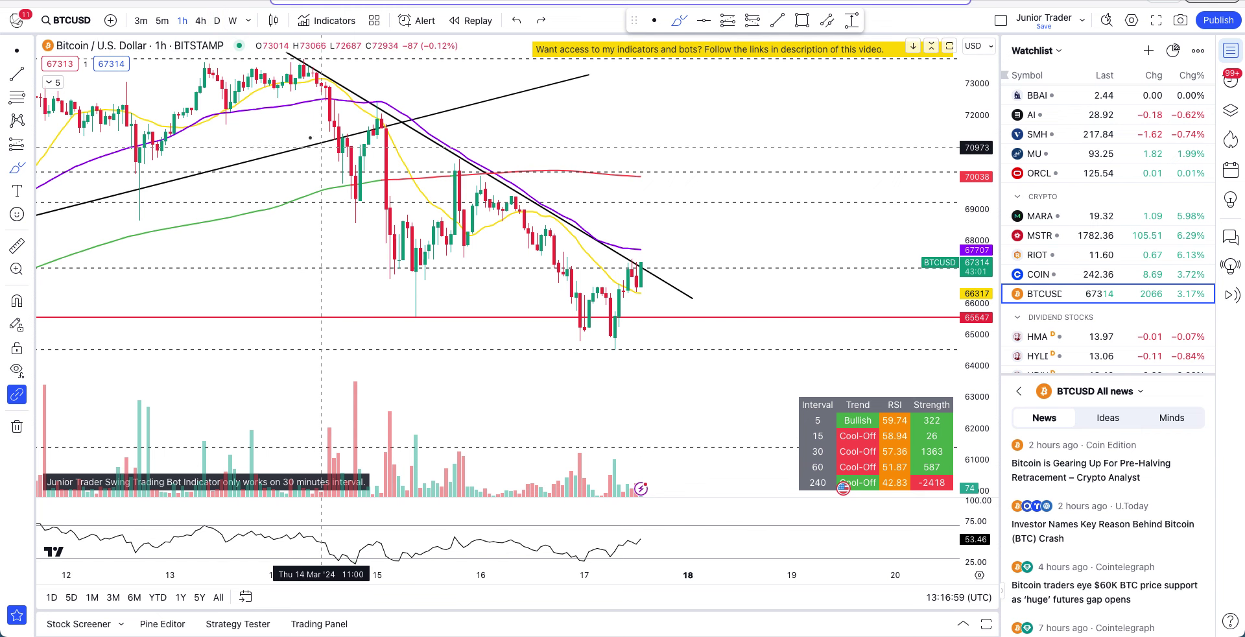
- Open the 1-hour Coinbase (COIN) chart from the watchlist
scroll(791, 280, down, 3)
drag(991, 184, 991, 220)
scroll(671, 389, down, 1)
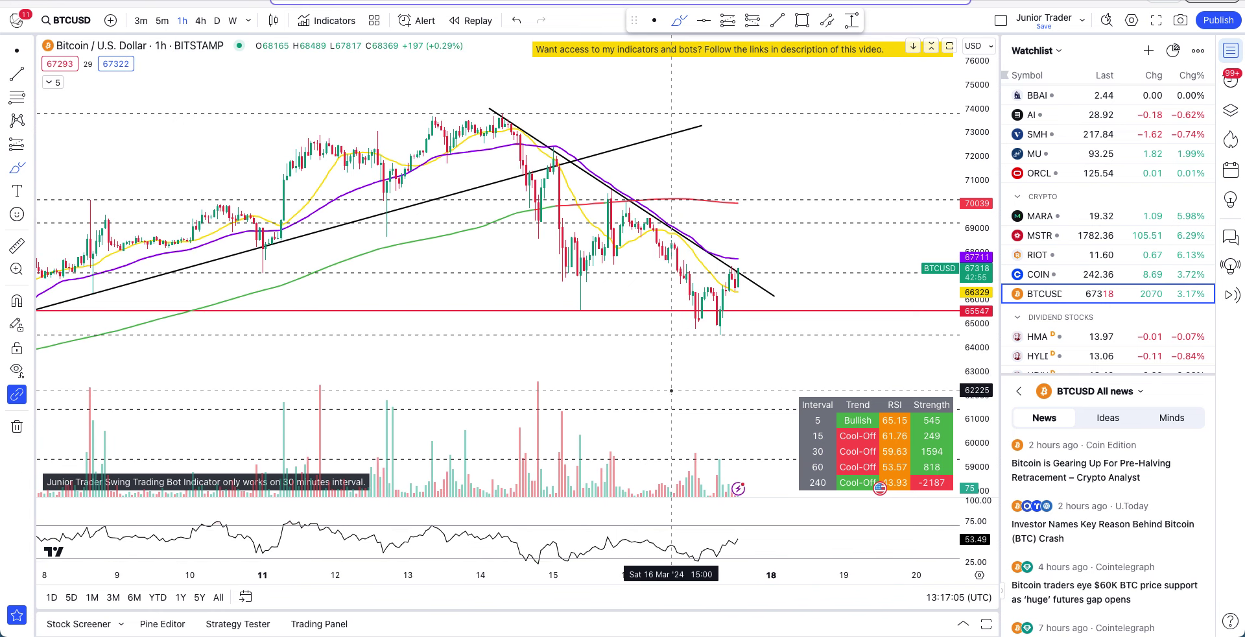
click(1064, 273)
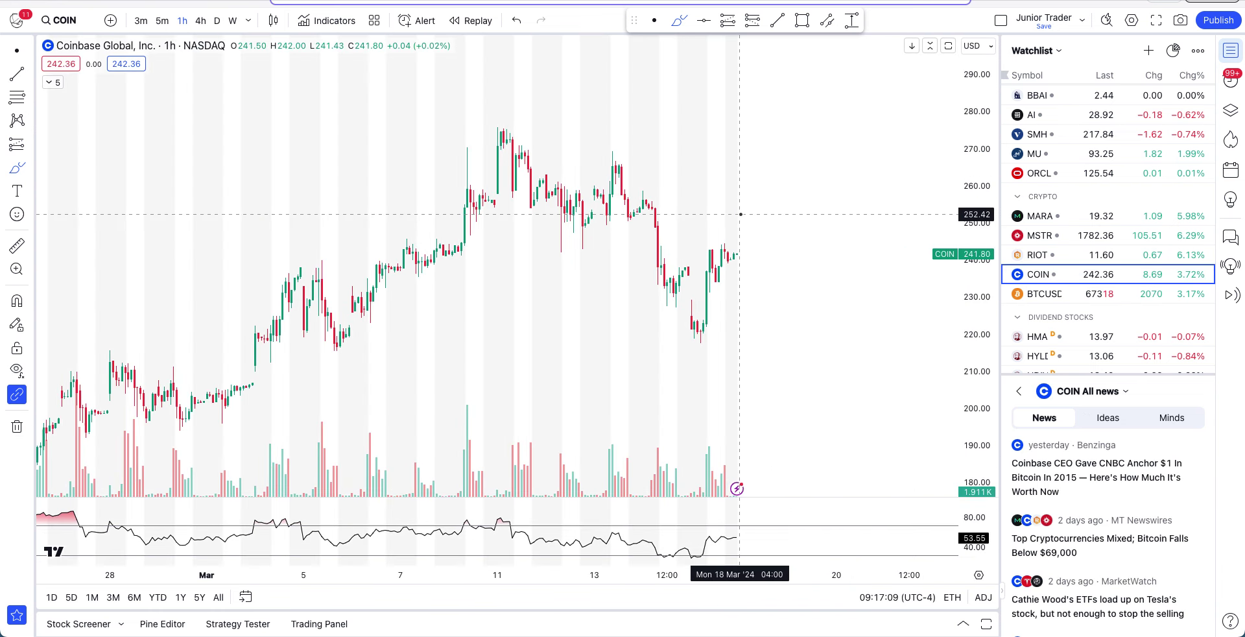
scroll(393, 95, up, 3)
scroll(394, 95, down, 3)
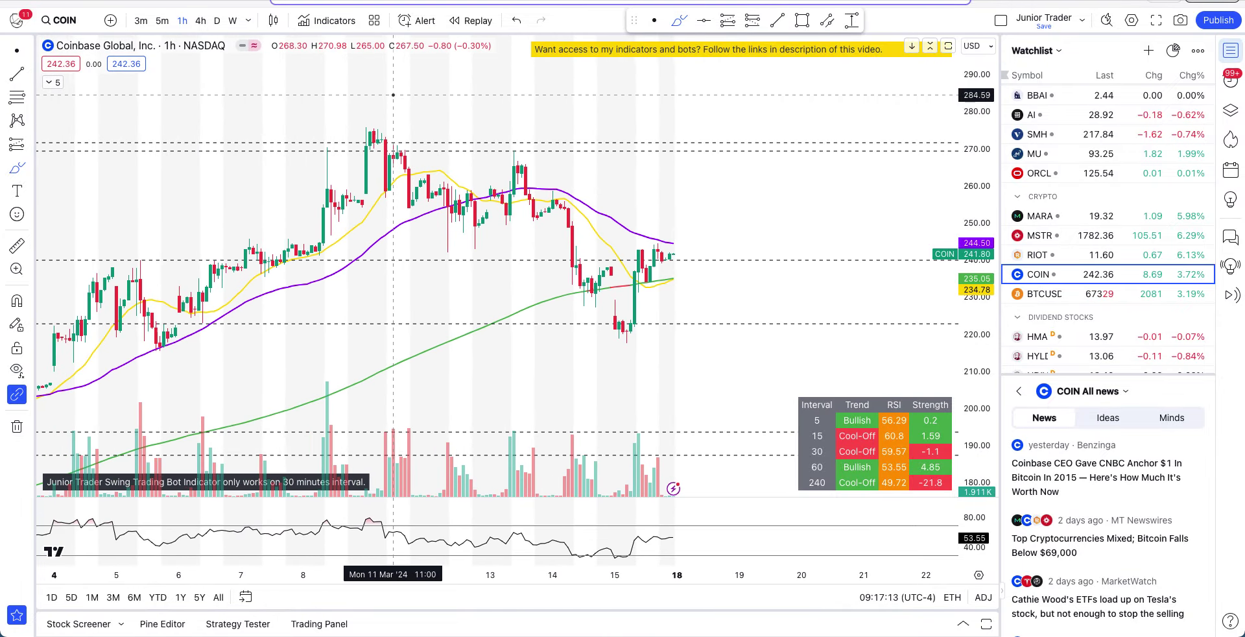
- Enable Display Intraday Levels in the Junior Trader Universal Indicator settings for the COIN chart
click(52, 83)
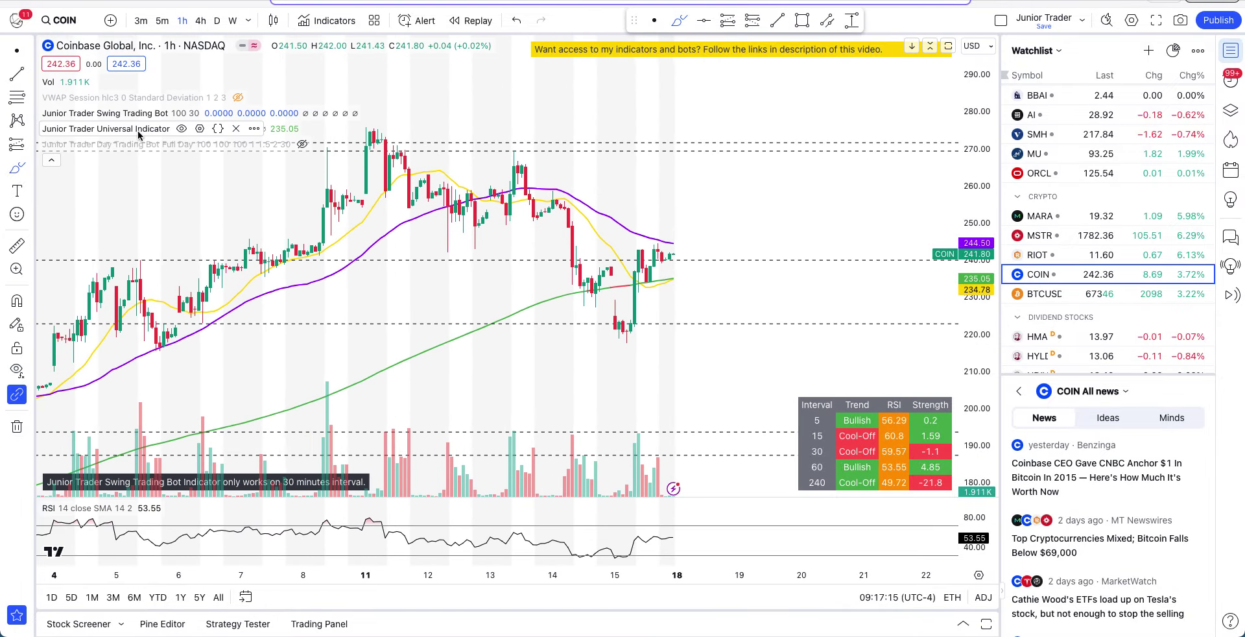
click(199, 129)
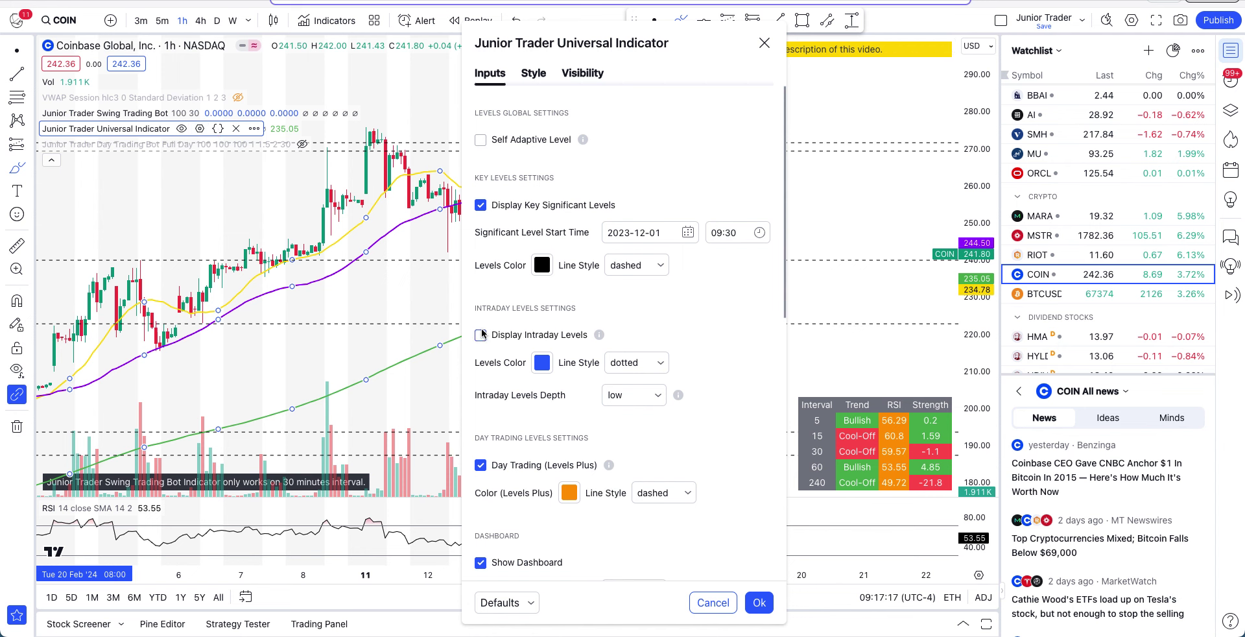
click(760, 603)
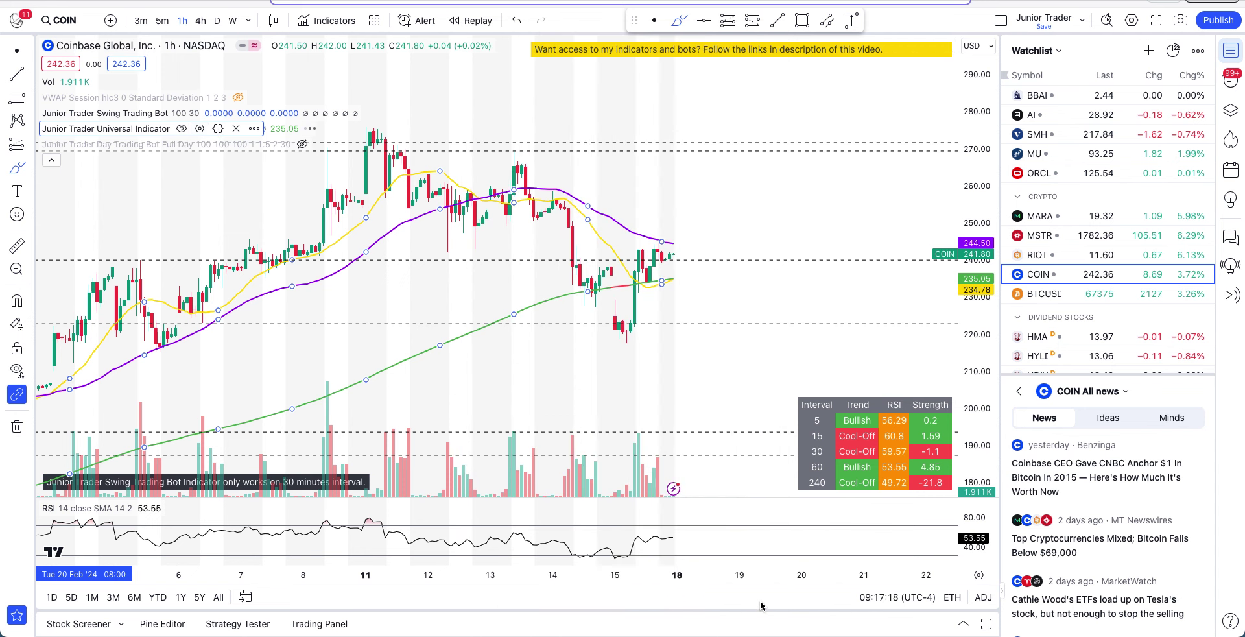
click(52, 160)
scroll(303, 189, down, 2)
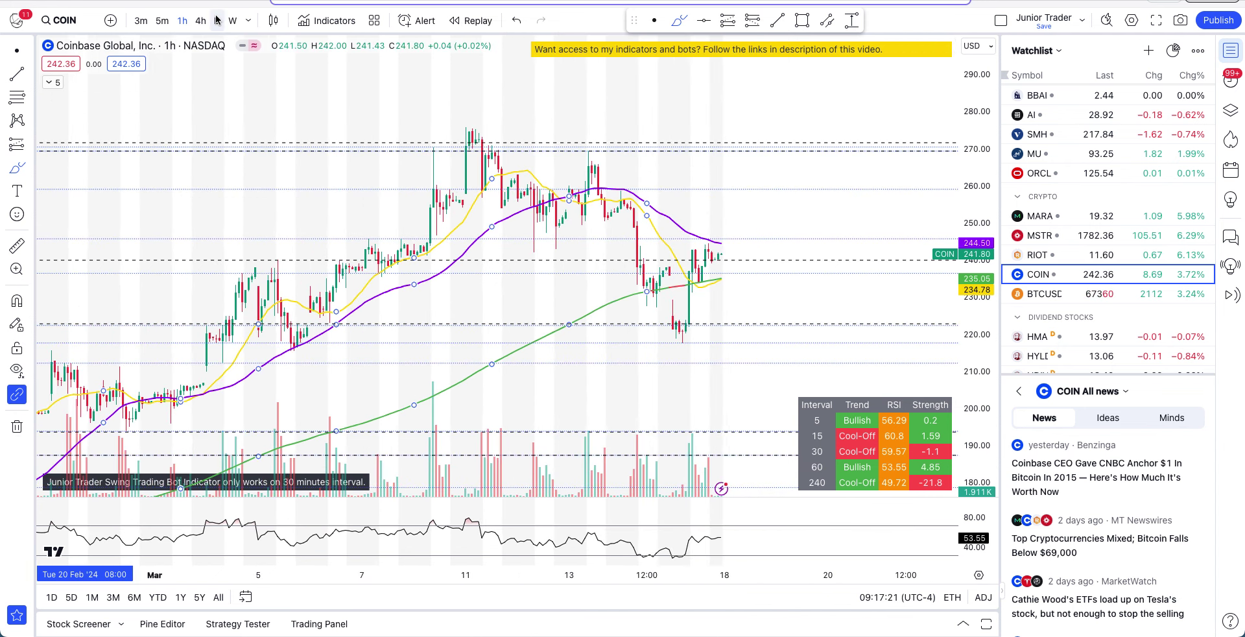
- Switch the COIN chart to the daily timeframe, draw a short vertical brush stroke above the March candles, and undo that stroke
click(217, 20)
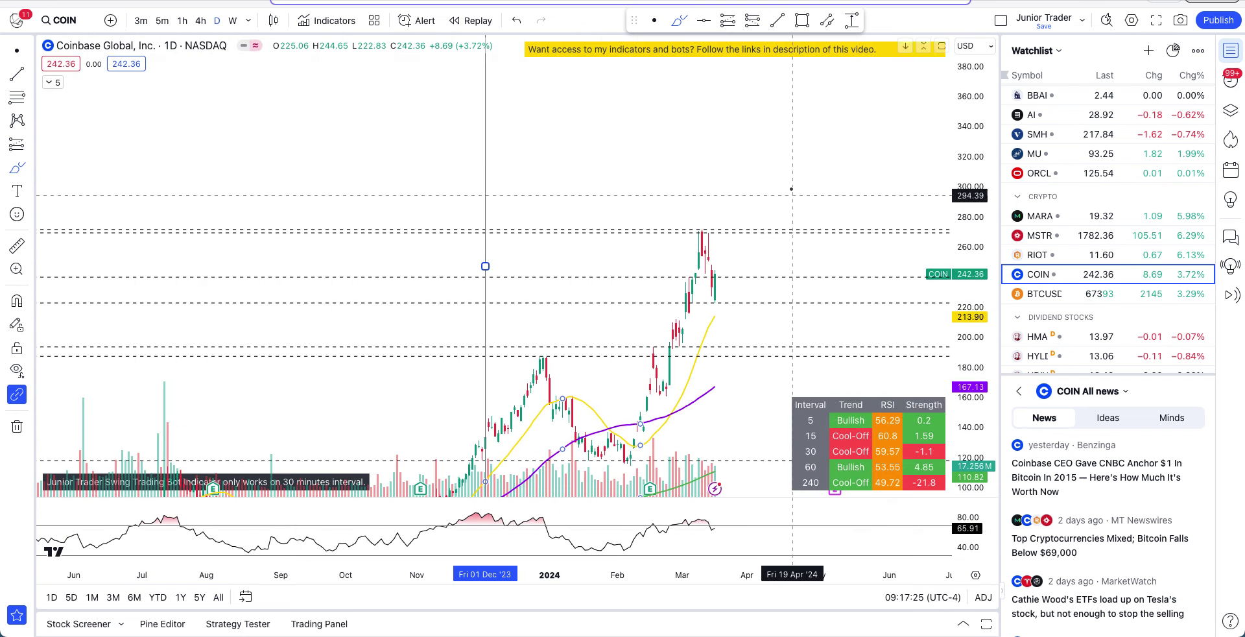
scroll(707, 194, up, 4)
drag(542, 176, 532, 107)
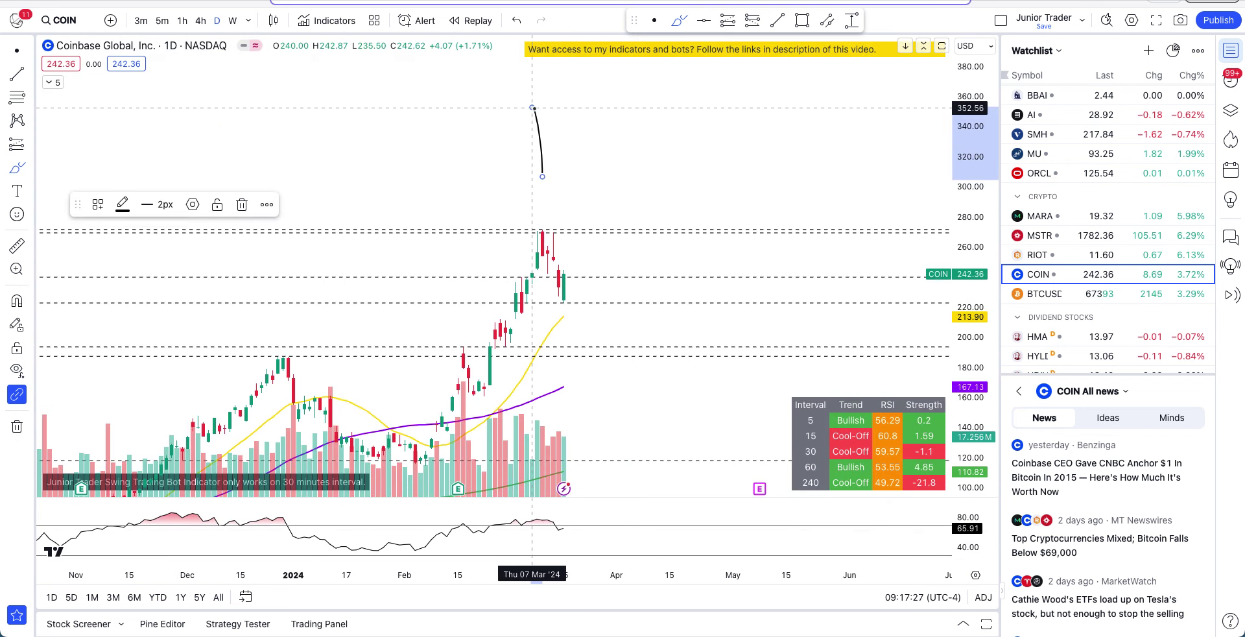
key(ctrl+z)
- Examine COIN's daily price history back to 2021 and compare the earlier highs with the recent rally
scroll(551, 194, down, 5)
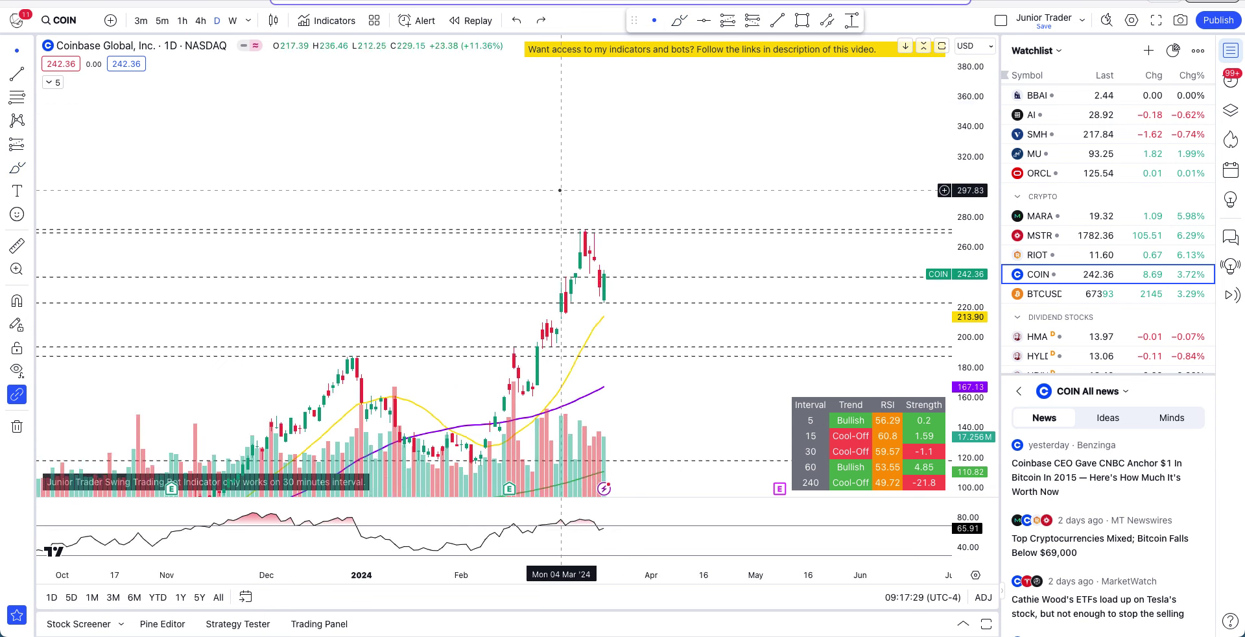
drag(979, 116, 978, 355)
scroll(789, 350, down, 5)
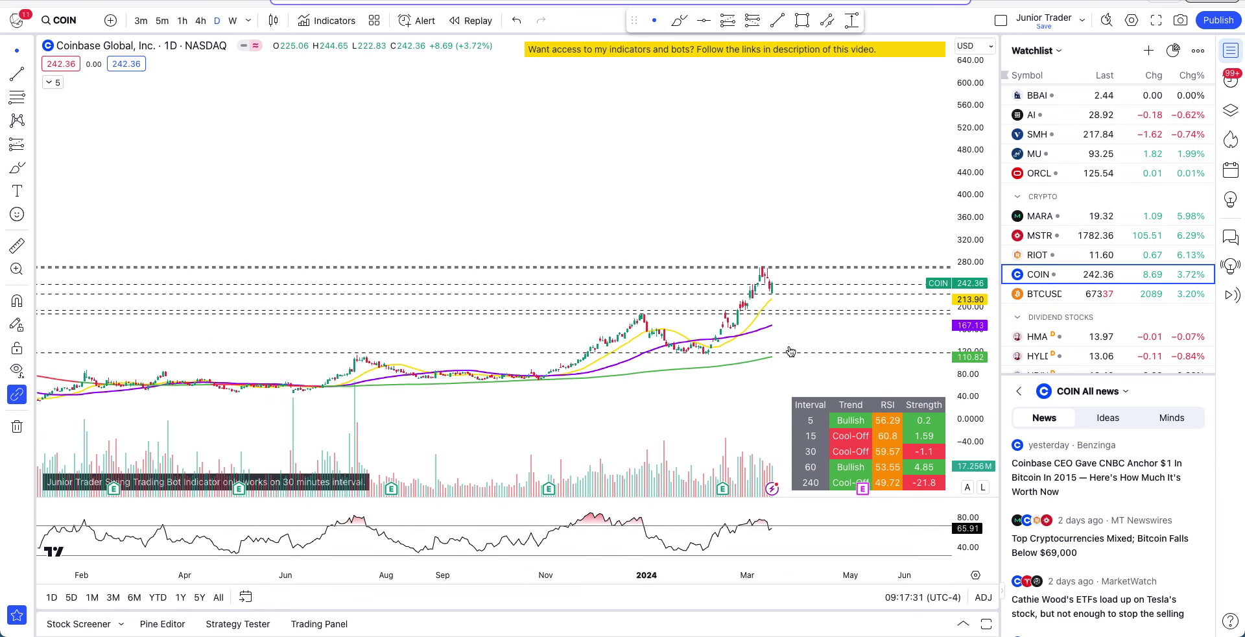
scroll(659, 304, down, 5)
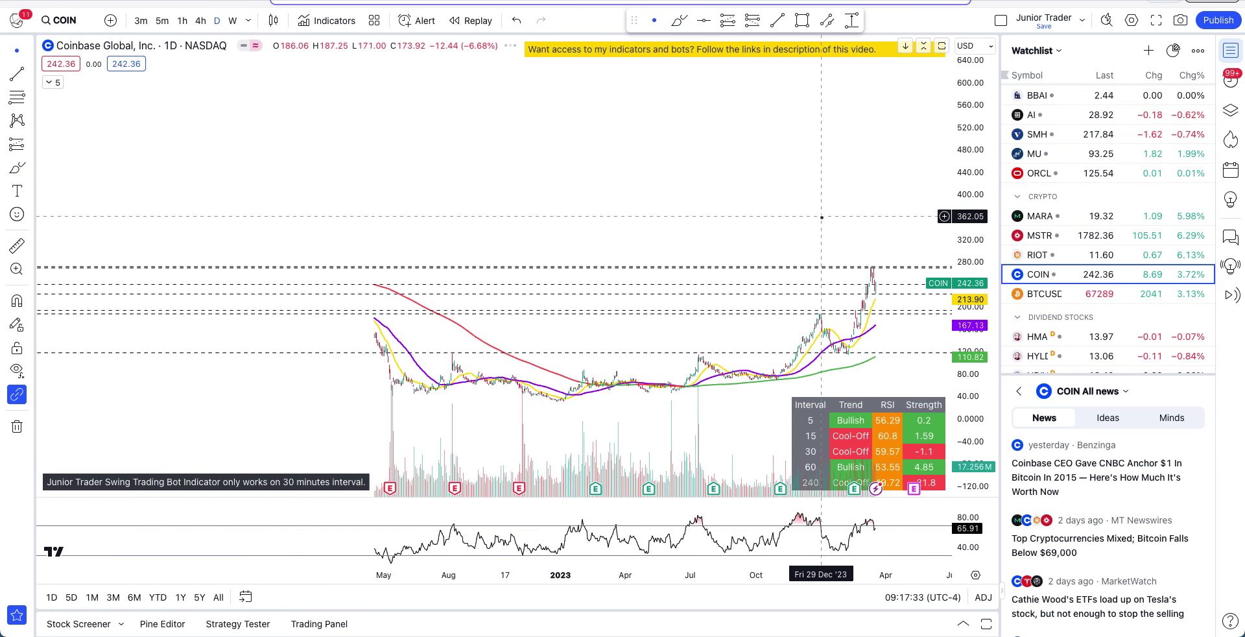
drag(677, 176, 636, 170)
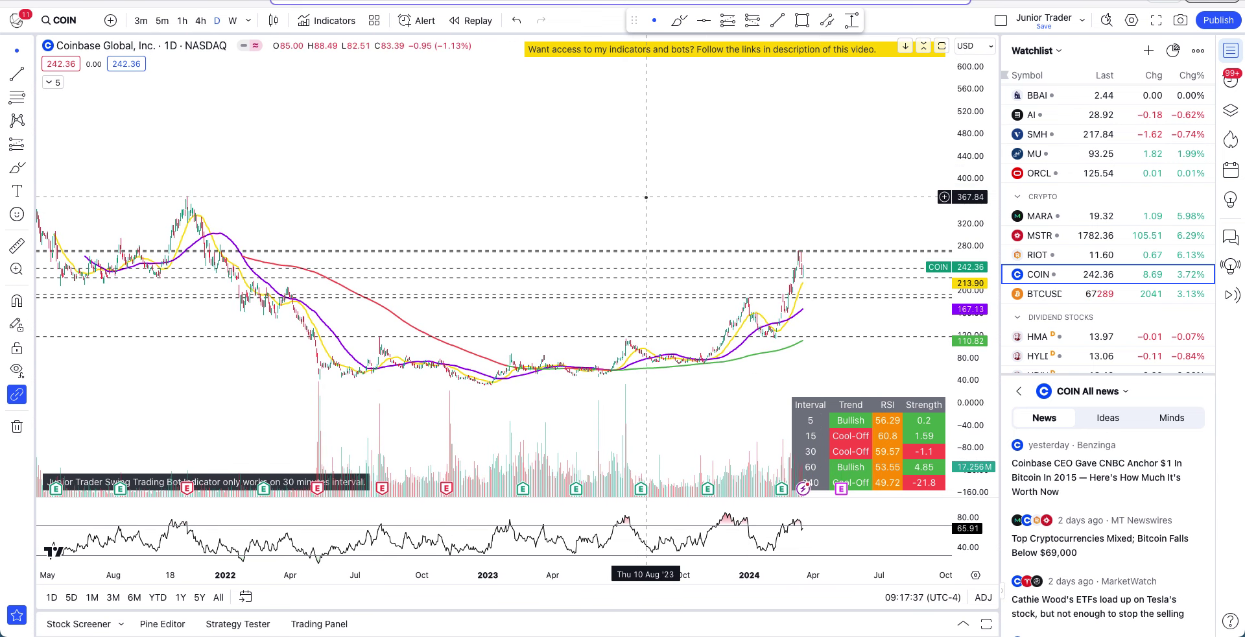
scroll(646, 196, up, 5)
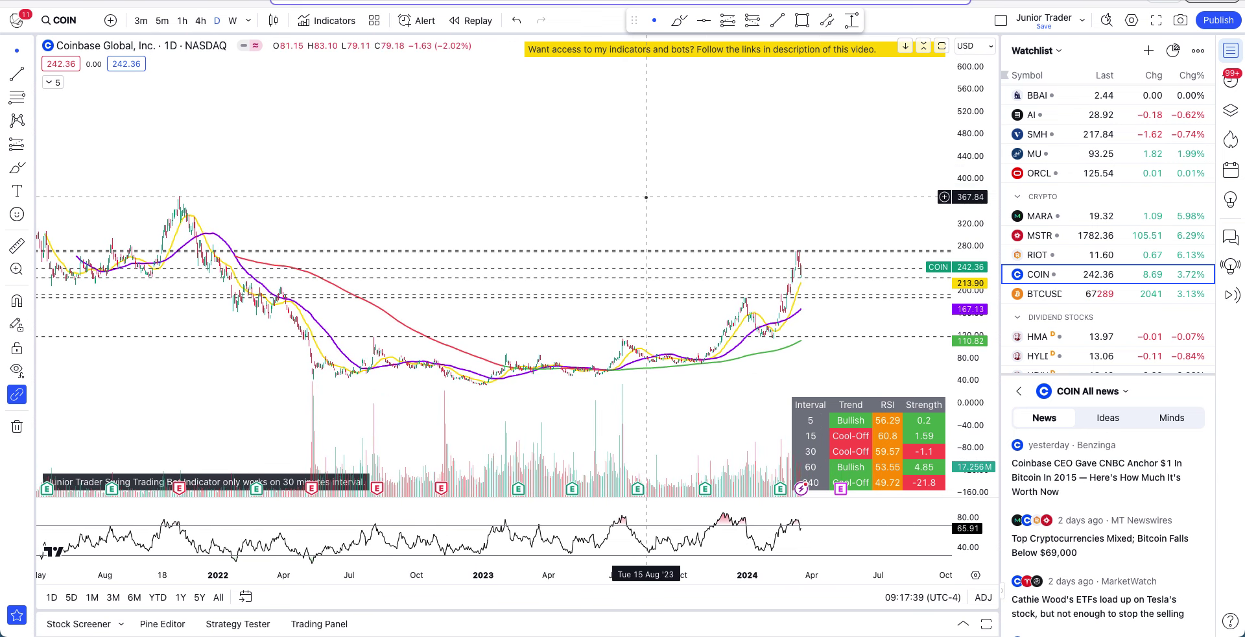
scroll(646, 196, up, 3)
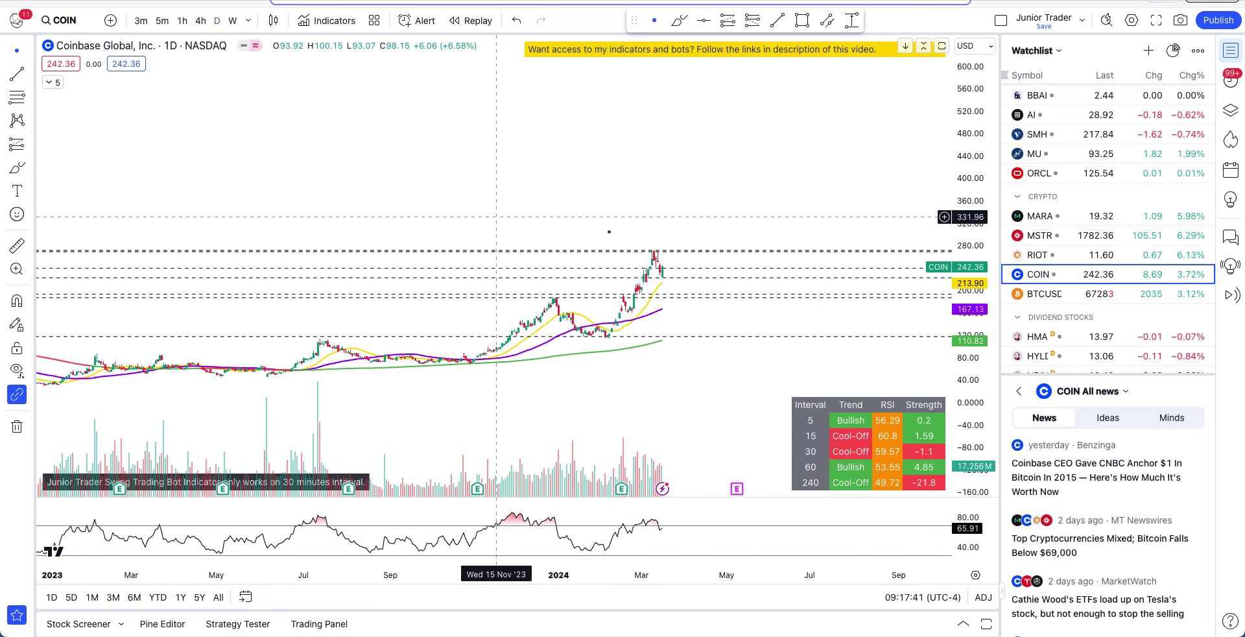
drag(982, 391, 984, 178)
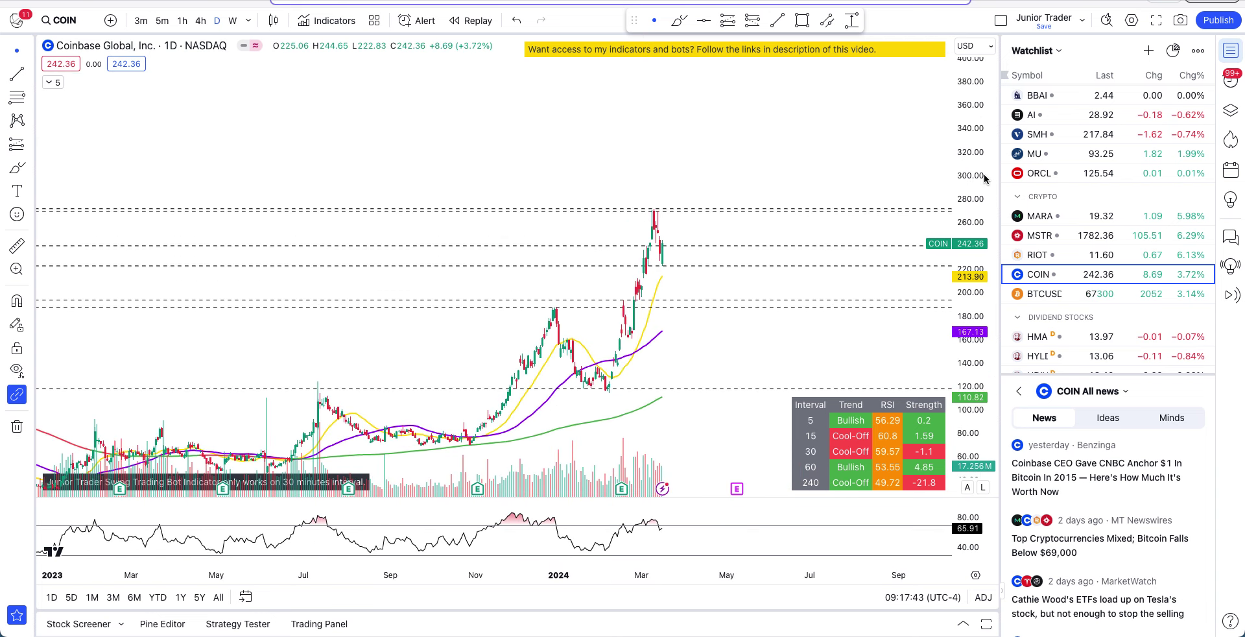
- Review the key level and intraday level inputs of the Junior Trader Universal Indicator and close the settings without changes
click(50, 83)
click(200, 128)
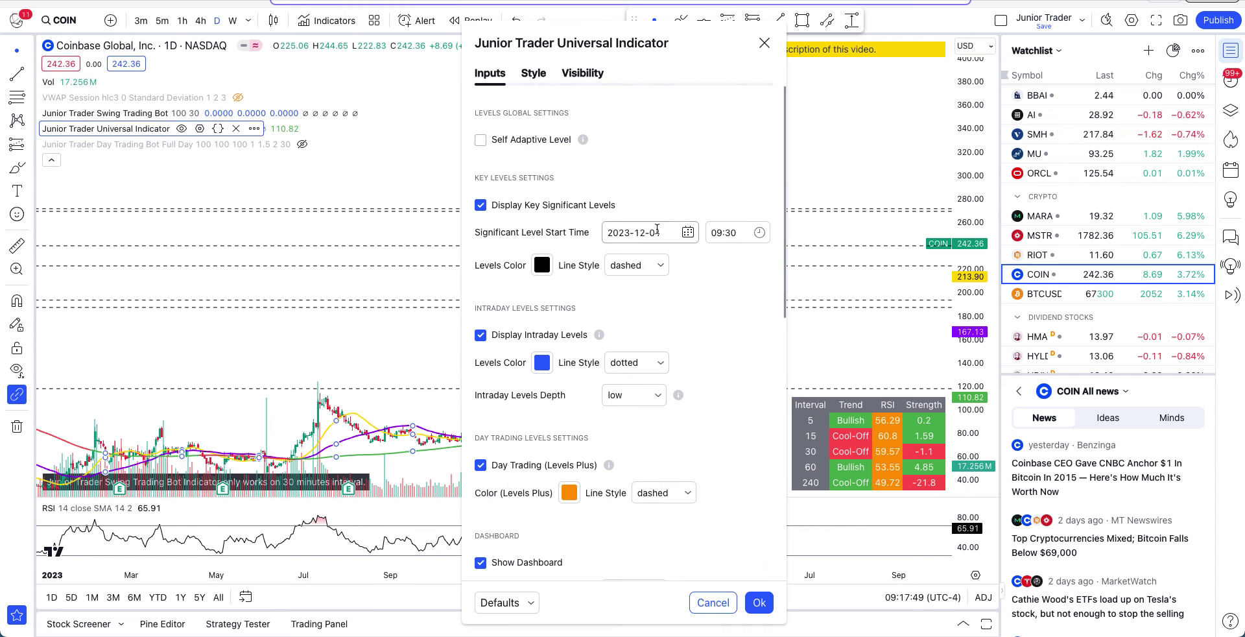
click(762, 45)
scroll(788, 221, up, 2)
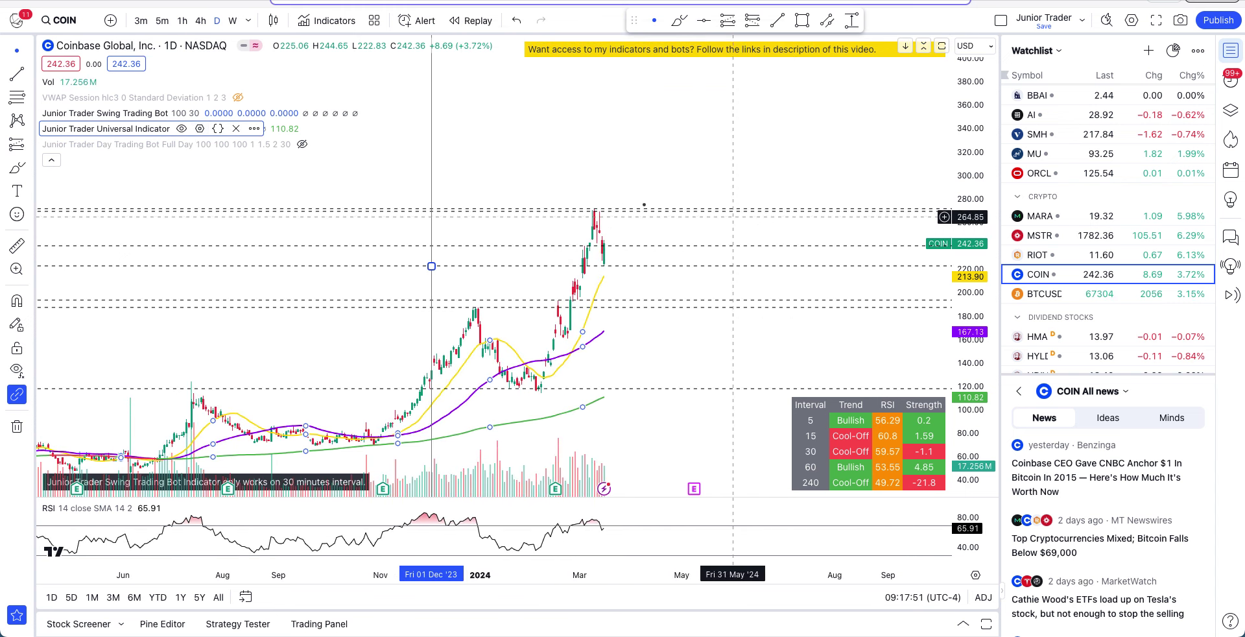
click(557, 188)
scroll(728, 174, up, 5)
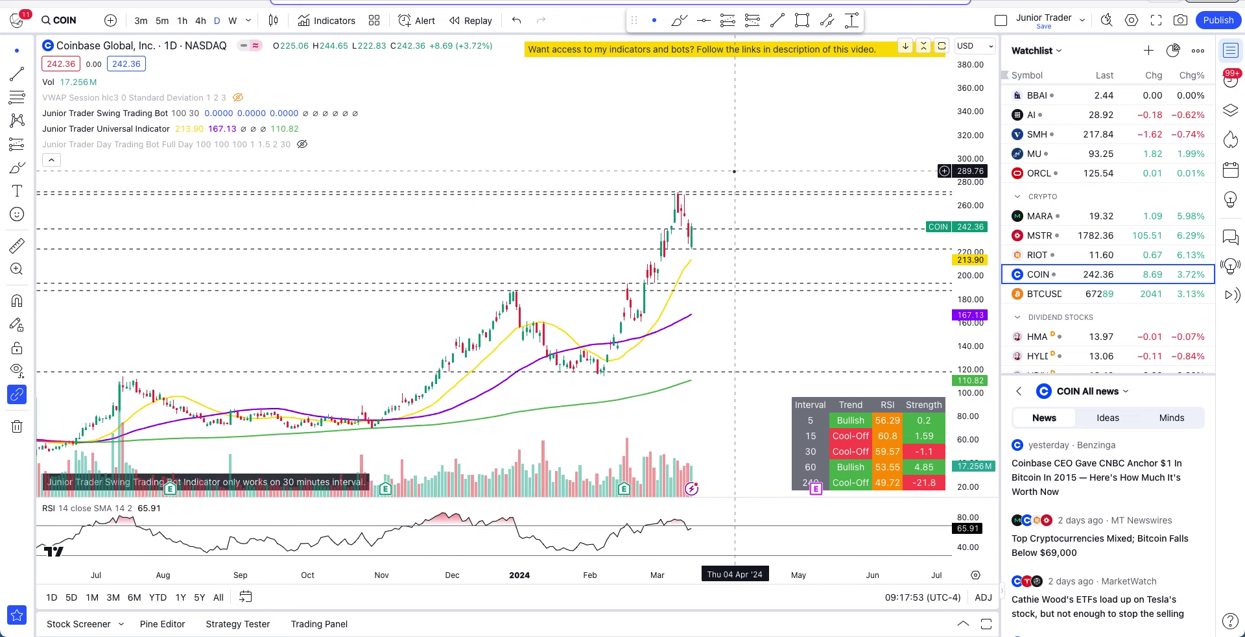
scroll(734, 171, up, 1)
click(51, 160)
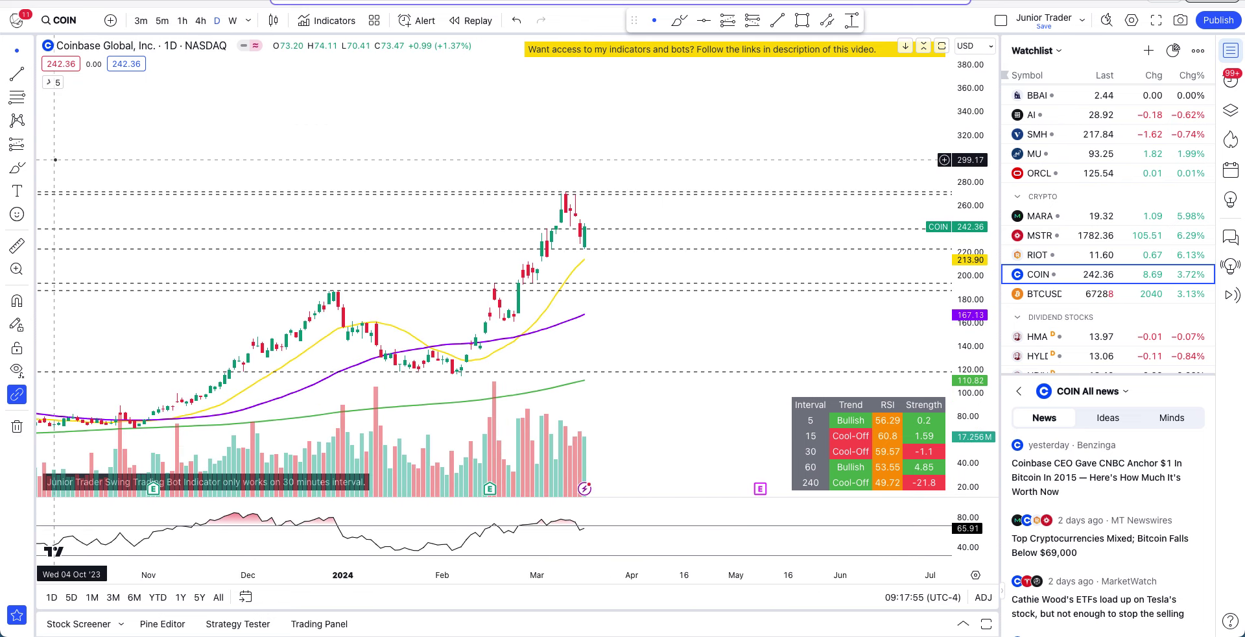
- Draw a brush circle around the low of the latest COIN candle and the yellow moving average, and undo it
scroll(575, 166, up, 3)
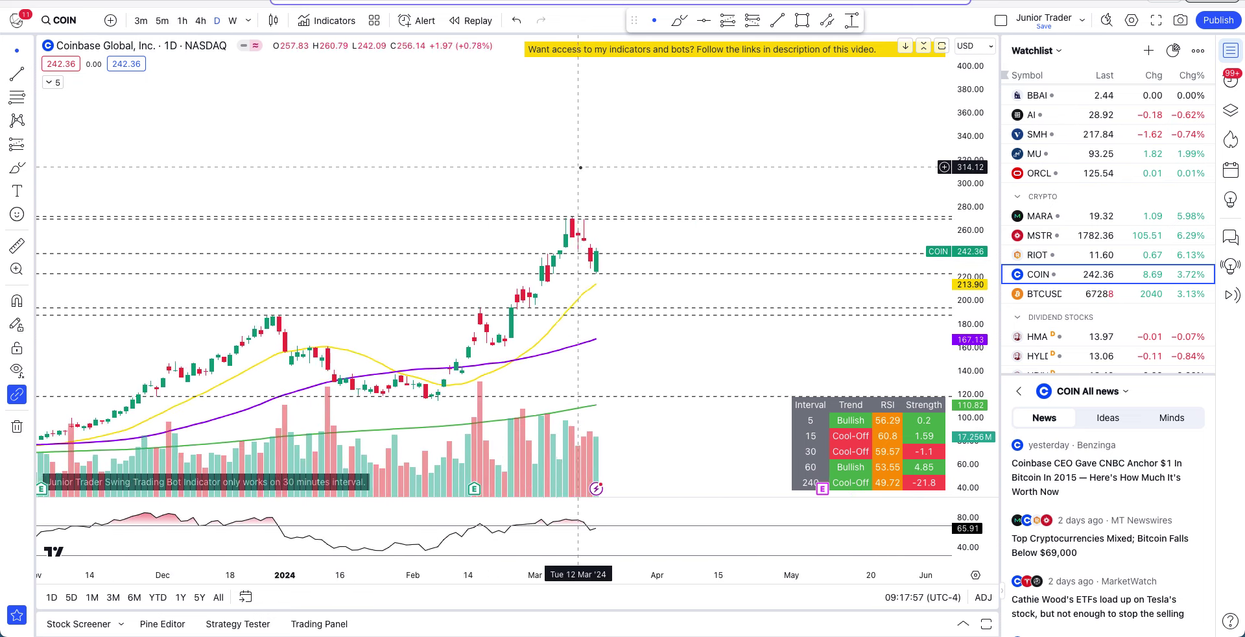
mouse_move(496, 183)
mouse_down()
mouse_move(569, 167)
mouse_move(566, 130)
mouse_up()
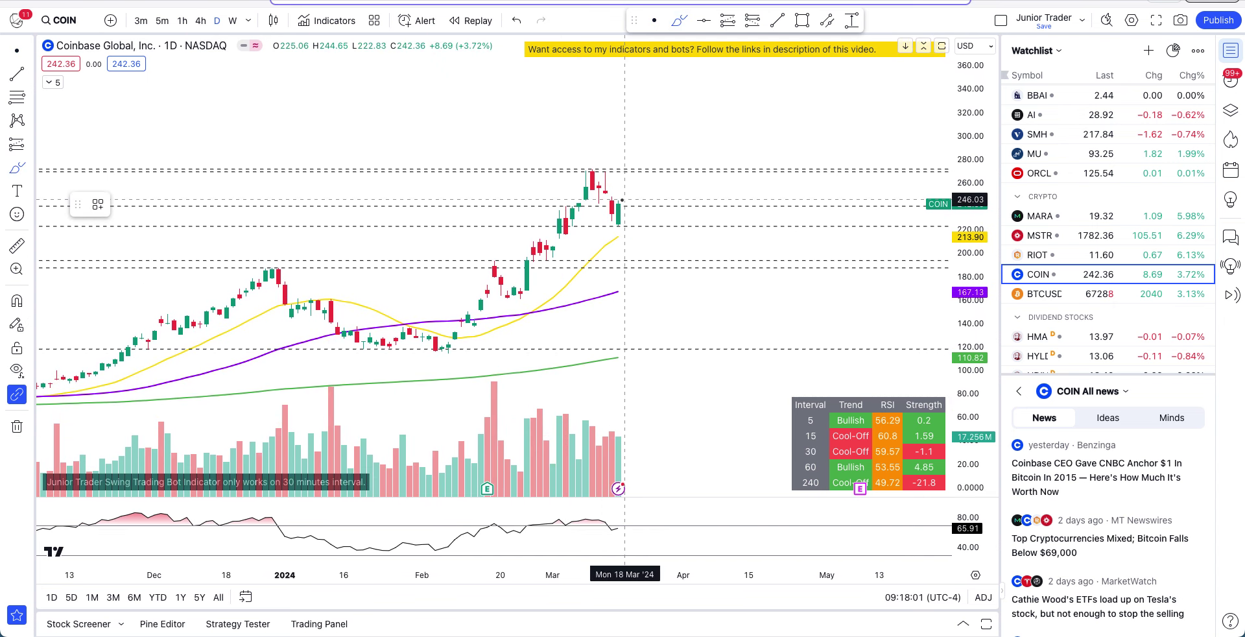
mouse_move(624, 220)
mouse_down()
mouse_move(603, 223)
mouse_move(636, 240)
mouse_move(621, 222)
mouse_up()
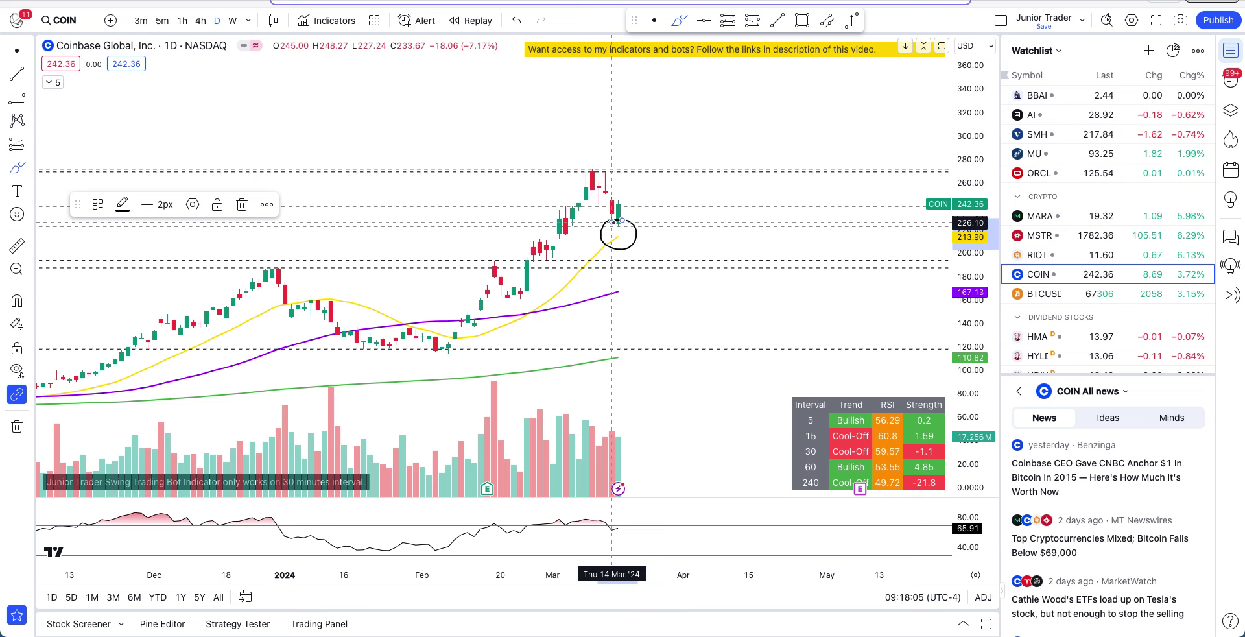
key(ctrl+z)
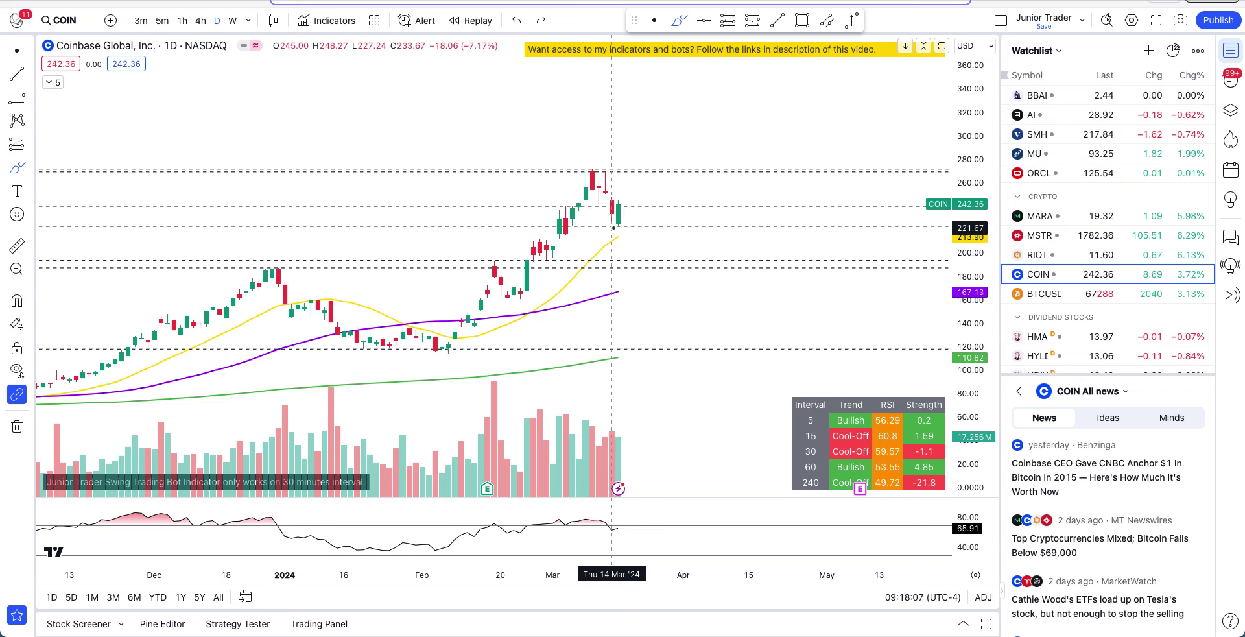
- Draw a falling brush stroke from COIN's March peak to about 210.60 at the yellow moving average, and undo it
scroll(613, 228, up, 2)
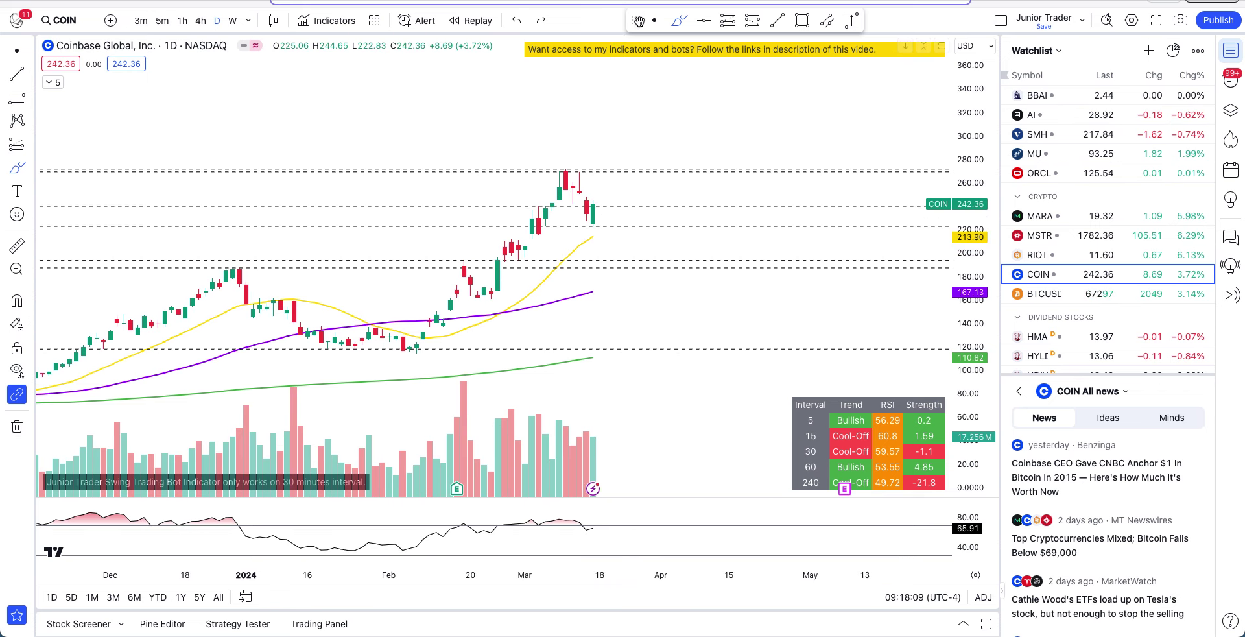
drag(567, 173, 593, 240)
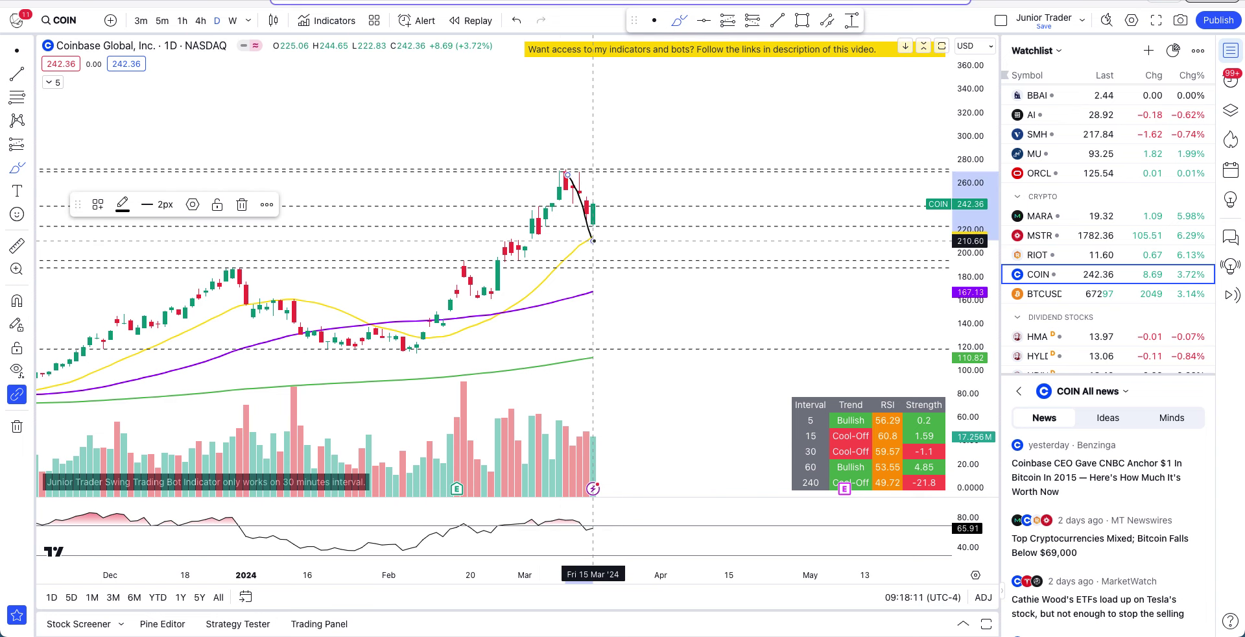
key(ctrl+z)
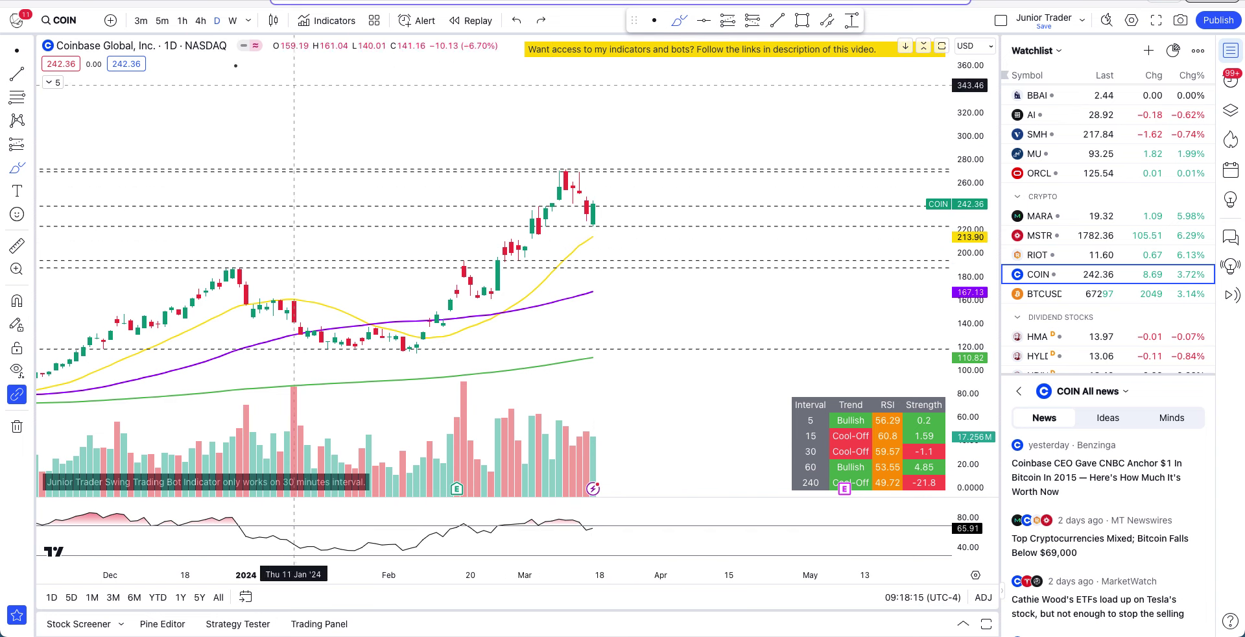
- Switch the COIN chart to the 1-hour interval and stretch the price scale around the March candles
click(182, 21)
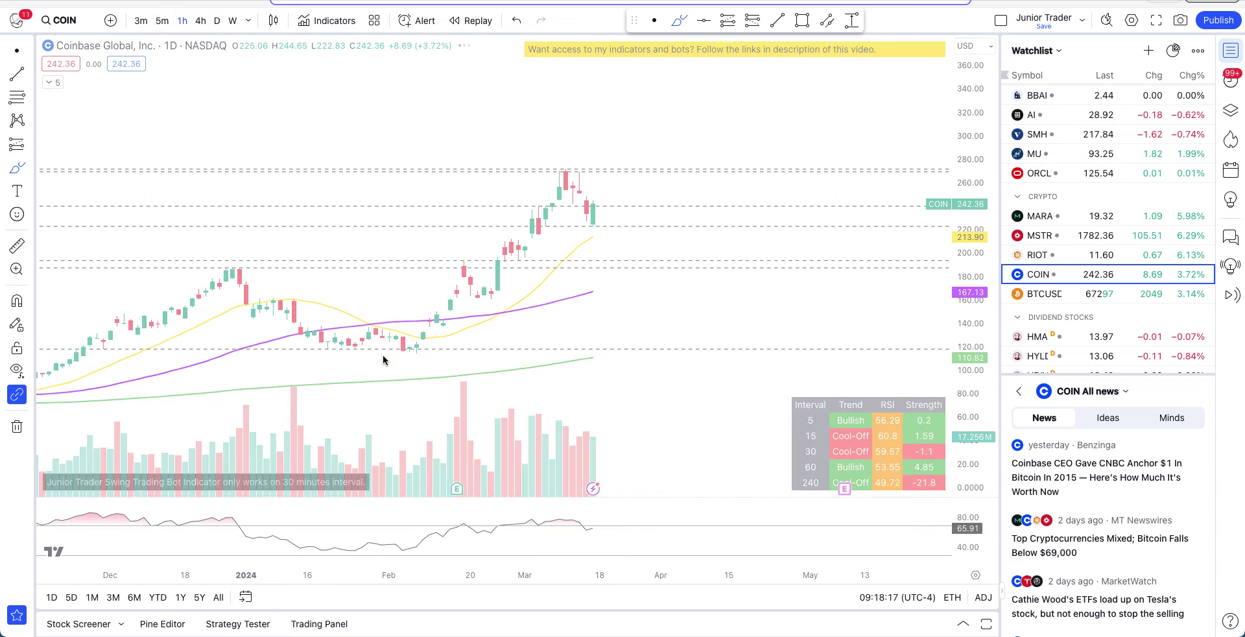
scroll(380, 420, down, 8)
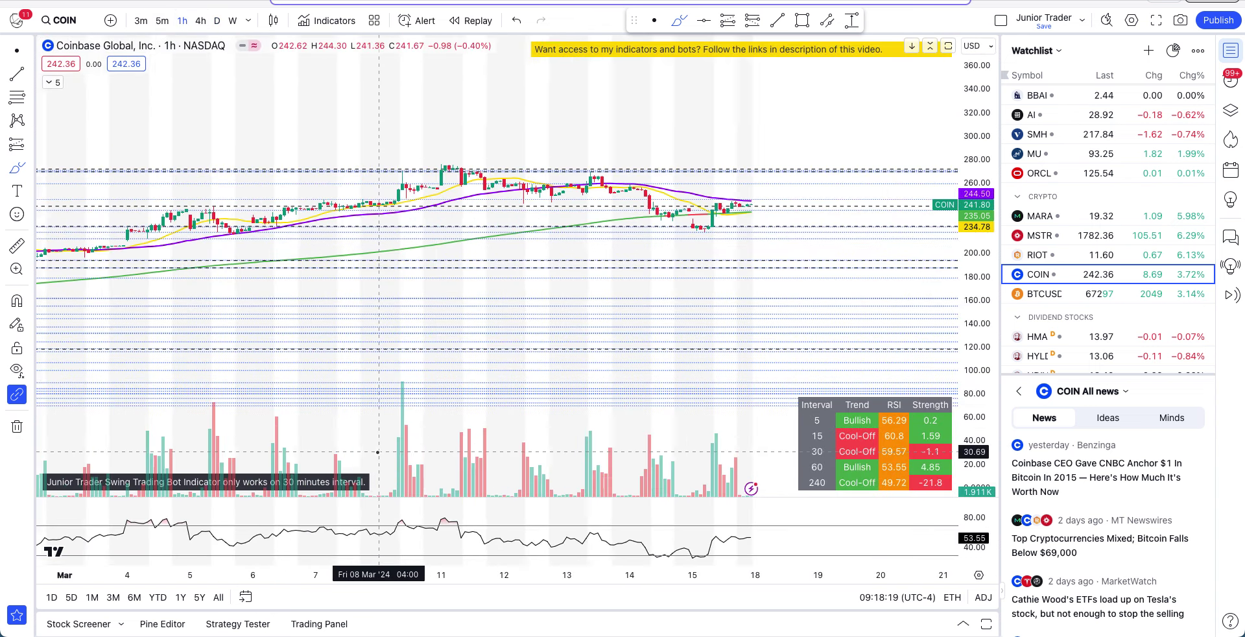
drag(979, 468, 975, 246)
drag(790, 182, 575, 342)
scroll(575, 342, up, 3)
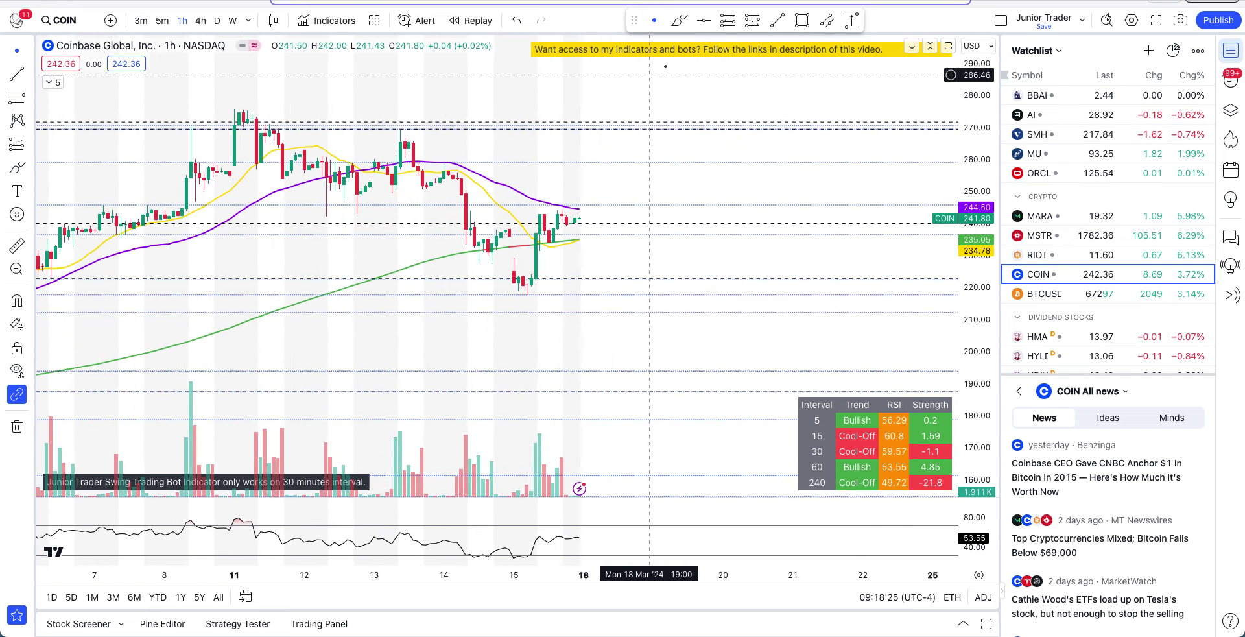
- Draw a brush circle around COIN's 15 March low below the green moving average, and undo it
click(679, 21)
scroll(511, 260, down, 5)
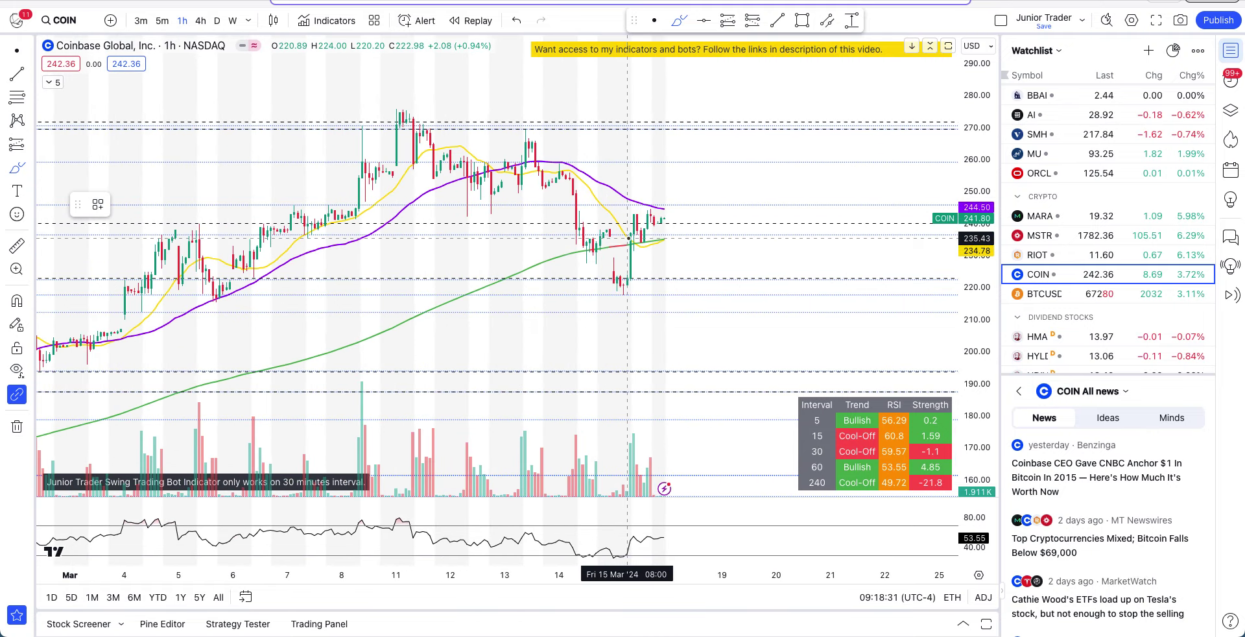
mouse_move(623, 242)
mouse_down()
mouse_move(581, 280)
mouse_move(651, 255)
mouse_move(611, 231)
mouse_up()
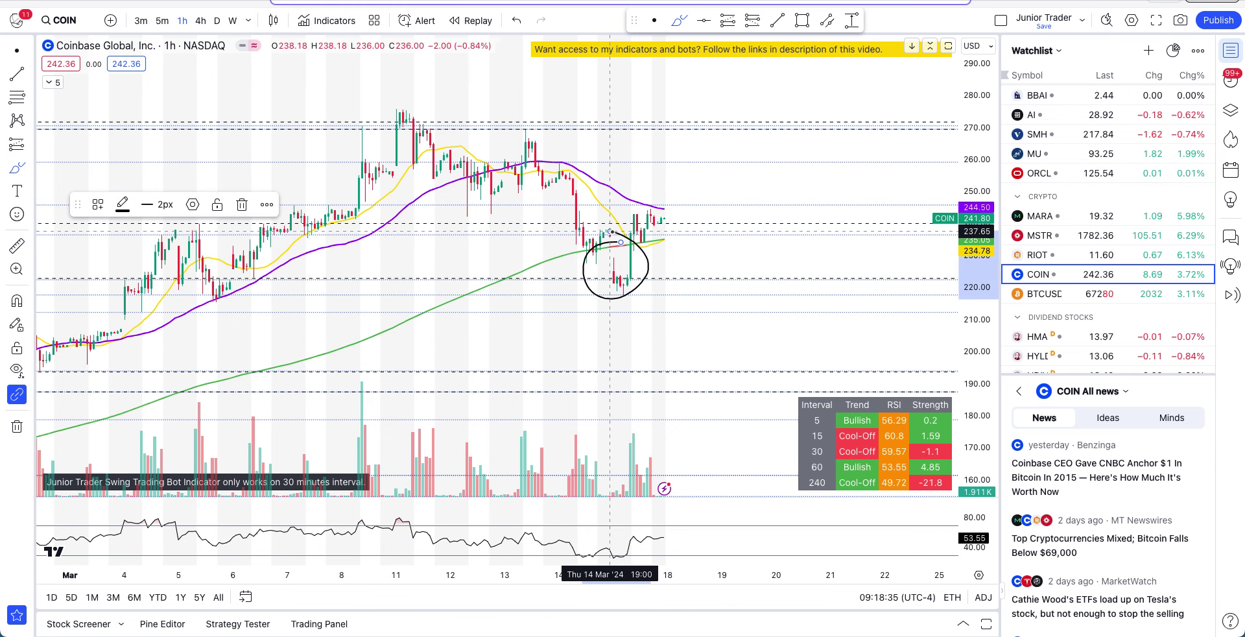
key(ctrl+z)
- Draw a falling brush stroke from the 15 March low and a rising one to the purple moving average, undoing both
scroll(587, 231, up, 3)
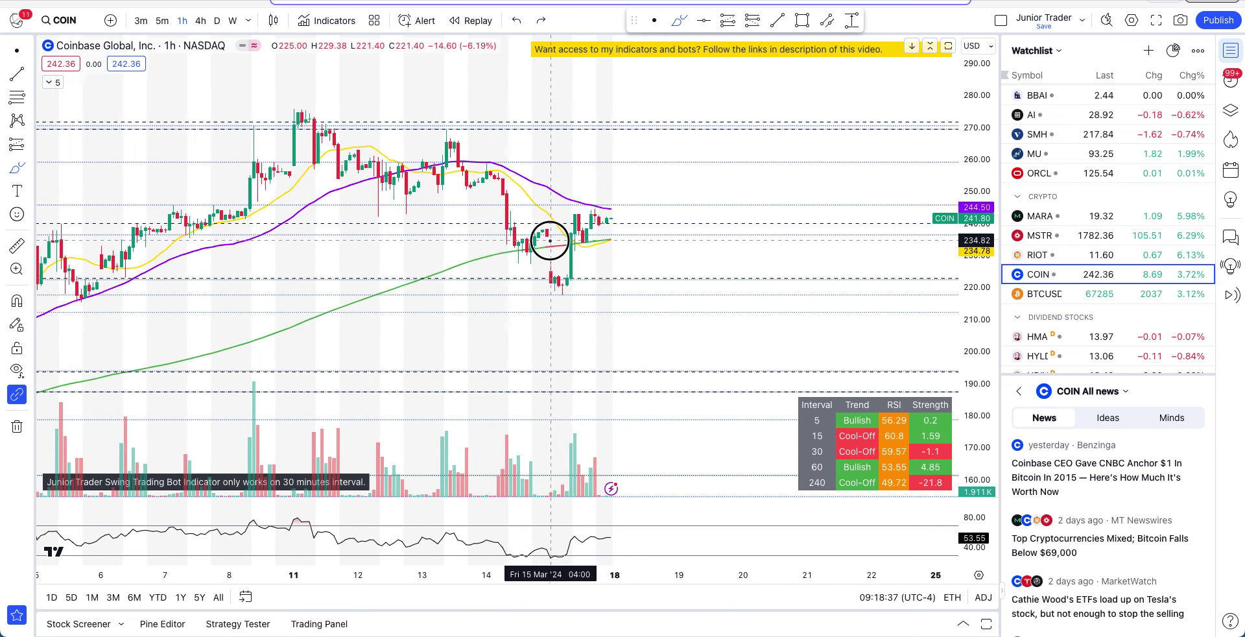
mouse_move(552, 283)
mouse_down()
mouse_move(575, 287)
mouse_move(577, 237)
mouse_move(567, 235)
mouse_move(573, 286)
mouse_move(603, 277)
mouse_move(572, 365)
mouse_move(550, 353)
mouse_move(586, 347)
mouse_up()
key(ctrl+z)
key(ctrl+z)
mouse_move(572, 284)
mouse_down()
mouse_move(579, 225)
mouse_move(628, 211)
mouse_up()
key(ctrl+z)
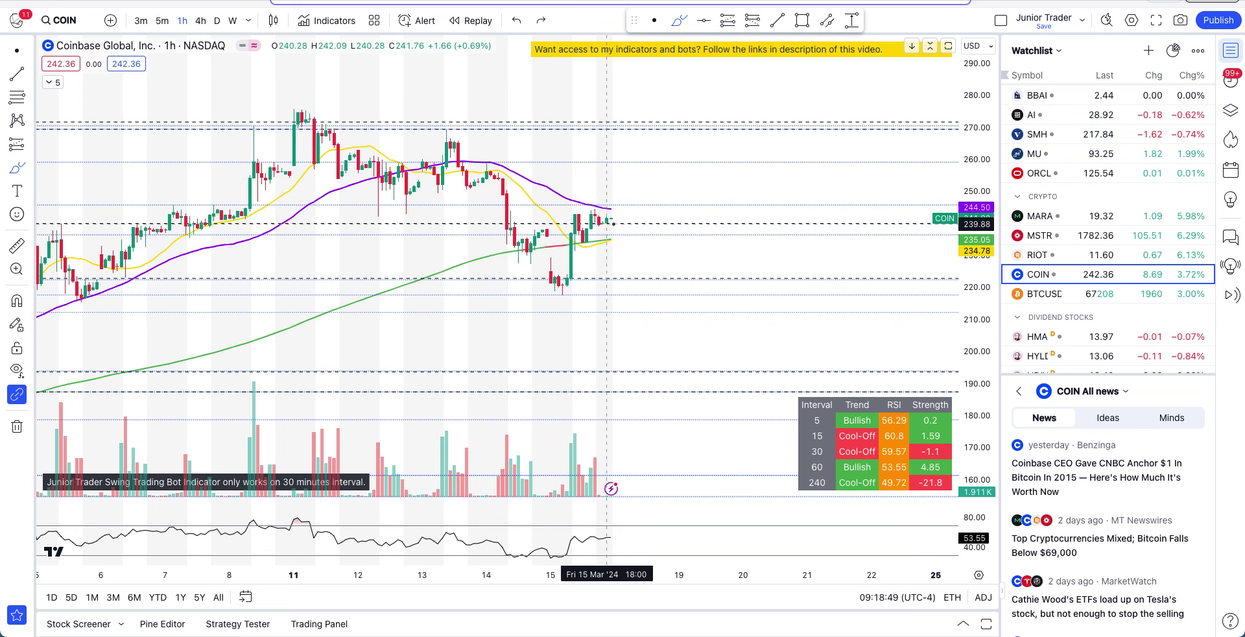
- Draw a brush oval around the green moving average near 235 and a rising stroke toward about 244, undoing both
mouse_move(605, 231)
mouse_down()
mouse_move(600, 267)
mouse_move(596, 229)
mouse_up()
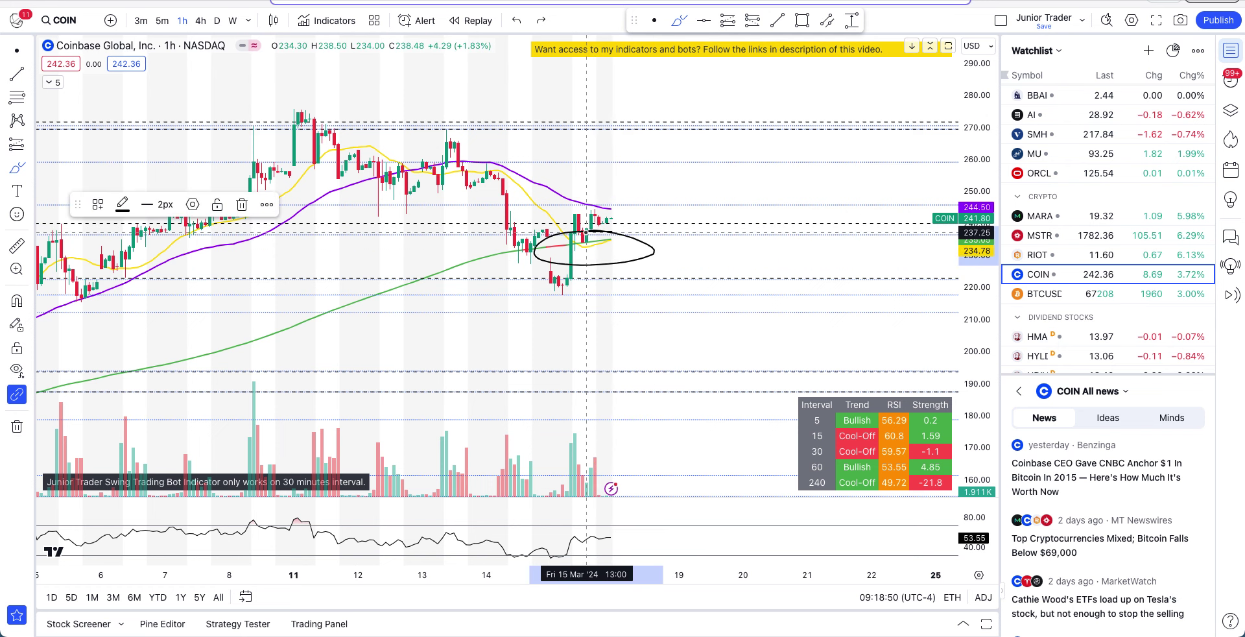
key(ctrl+z)
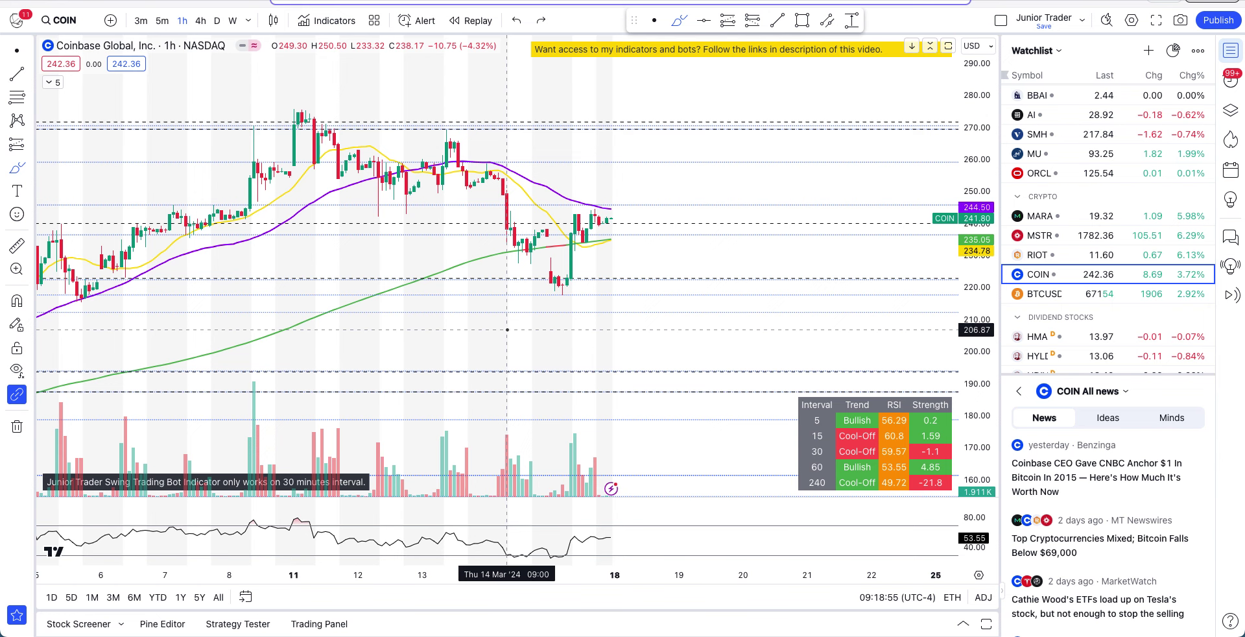
mouse_move(547, 245)
mouse_down()
mouse_move(531, 289)
mouse_move(597, 210)
mouse_move(630, 211)
mouse_up()
key(ctrl+z)
- Draw a brush mark on the 12 March candles at about 252, and undo it
scroll(605, 348, down, 3)
scroll(605, 348, down, 2)
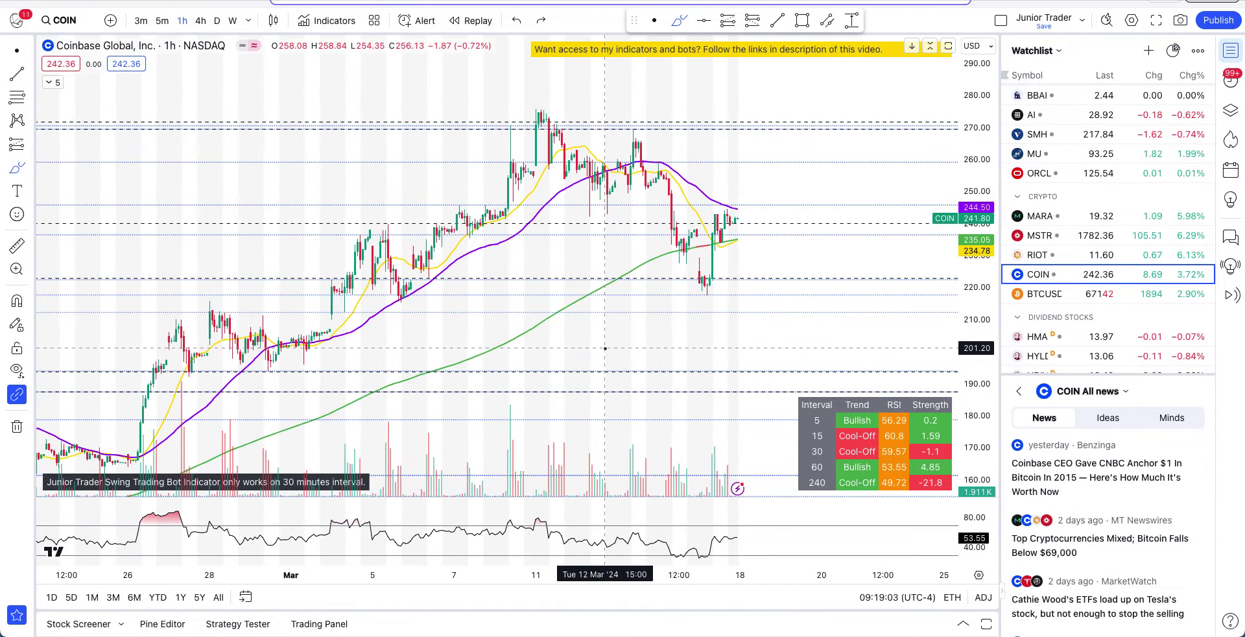
scroll(605, 348, up, 3)
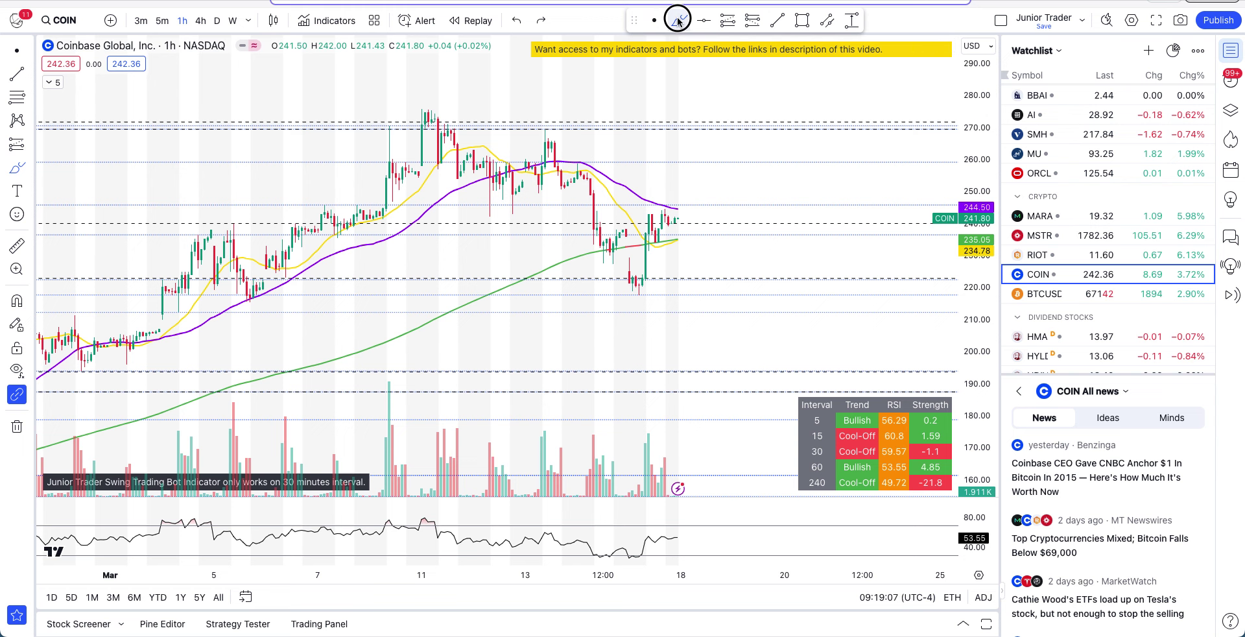
click(488, 185)
mouse_move(488, 185)
mouse_down()
mouse_move(522, 225)
mouse_move(485, 190)
mouse_up()
scroll(485, 190, up, 1)
scroll(485, 190, down, 1)
key(ctrl+z)
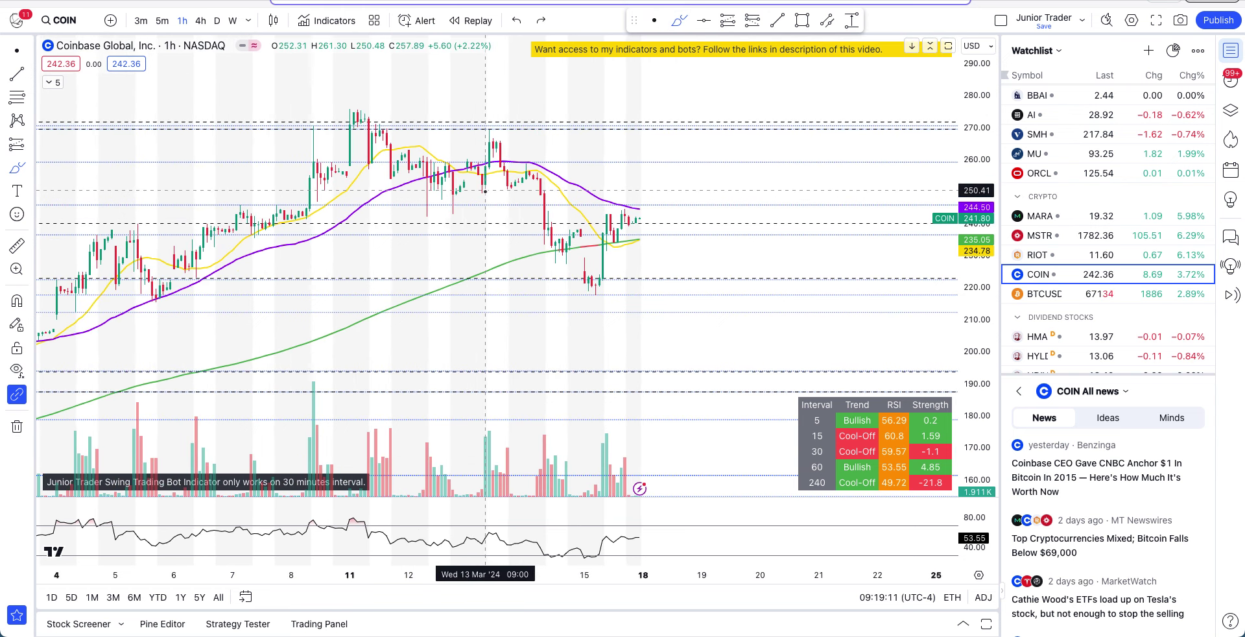
- Draw a resistance rectangle from 7 March to 18 March between about 245.35 and 247.78
click(801, 18)
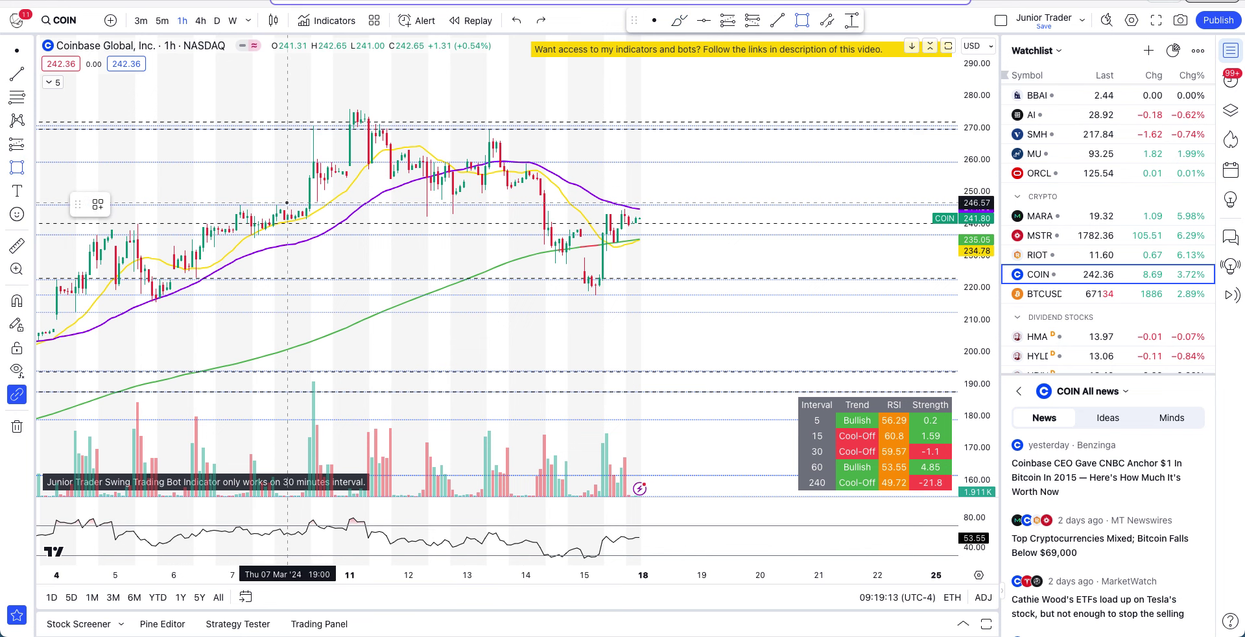
drag(286, 198, 680, 208)
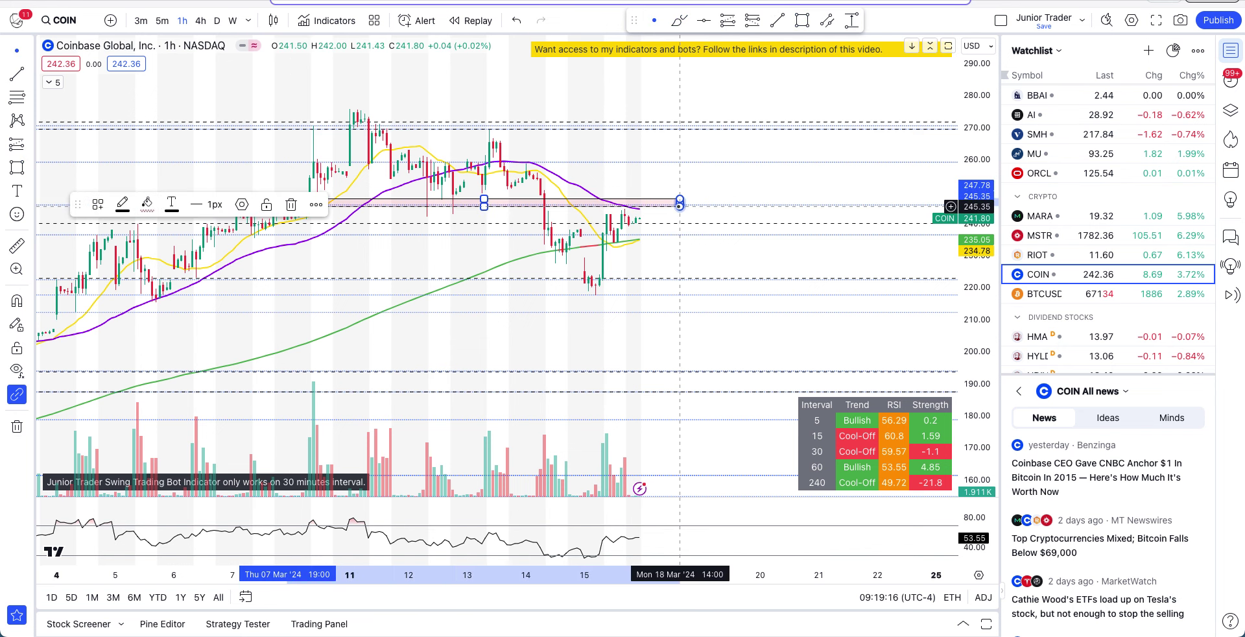
- Draw a horizontal brush stroke at about 245.76 and a breakout-and-retest stroke rising to about 271.68, undoing both
click(678, 20)
scroll(561, 331, left, 5)
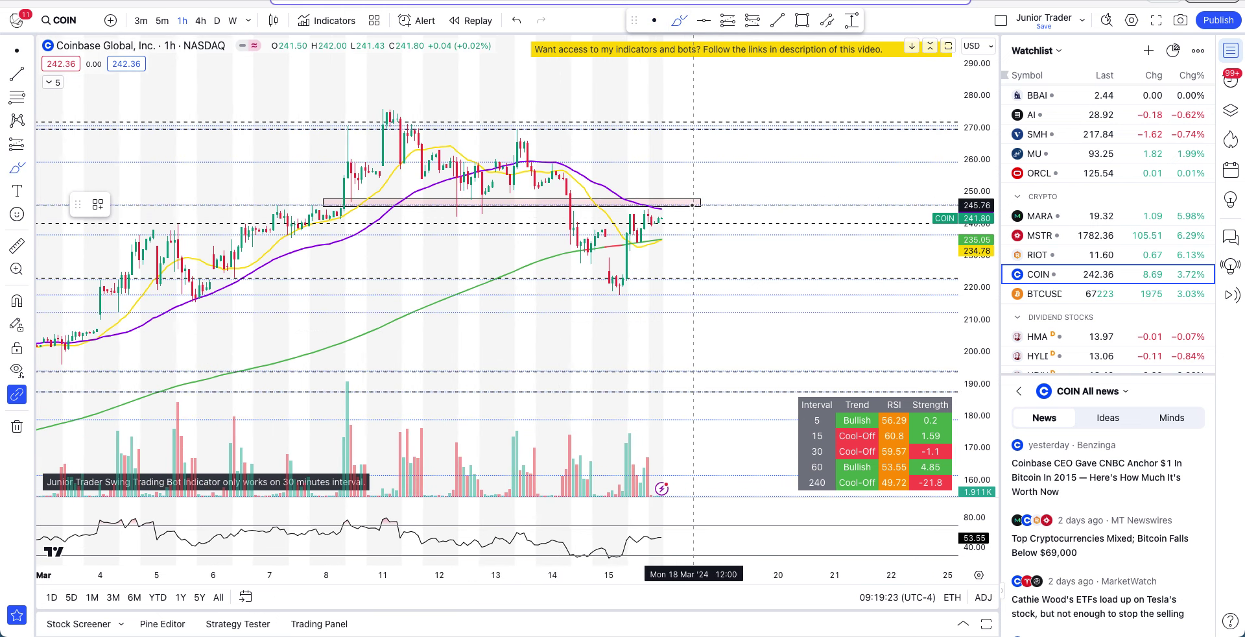
drag(692, 205, 757, 205)
key(ctrl+z)
mouse_move(664, 214)
mouse_down()
mouse_move(662, 175)
mouse_move(665, 210)
mouse_move(722, 122)
mouse_up()
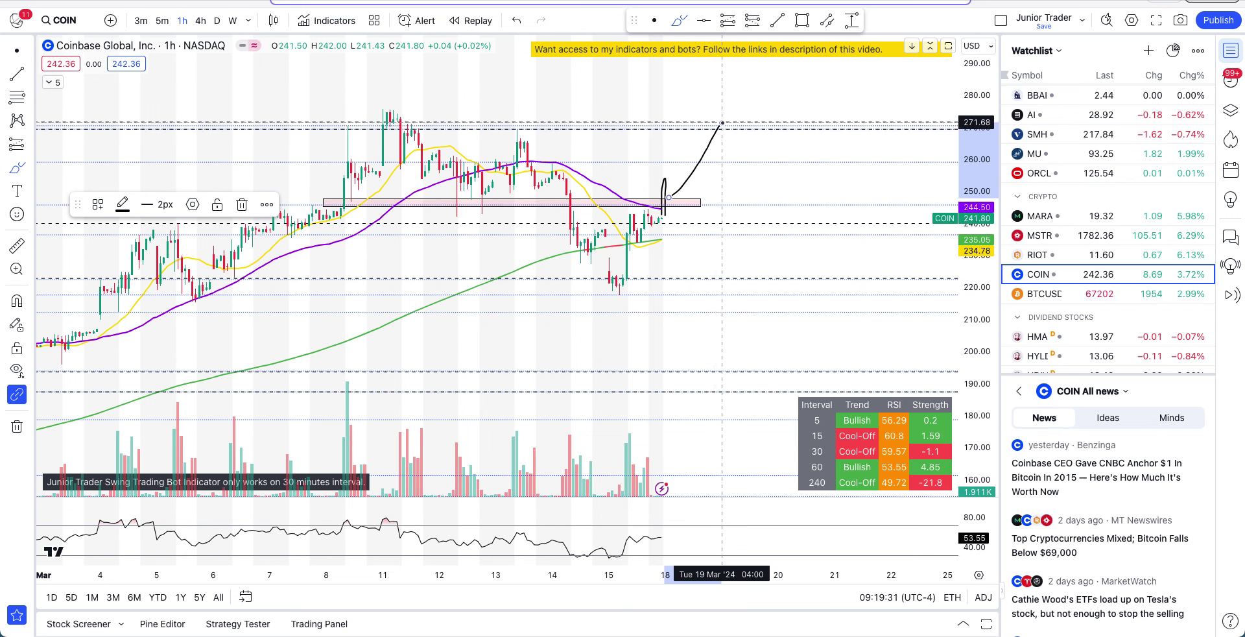
key(ctrl+z)
key(ctrl+z)
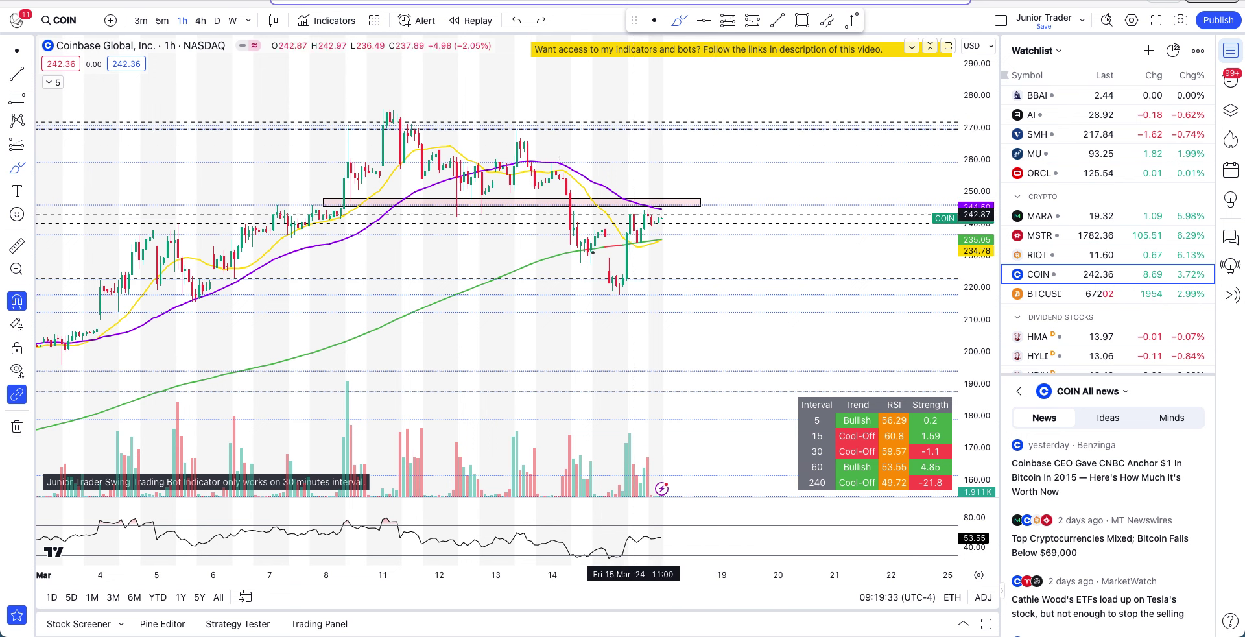
- Draw inverse head-and-shoulders arcs under the latest lows and a stepped falling stroke to about 197, and undo them
mouse_move(542, 249)
mouse_down()
mouse_move(593, 272)
mouse_move(598, 257)
mouse_move(598, 277)
mouse_move(632, 296)
mouse_move(644, 267)
mouse_up()
mouse_move(645, 228)
mouse_down()
mouse_move(684, 232)
mouse_move(704, 202)
mouse_up()
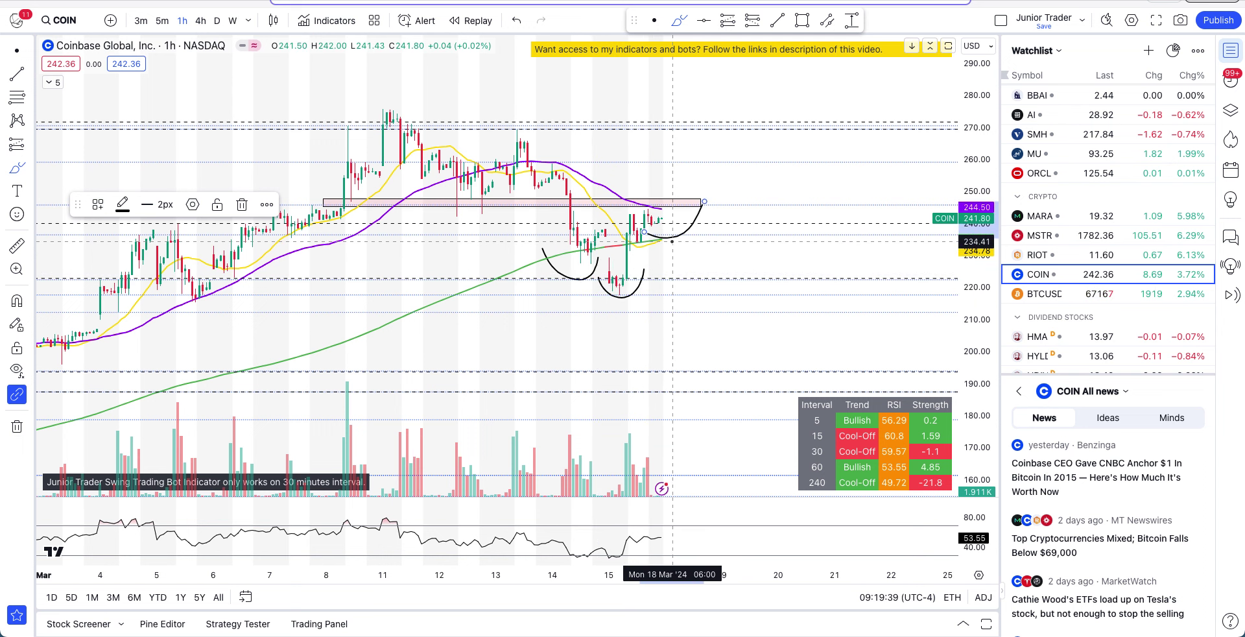
mouse_move(670, 243)
mouse_down()
mouse_move(609, 245)
mouse_move(739, 245)
mouse_move(690, 260)
mouse_move(682, 288)
mouse_move(712, 276)
mouse_move(778, 360)
mouse_up()
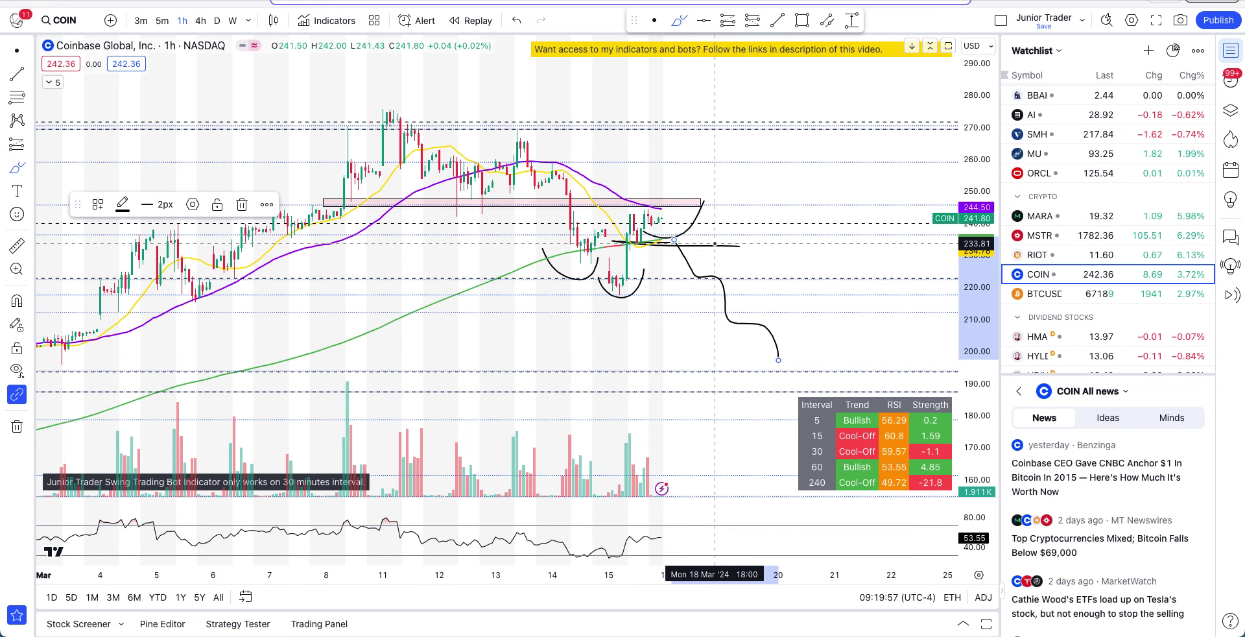
click(824, 244)
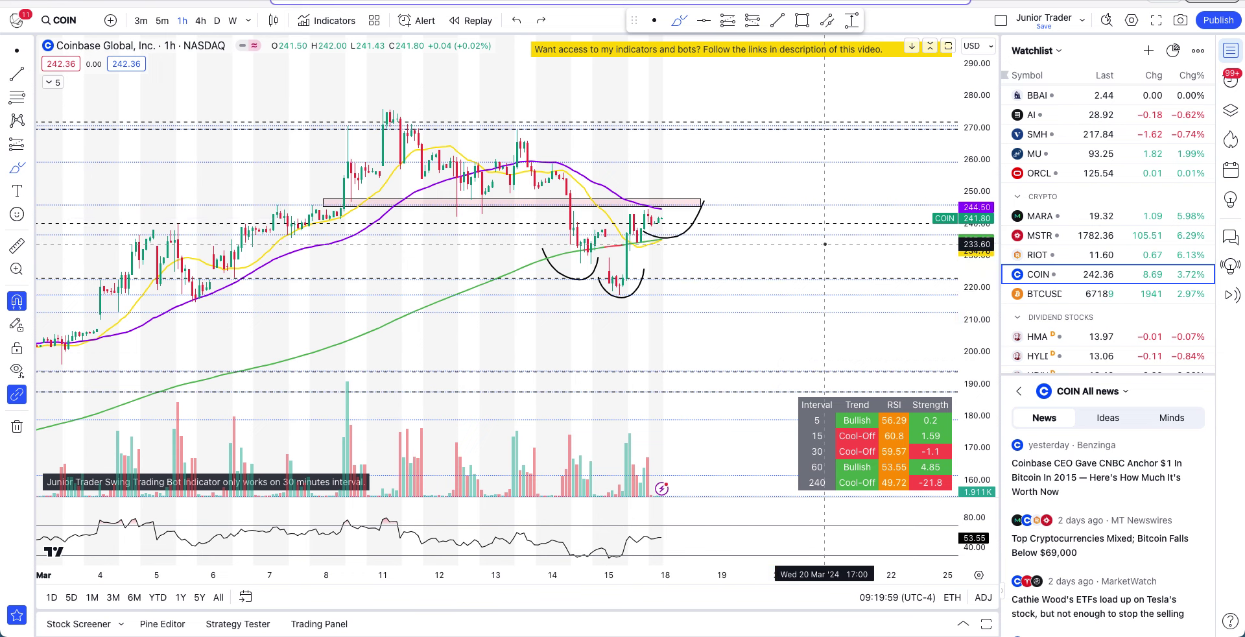
key(super+z)
- Draw a horizontal support stroke at about 235 and a falling arrow with a rebound to about 218.01, undoing both
drag(670, 240, 742, 241)
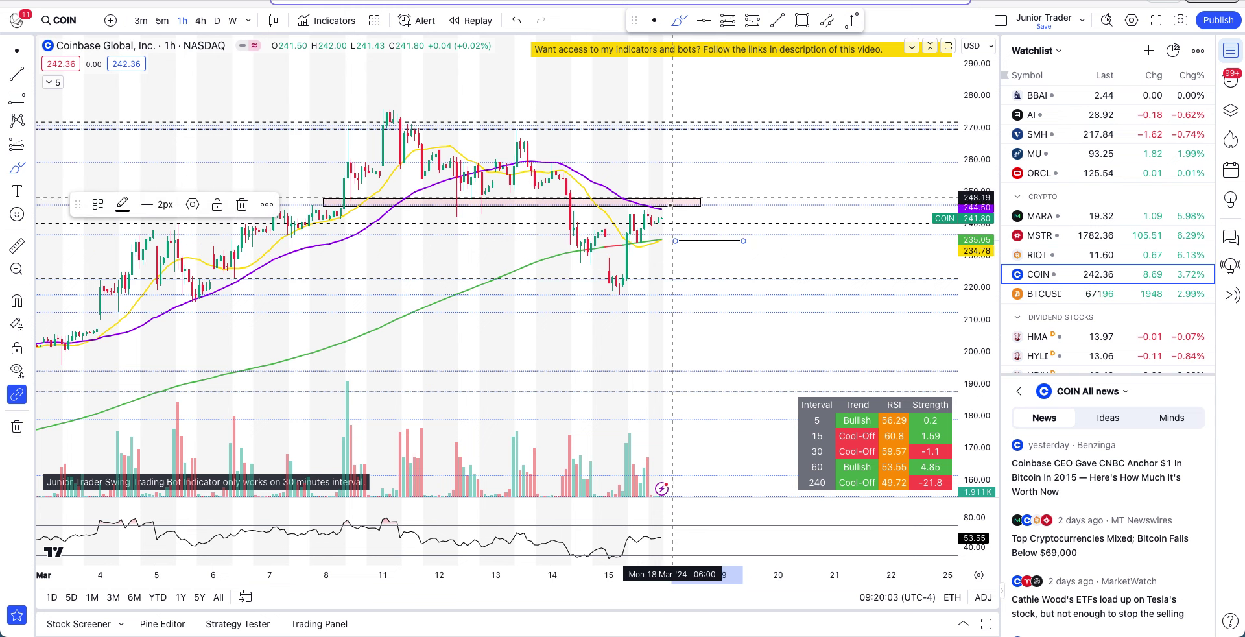
scroll(654, 232, down, 3)
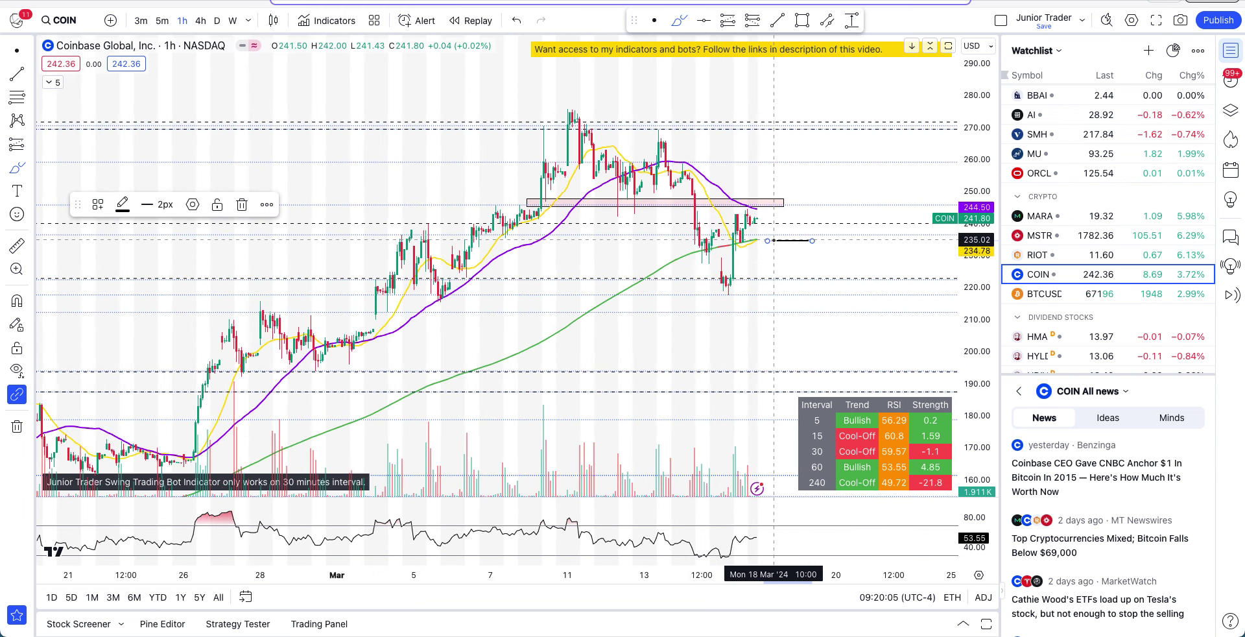
mouse_move(776, 246)
mouse_down()
mouse_move(806, 308)
mouse_move(843, 294)
mouse_up()
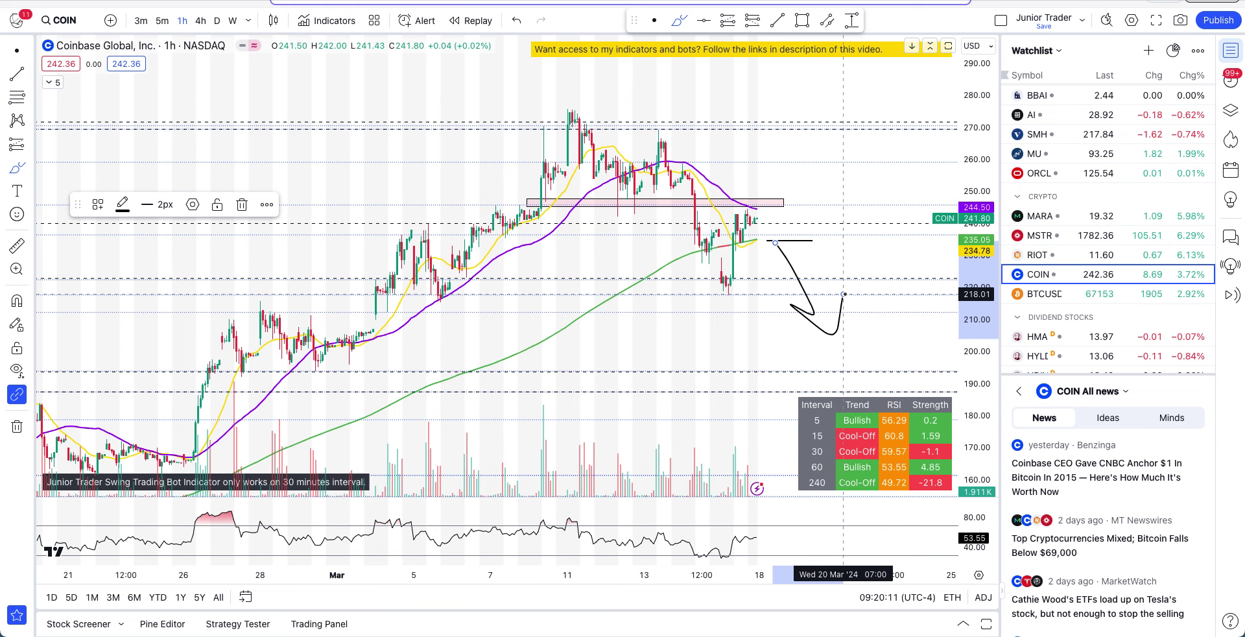
key(ctrl+z)
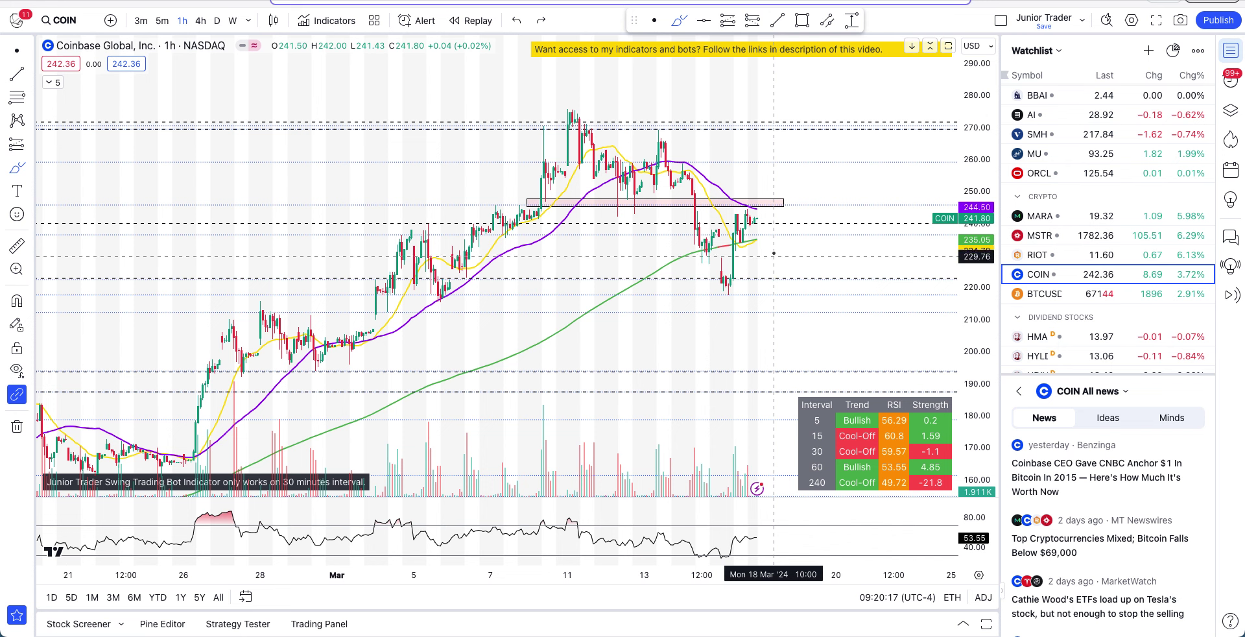
- Draw support strokes at about 234 and 223 with a sideways zigzag between them, and undo them
mouse_move(771, 244)
mouse_down()
mouse_move(731, 242)
mouse_move(826, 243)
mouse_up()
mouse_move(787, 278)
mouse_down()
mouse_move(753, 279)
mouse_move(857, 271)
mouse_up()
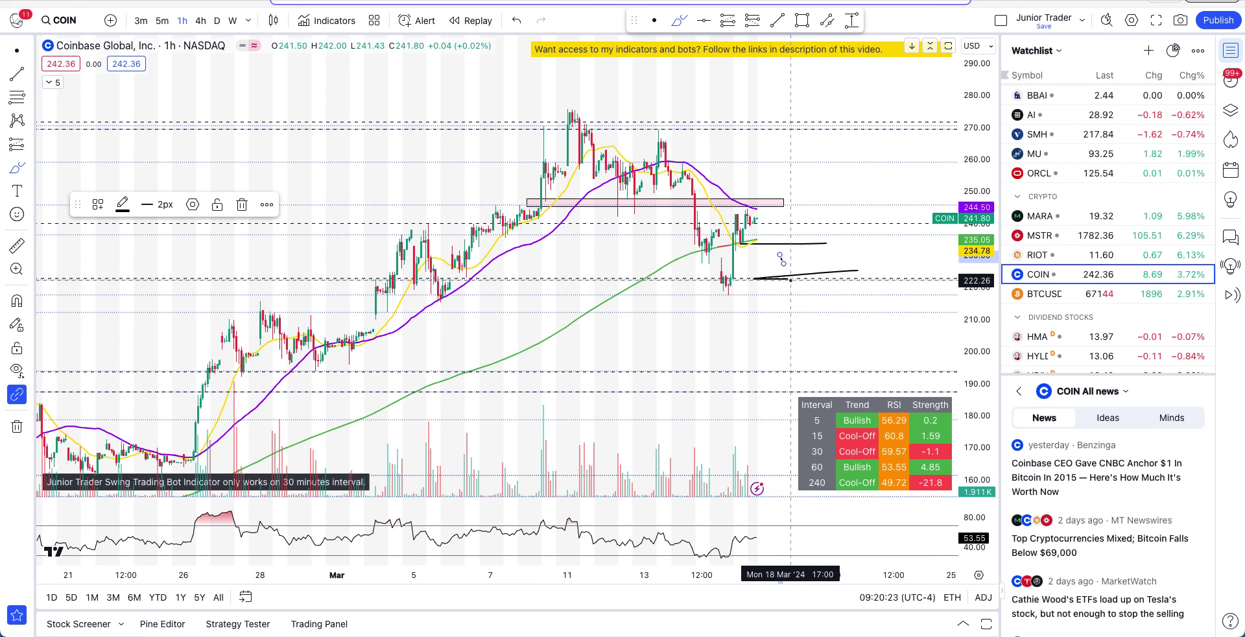
mouse_move(779, 255)
mouse_down()
mouse_move(792, 276)
mouse_move(836, 262)
mouse_move(848, 234)
mouse_move(862, 278)
mouse_up()
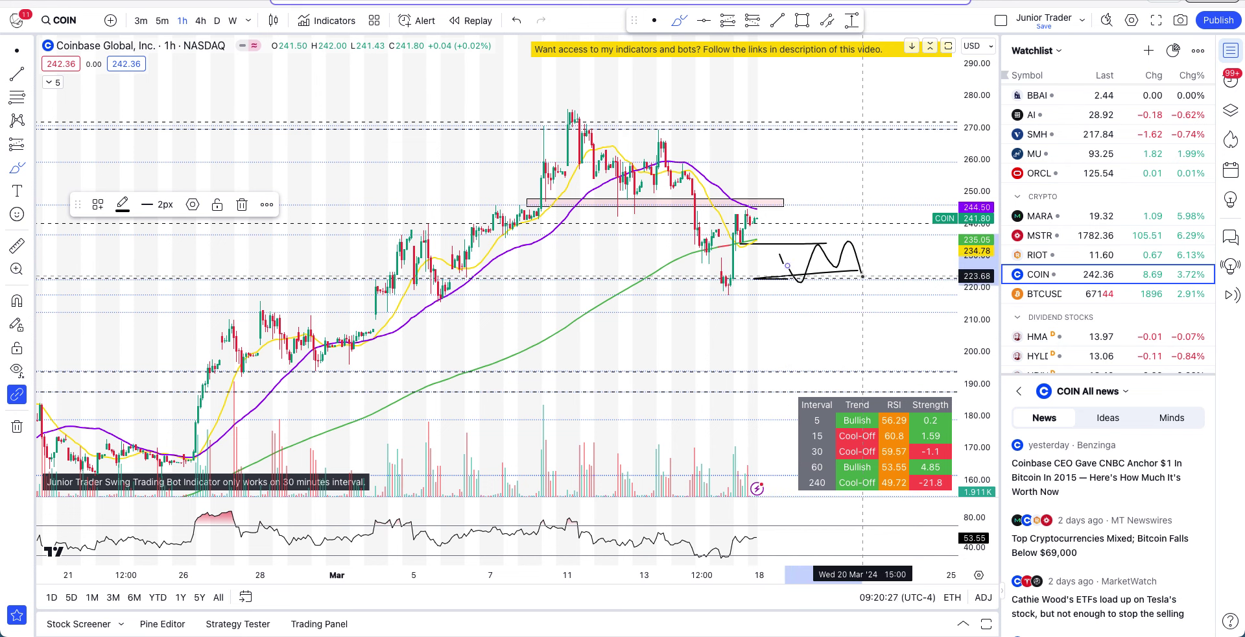
key(ctrl+z)
key(ctrl+z)
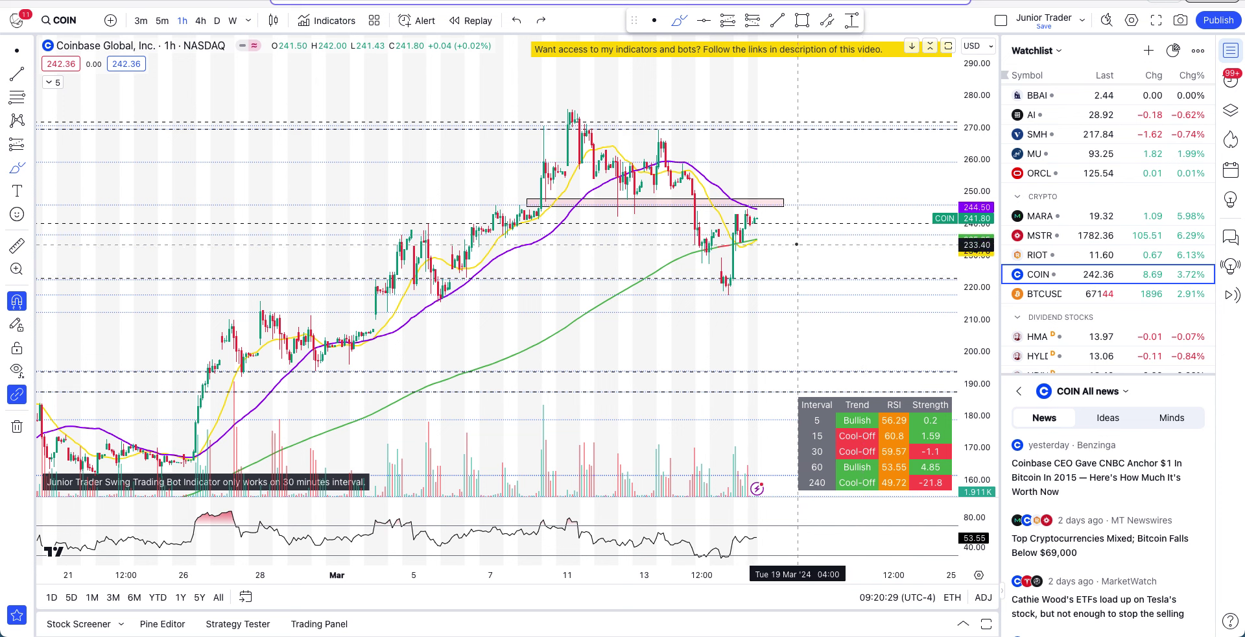
- Draw a falling arrow below a stroke at about 236 and a declining zigzag to about 206.87, undoing each
mouse_move(795, 236)
mouse_down()
mouse_move(889, 234)
mouse_move(836, 236)
mouse_move(878, 270)
mouse_move(864, 330)
mouse_up()
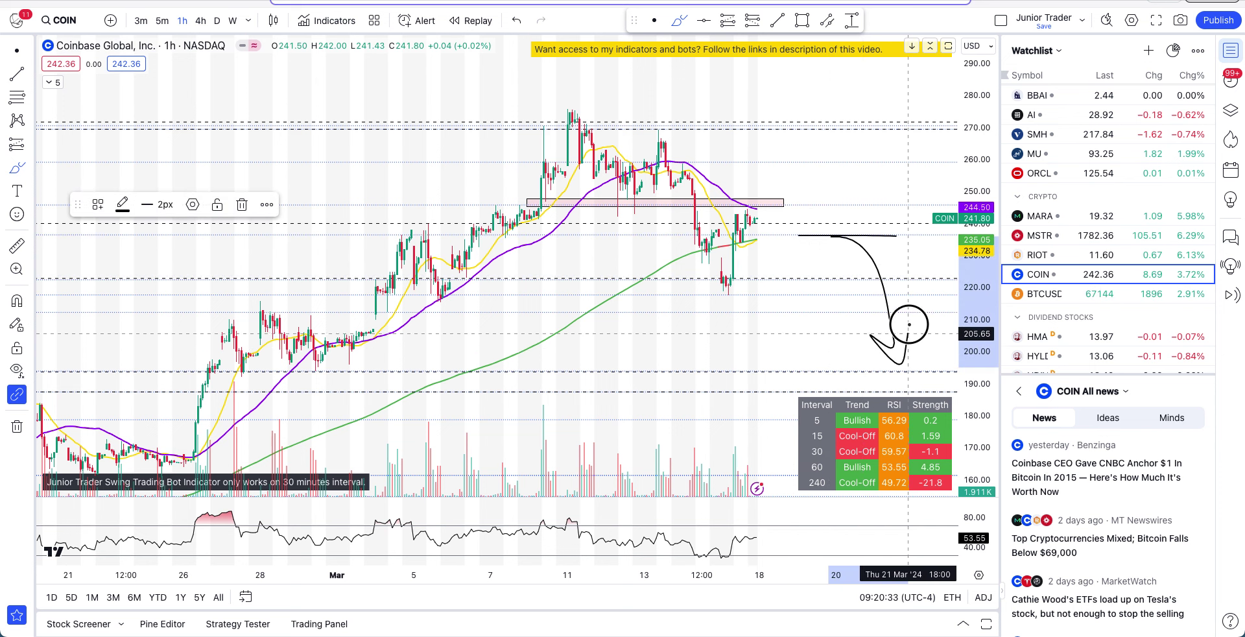
key(ctrl+z)
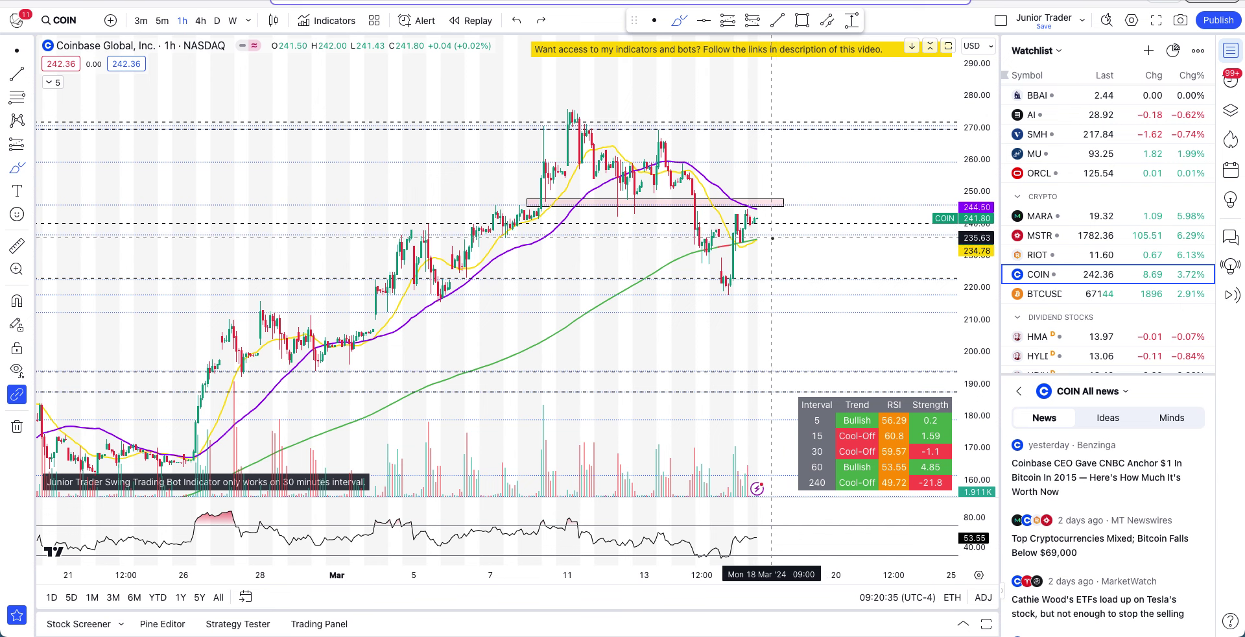
mouse_move(772, 240)
mouse_down()
mouse_move(843, 241)
mouse_move(780, 264)
mouse_move(808, 247)
mouse_move(827, 297)
mouse_move(878, 263)
mouse_up()
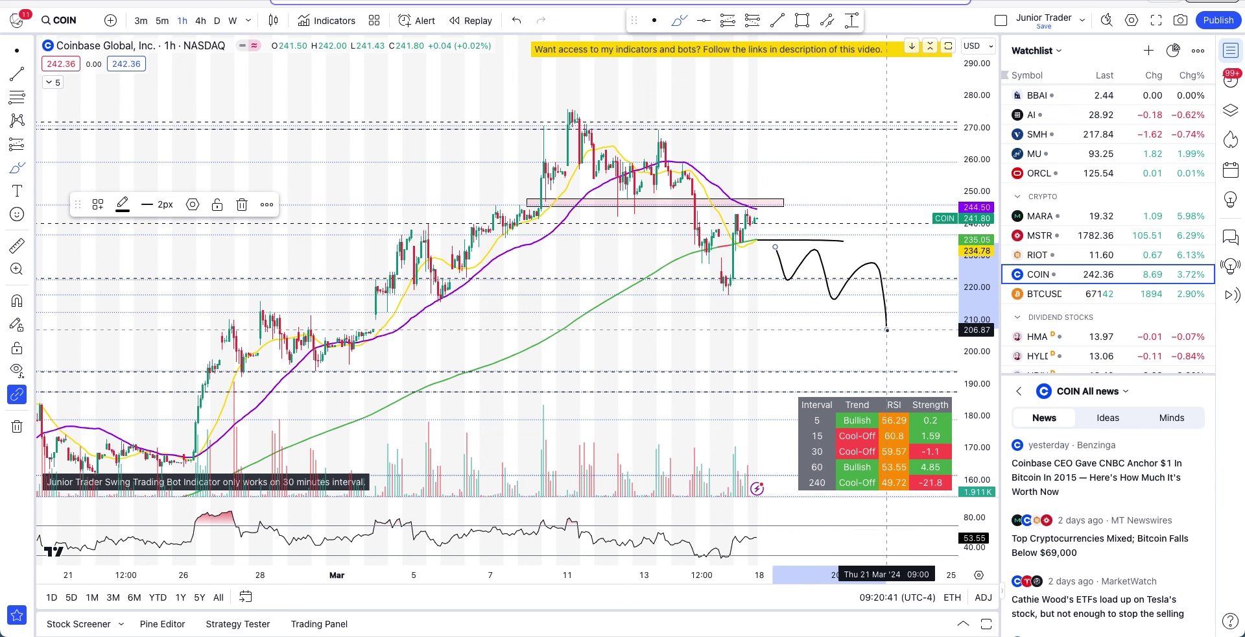
key(ctrl+z)
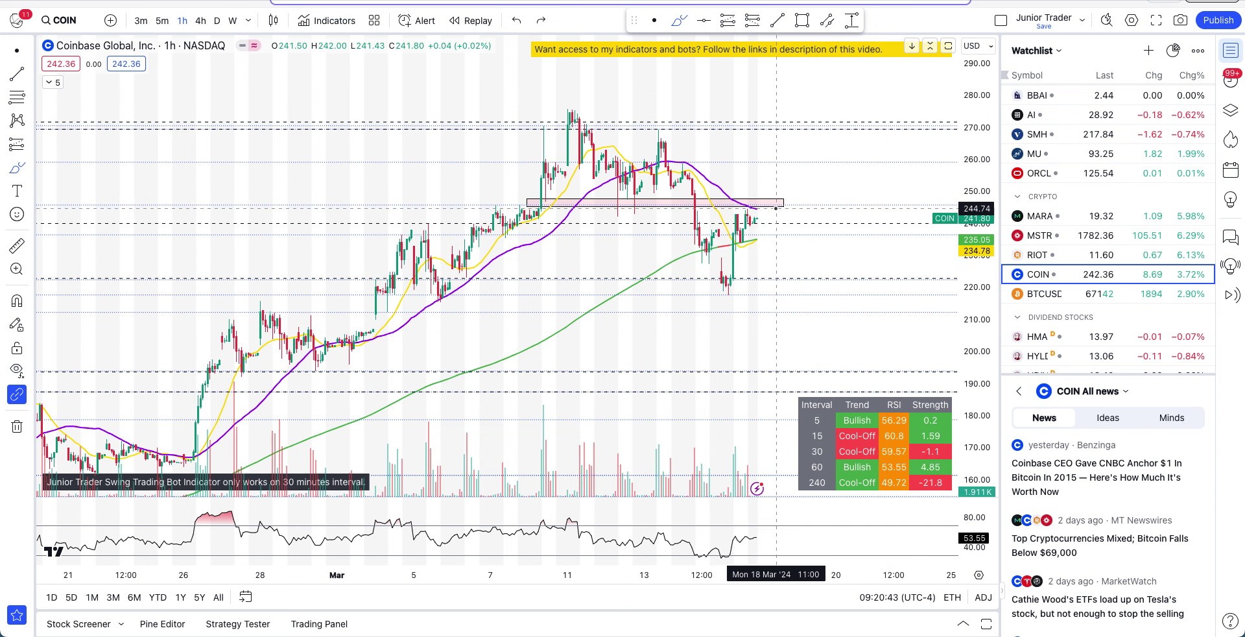
- Draw a horizontal brush stroke along the resistance rectangle, sketch inverse head-and-shoulders arcs with a breakout to about 271.07, and undo all but the horizontal stroke
drag(773, 205, 619, 204)
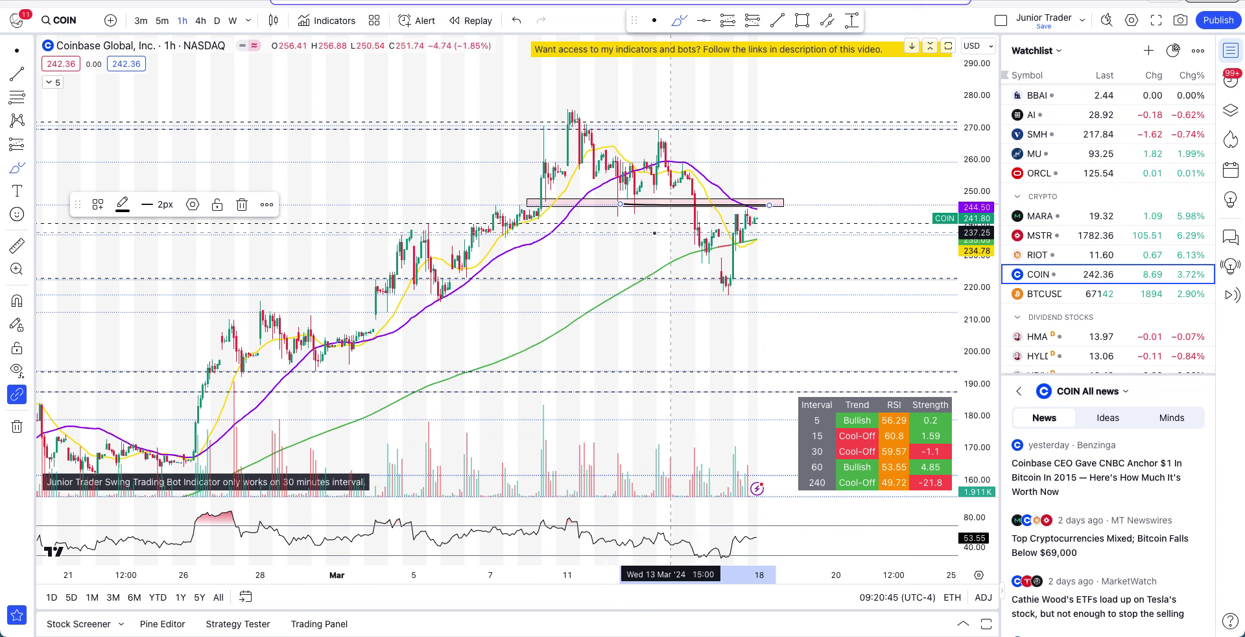
mouse_move(652, 245)
mouse_down()
mouse_move(719, 238)
mouse_move(743, 260)
mouse_move(782, 214)
mouse_move(784, 177)
mouse_move(811, 190)
mouse_move(801, 214)
mouse_move(761, 207)
mouse_move(804, 115)
mouse_move(798, 124)
mouse_up()
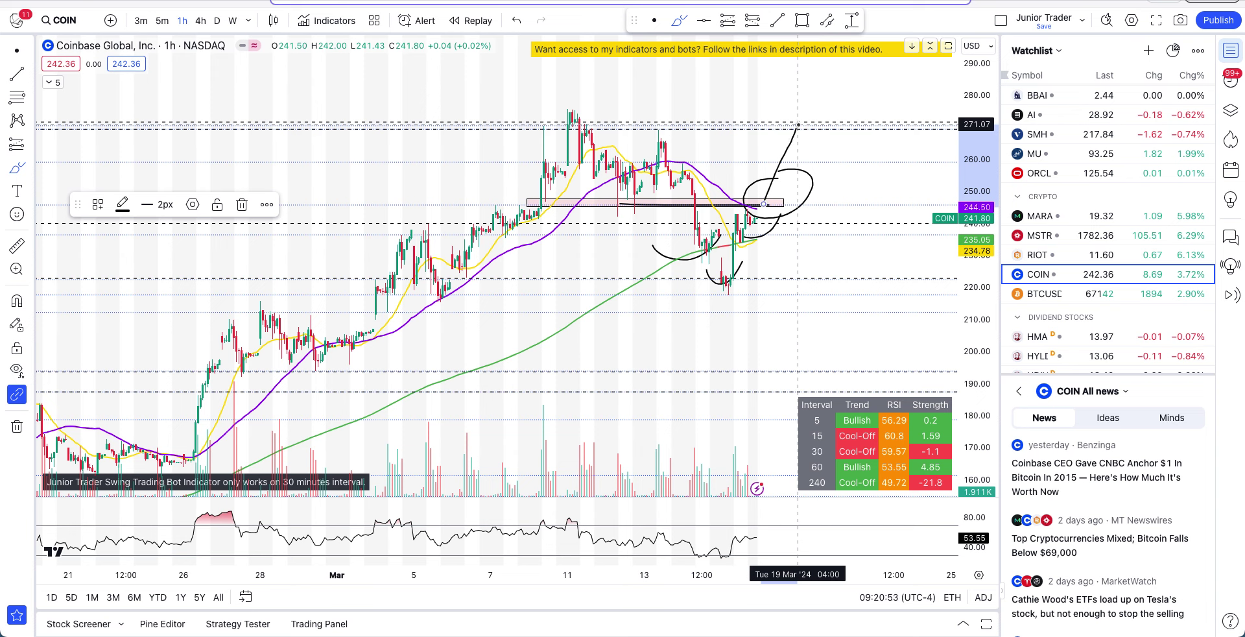
key(ctrl+z)
key(ctrl+z)
key(ctrl+z)
key(ctrl+z)
key(ctrl+z)
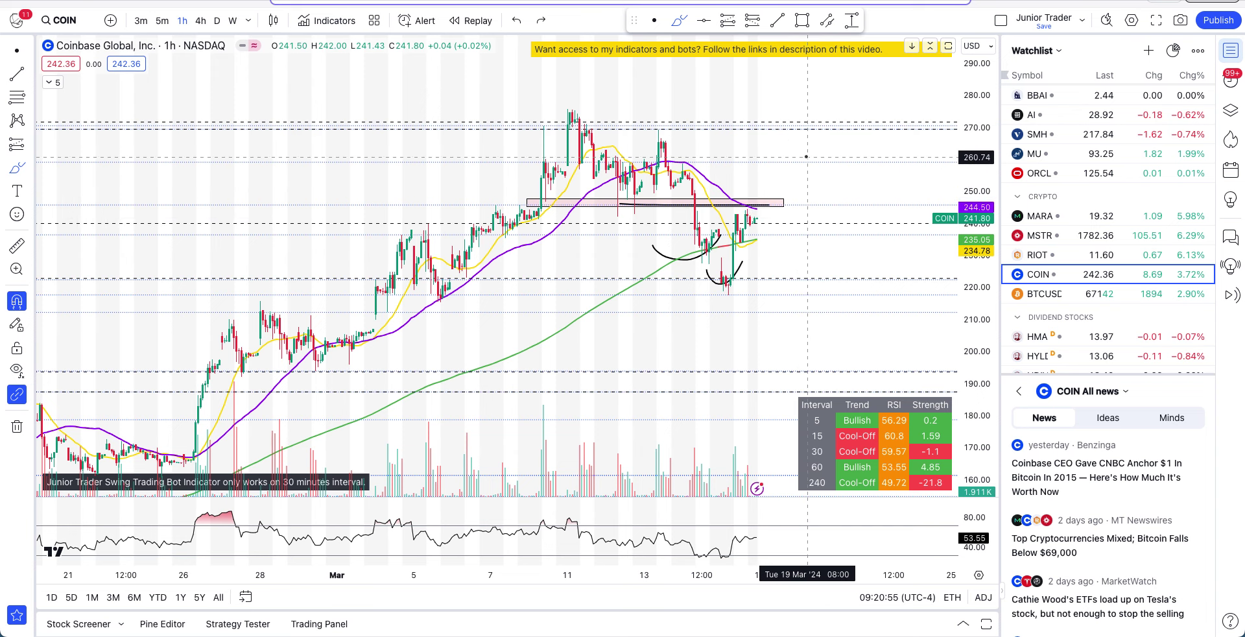
mouse_move(553, 106)
mouse_down()
mouse_move(667, 130)
mouse_move(608, 125)
mouse_up()
key(ctrl+z)
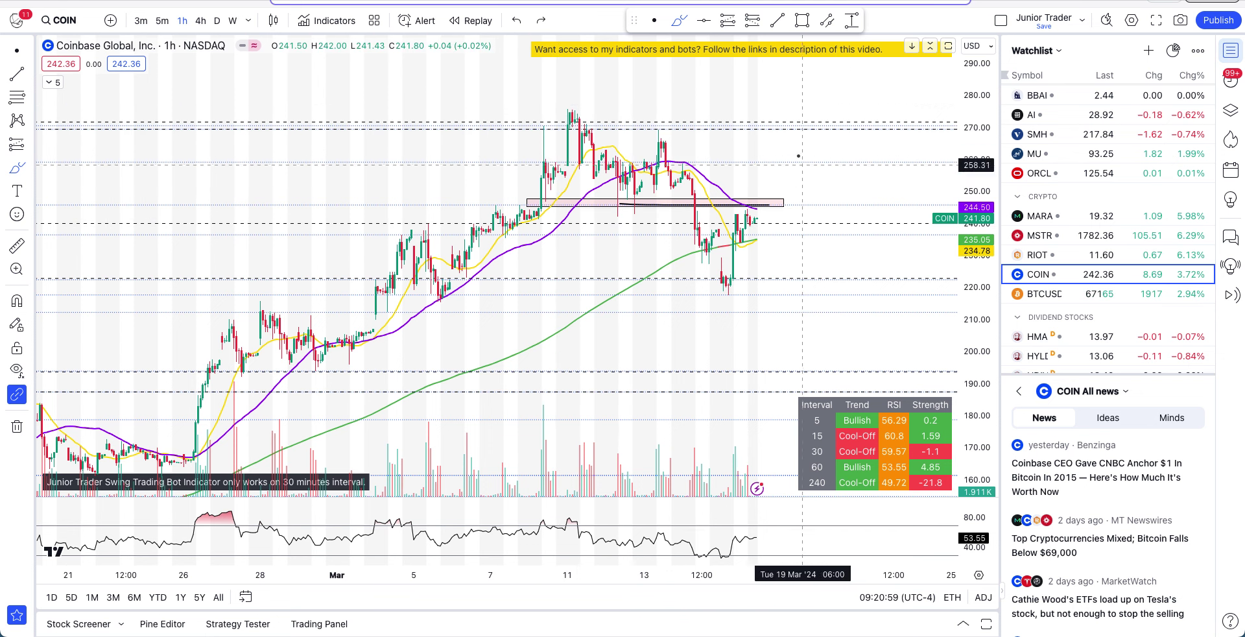
- Draw a zigzag breakout stroke from the resistance rectangle to about 292 and a rising stroke to about 253, undoing both
mouse_move(763, 195)
mouse_down()
mouse_move(814, 117)
mouse_move(845, 197)
mouse_move(908, 57)
mouse_up()
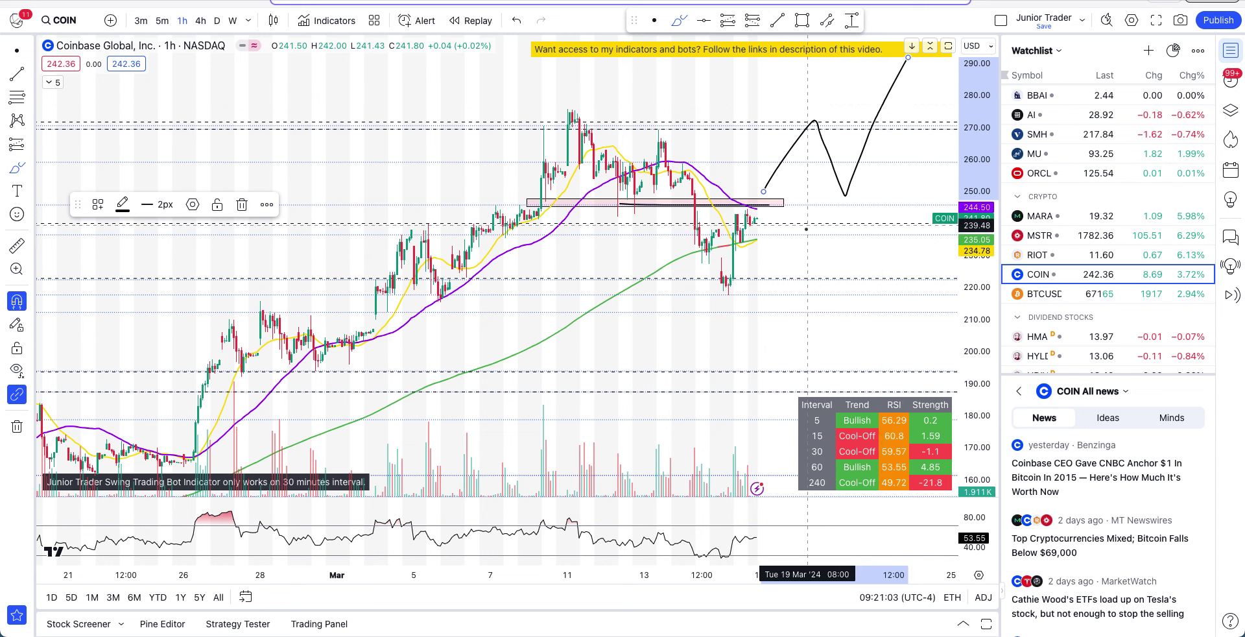
key(ctrl+z)
drag(755, 217, 815, 182)
key(ctrl+z)
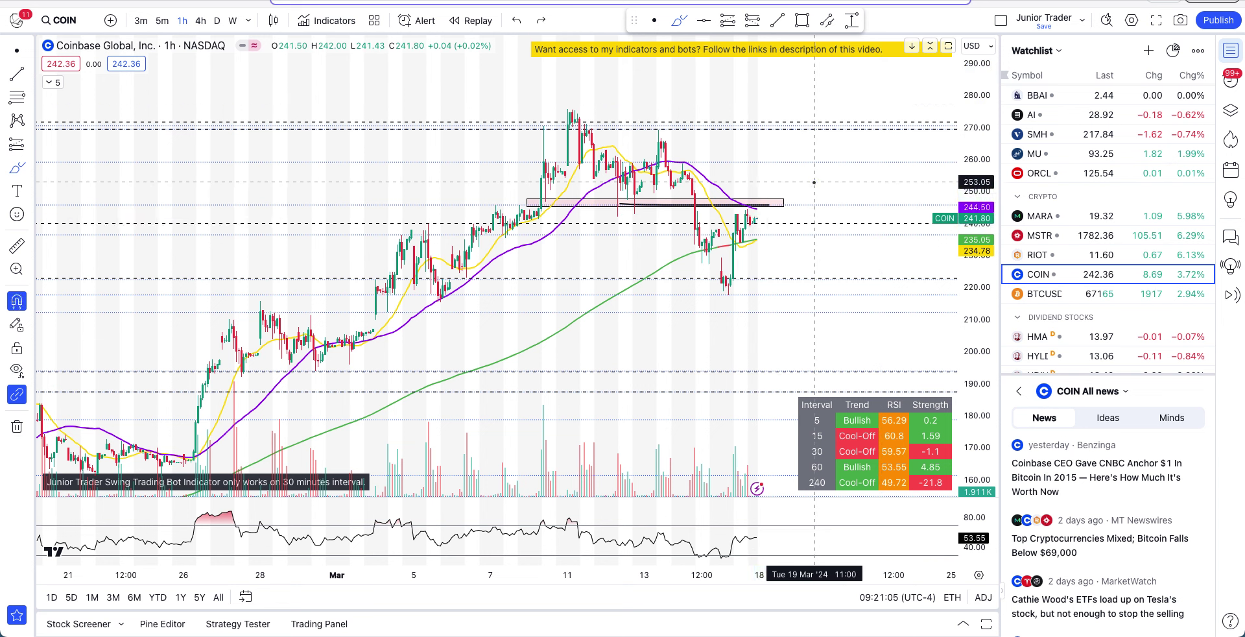